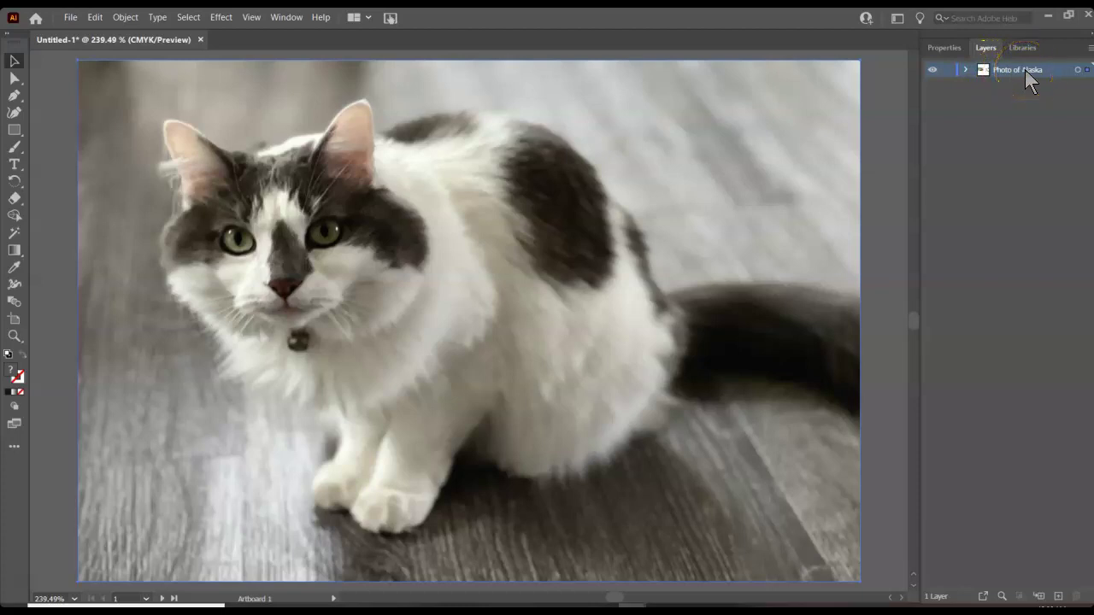
- Create a layer named Polygons above the Photo of Alaska layer
{"action": "left_click", "coordinate": [1091, 51]}
{"action": "left_click", "coordinate": [975, 51]}
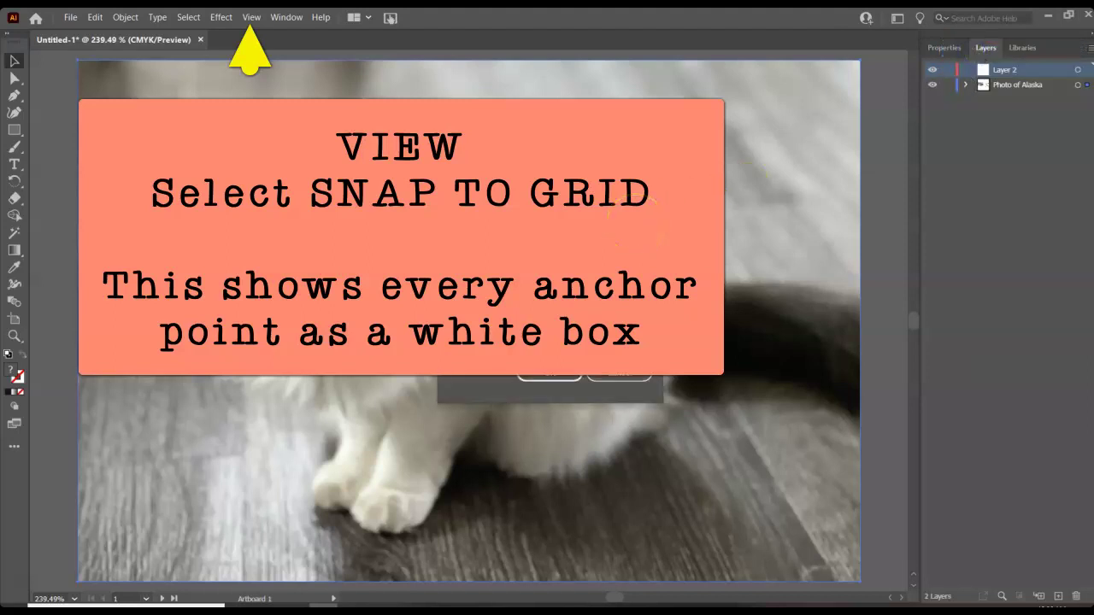
{"action": "left_click", "coordinate": [548, 376]}
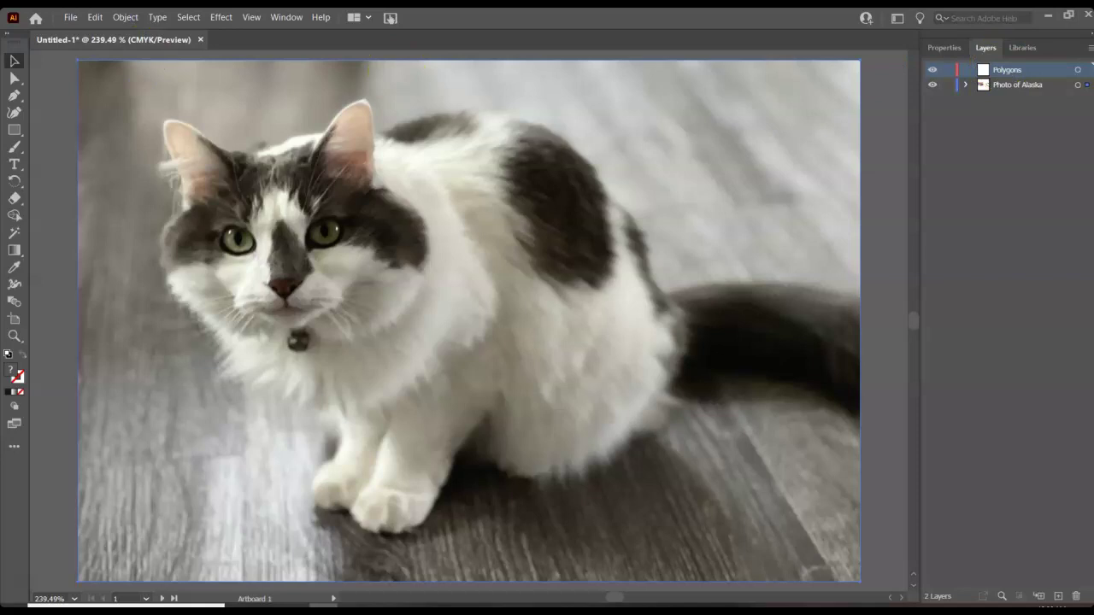
- Draw a closed triangle with the Pen tool across the middle of the cat's tail
{"action": "left_click", "coordinate": [15, 95]}
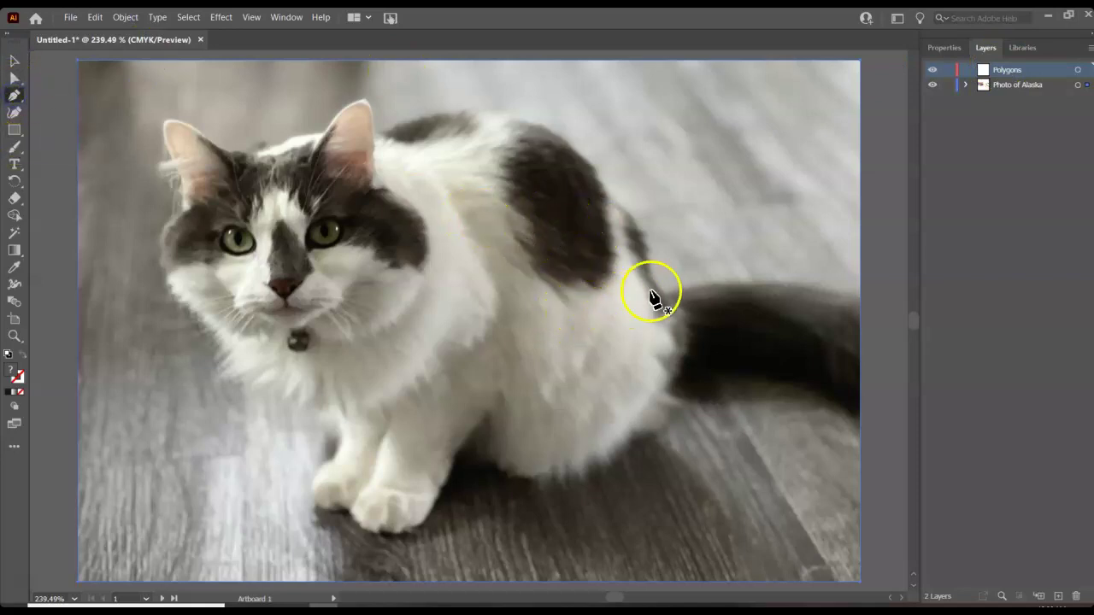
{"action": "left_click", "coordinate": [752, 385]}
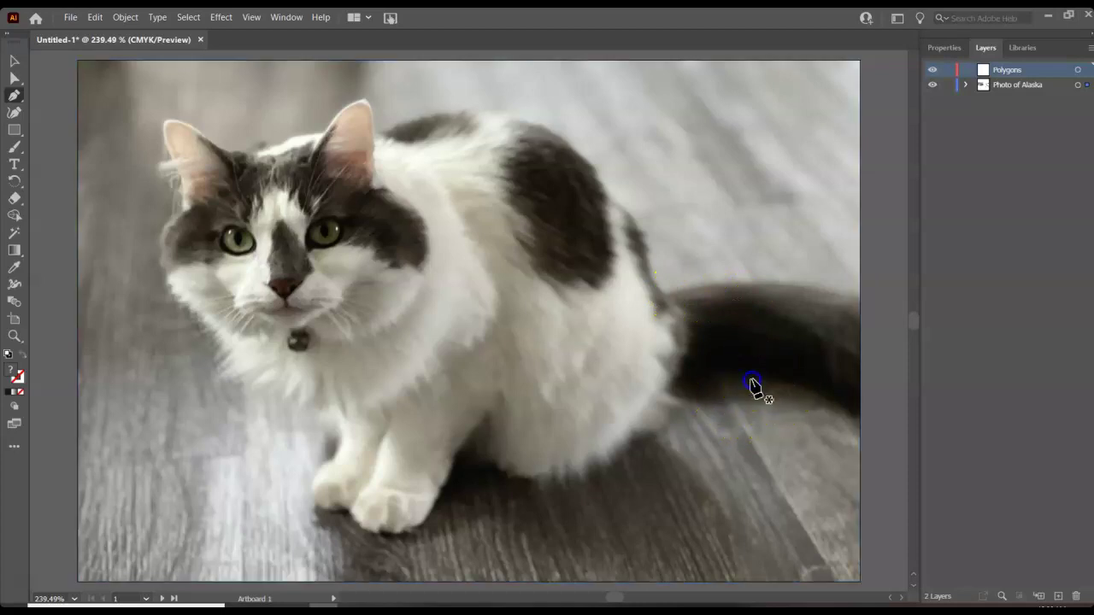
{"action": "left_click", "coordinate": [826, 390]}
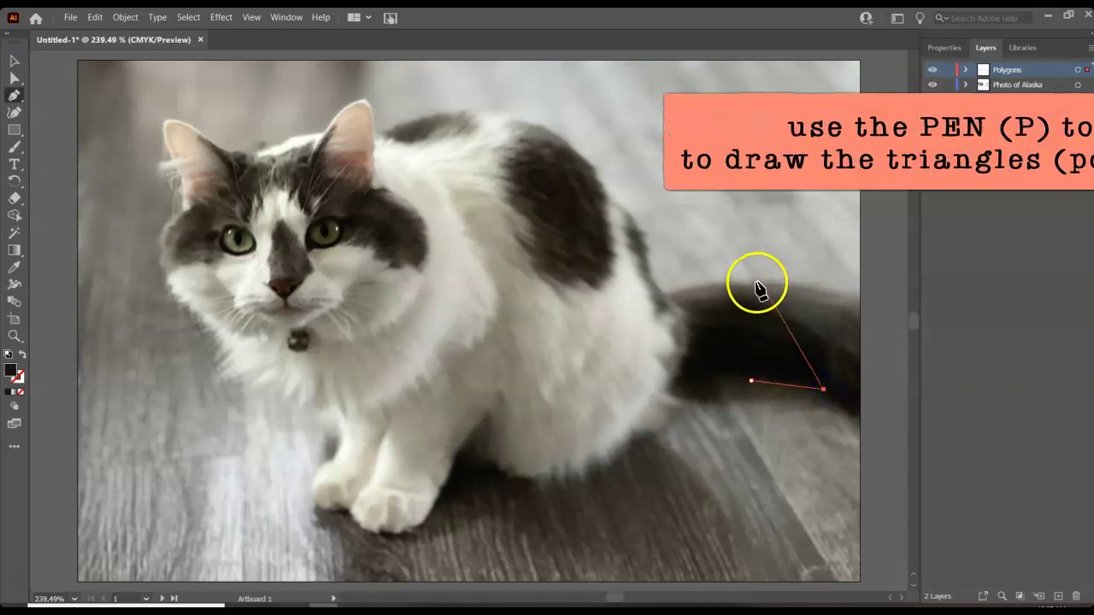
{"action": "left_click", "coordinate": [757, 284]}
{"action": "left_click", "coordinate": [751, 381]}
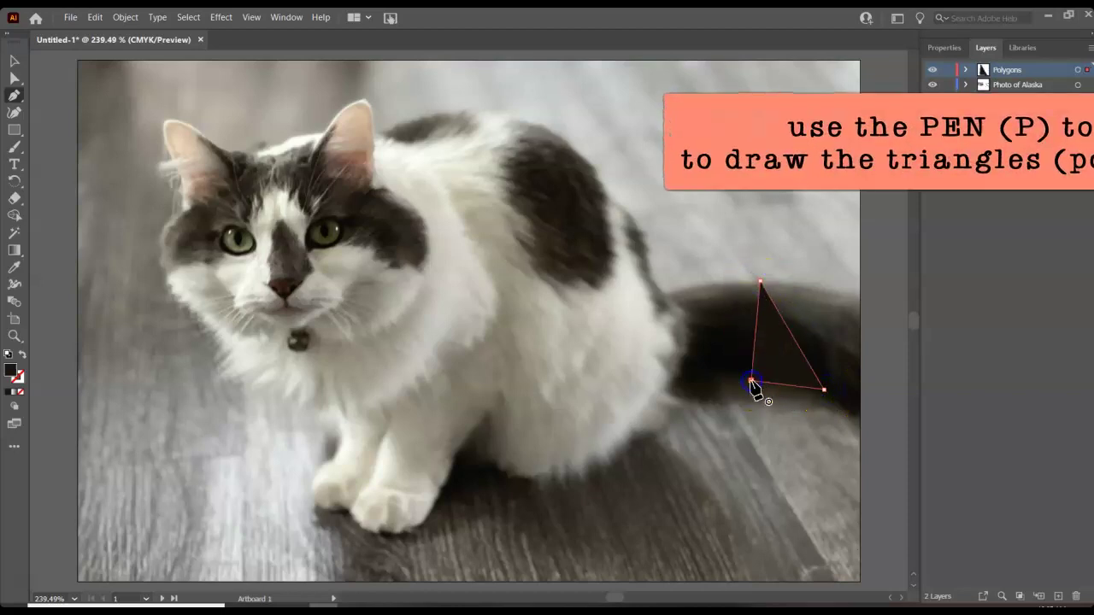
- Fill the tail triangle with a dark grey sampled from the tail fur using the Eyedropper
{"action": "left_click", "coordinate": [944, 48]}
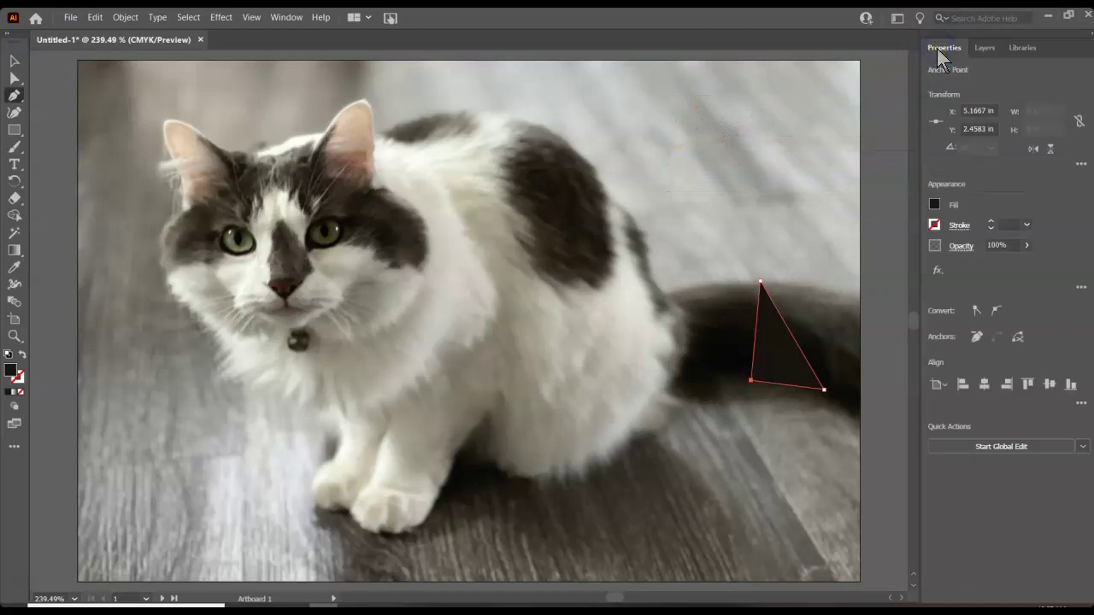
{"action": "left_click", "coordinate": [936, 203]}
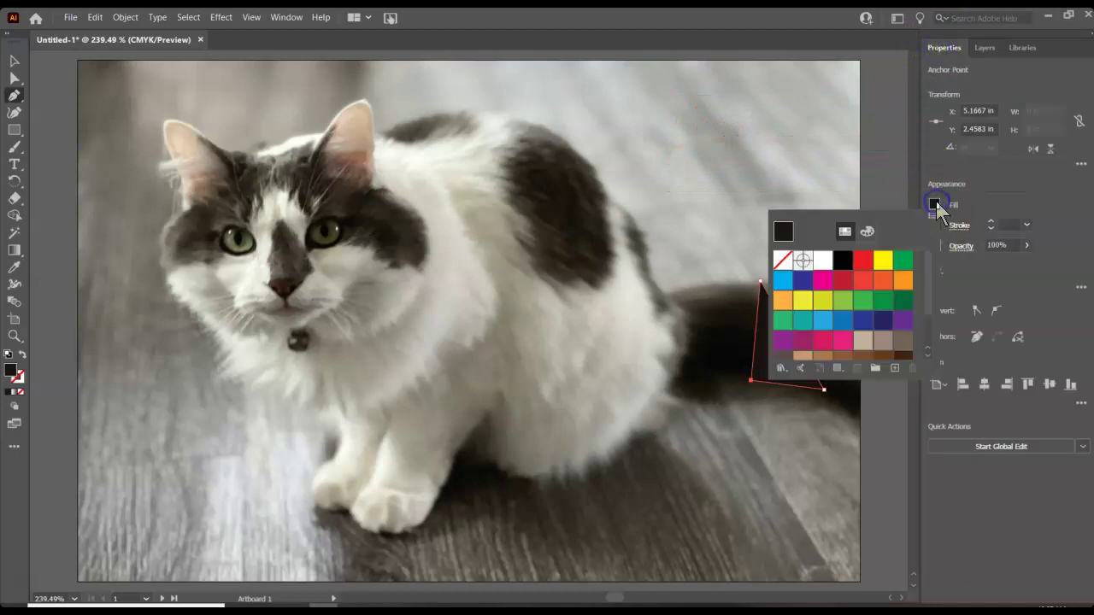
{"action": "key", "text": "i"}
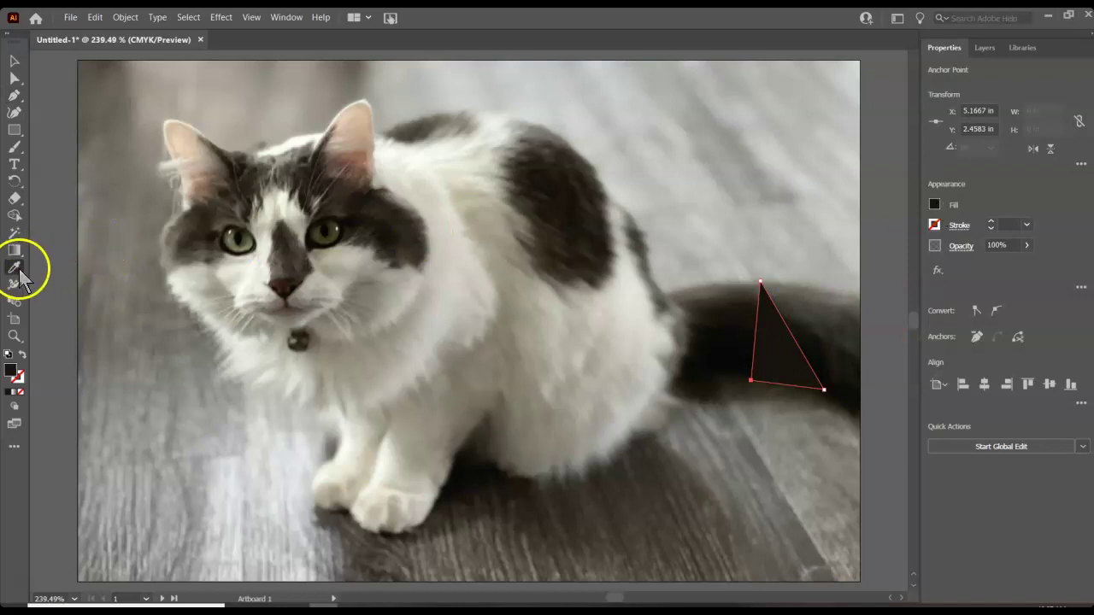
{"action": "left_click", "coordinate": [784, 358]}
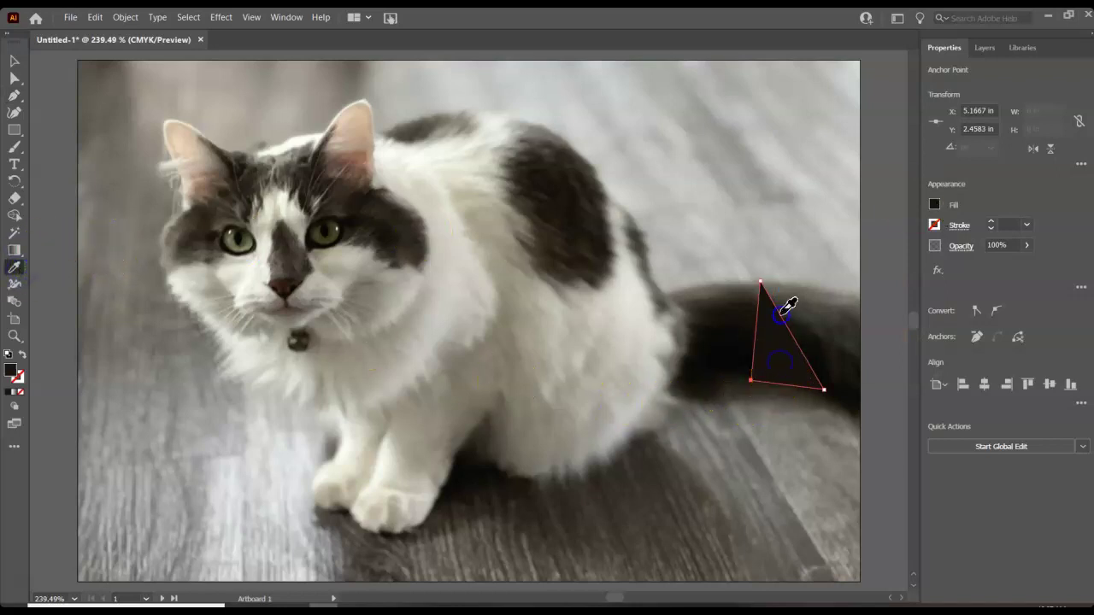
{"action": "left_click", "coordinate": [814, 311]}
{"action": "left_click", "coordinate": [806, 321]}
{"action": "left_click", "coordinate": [751, 311]}
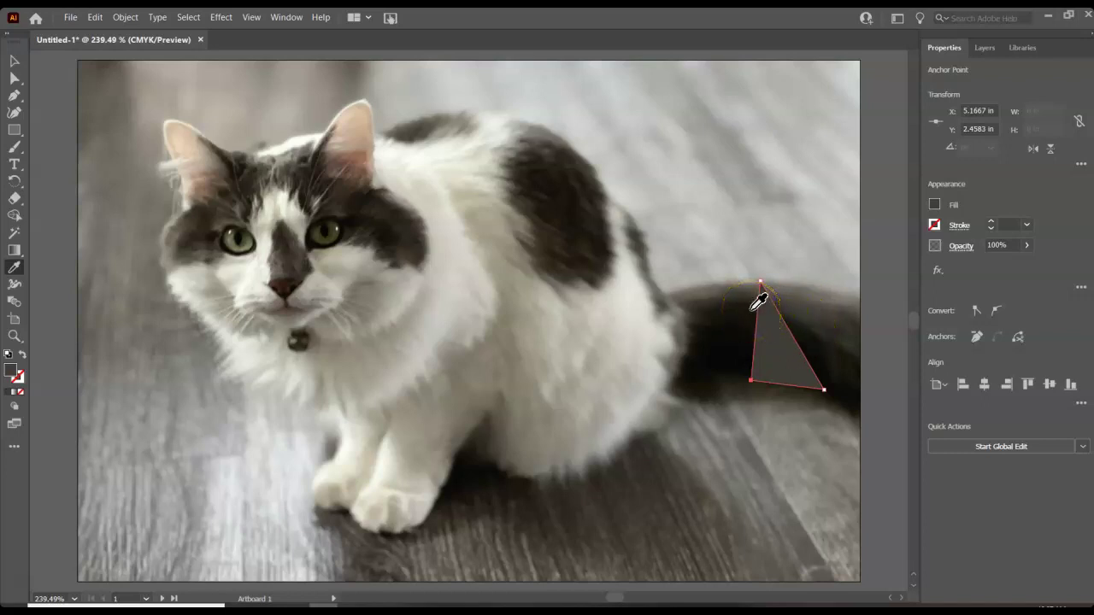
- Draw a second Pen triangle sharing the first one's edge and reaching the upper base of the tail
{"action": "key", "text": "p"}
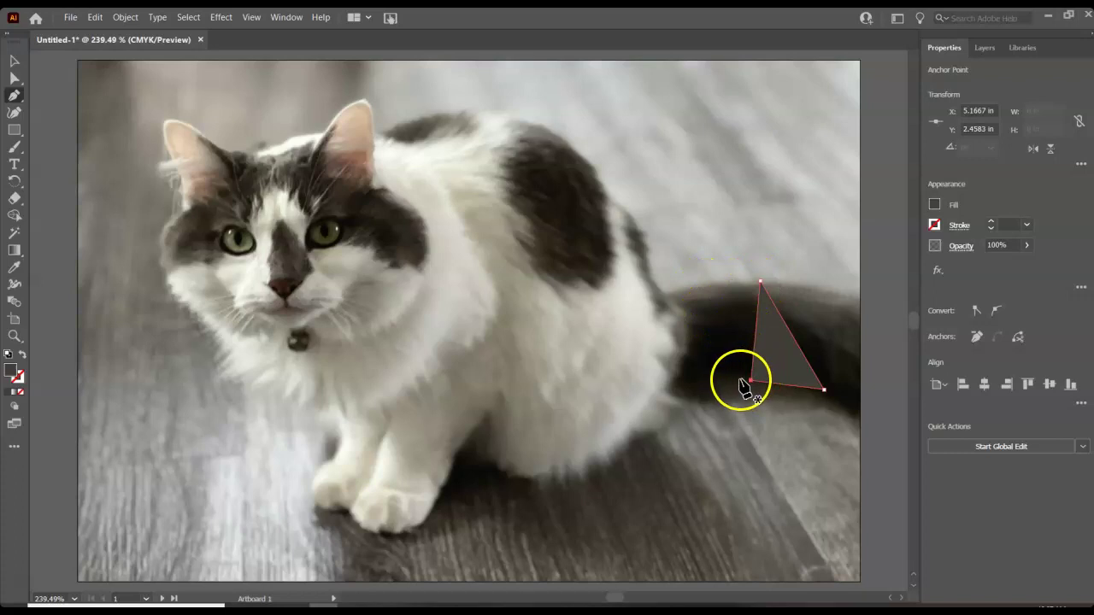
{"action": "left_click", "coordinate": [675, 296]}
{"action": "left_click_drag", "start_coordinate": [731, 289], "coordinate": [750, 380]}
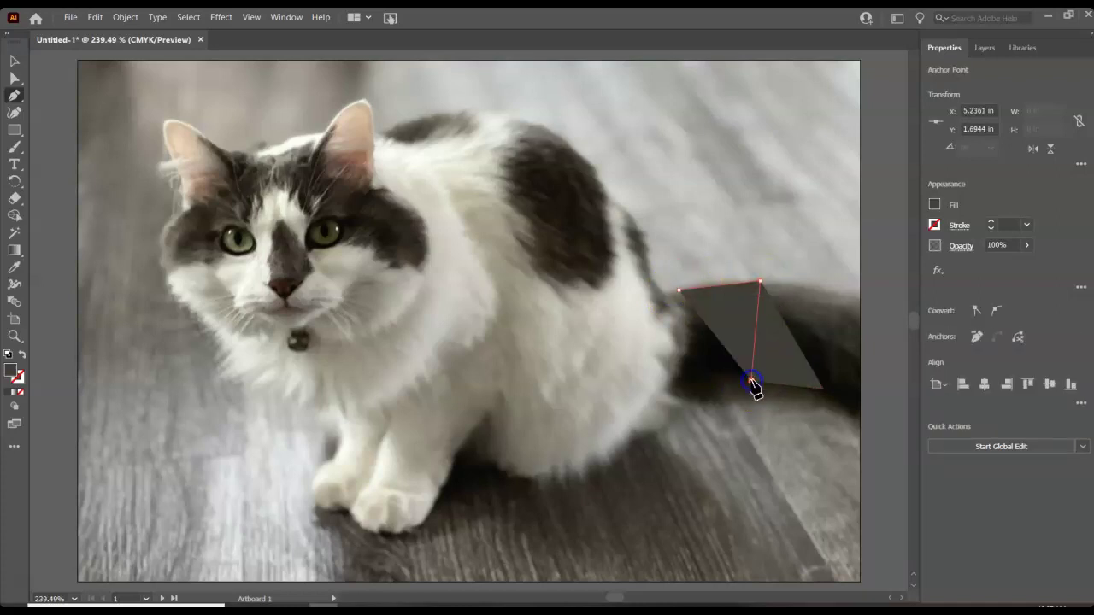
{"action": "left_click", "coordinate": [680, 293]}
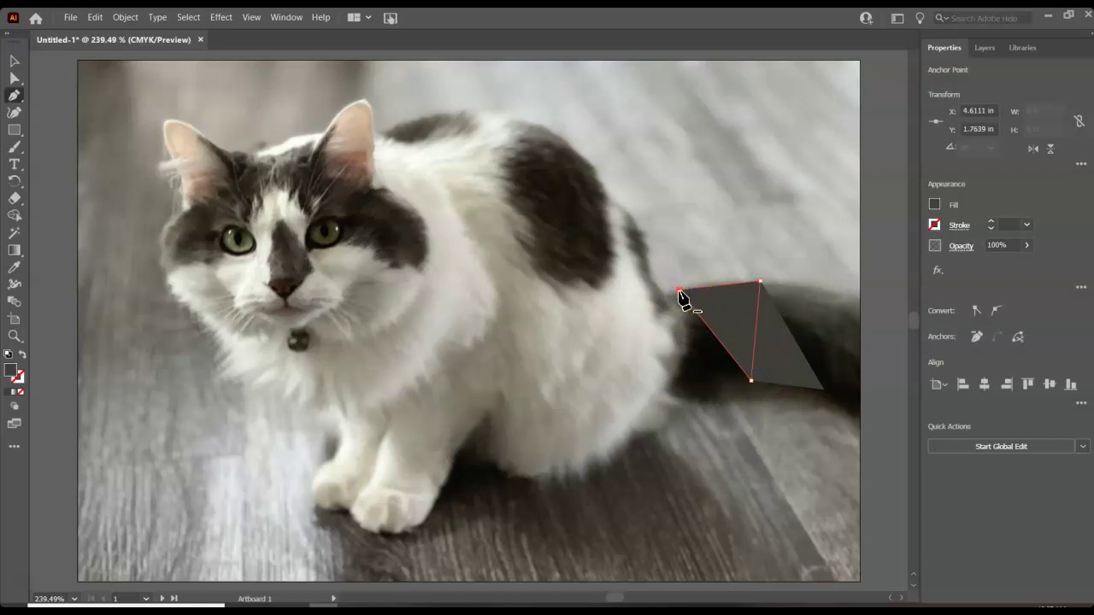
- Fill the second tail triangle with a near-black colour sampled from the fur at the tail's base
{"action": "key", "text": "i"}
{"action": "left_click", "coordinate": [697, 311]}
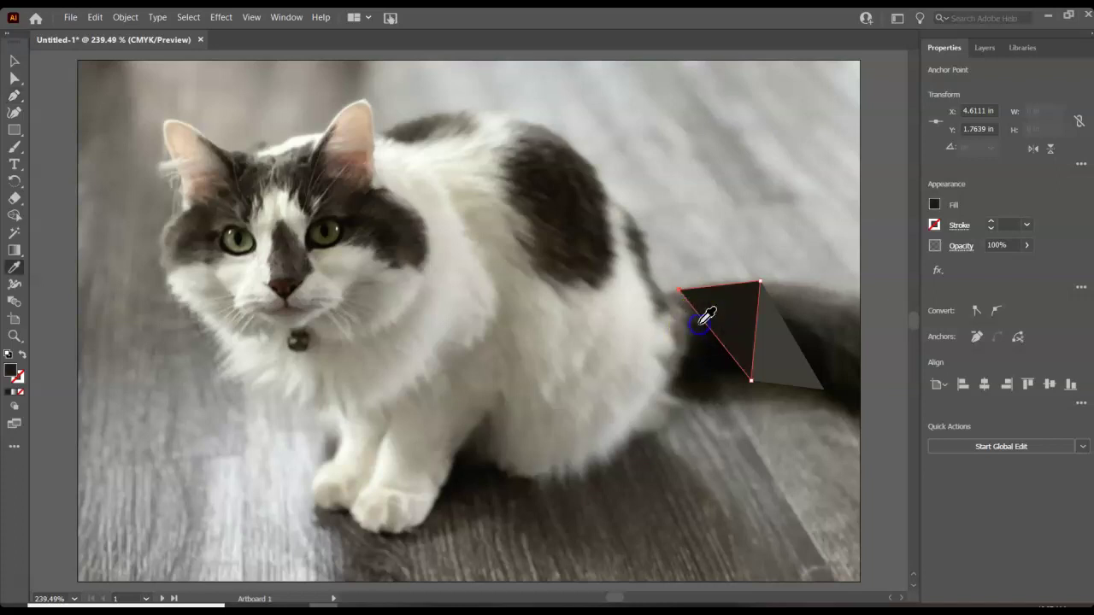
{"action": "left_click", "coordinate": [693, 298]}
{"action": "left_click", "coordinate": [693, 362]}
{"action": "left_click", "coordinate": [679, 392]}
- Draw a third Pen triangle sharing the second one's edge and reaching the lower base of the tail
{"action": "key", "text": "p"}
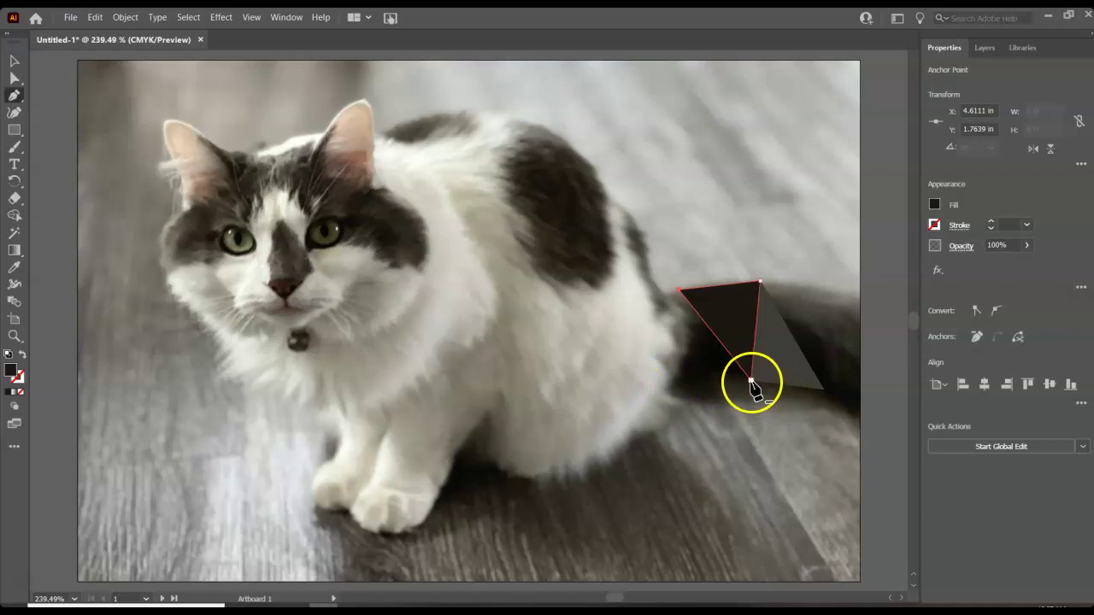
{"action": "left_click", "coordinate": [665, 395], "text": "ctrl"}
{"action": "left_click", "coordinate": [662, 391]}
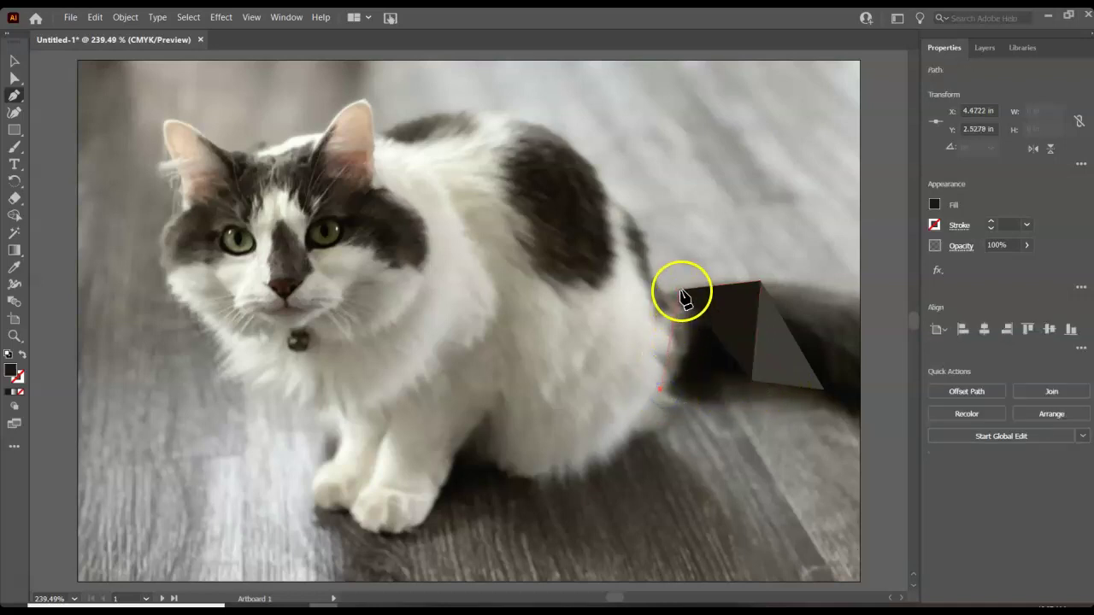
{"action": "left_click", "coordinate": [682, 291]}
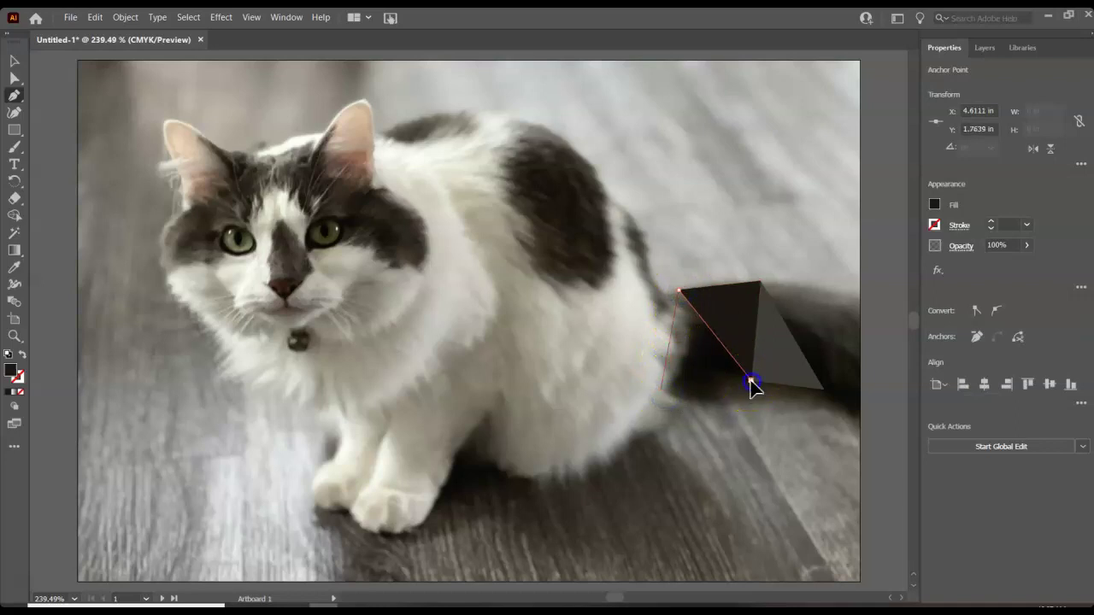
{"action": "left_click", "coordinate": [750, 378]}
{"action": "left_click", "coordinate": [661, 390]}
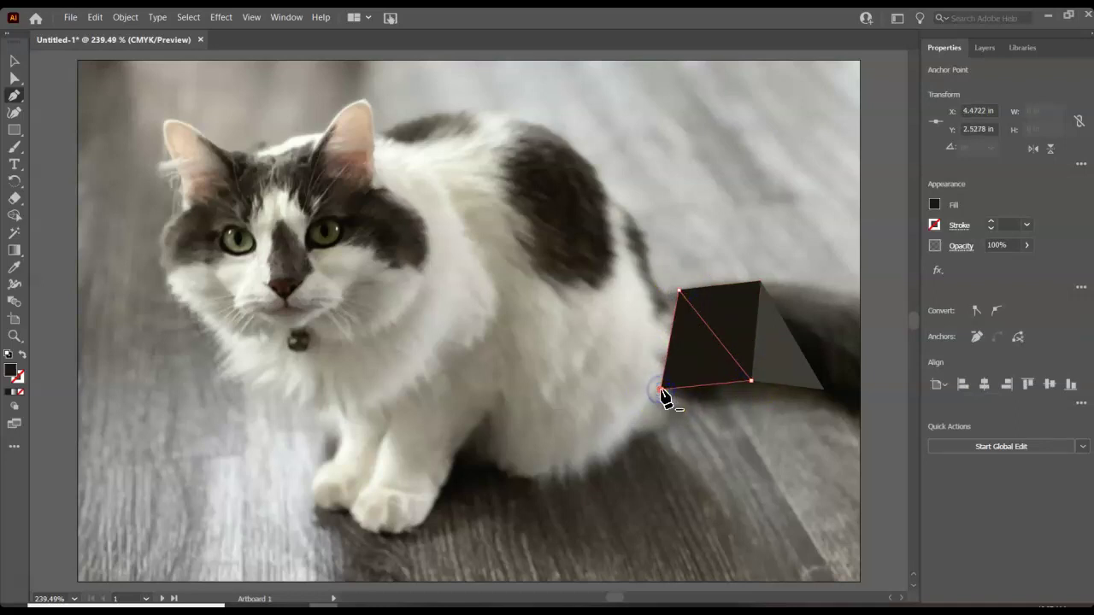
- Fill the third tail triangle with a dark grey sampled from the tail's lower edge and return to the Selection tool
{"action": "key", "text": "i"}
{"action": "left_click", "coordinate": [666, 379]}
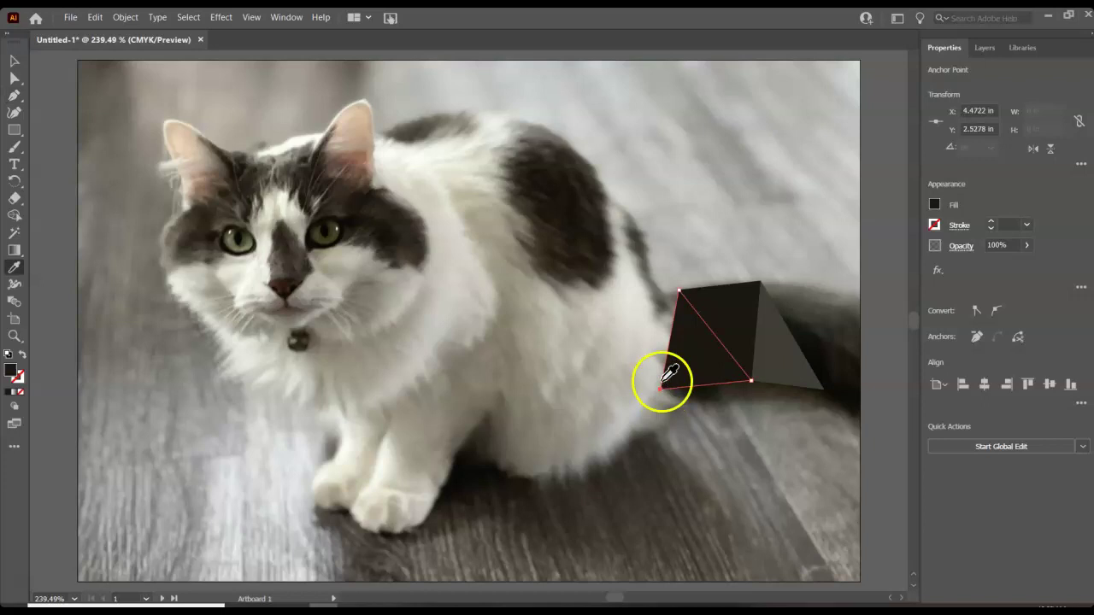
{"action": "left_click", "coordinate": [681, 389]}
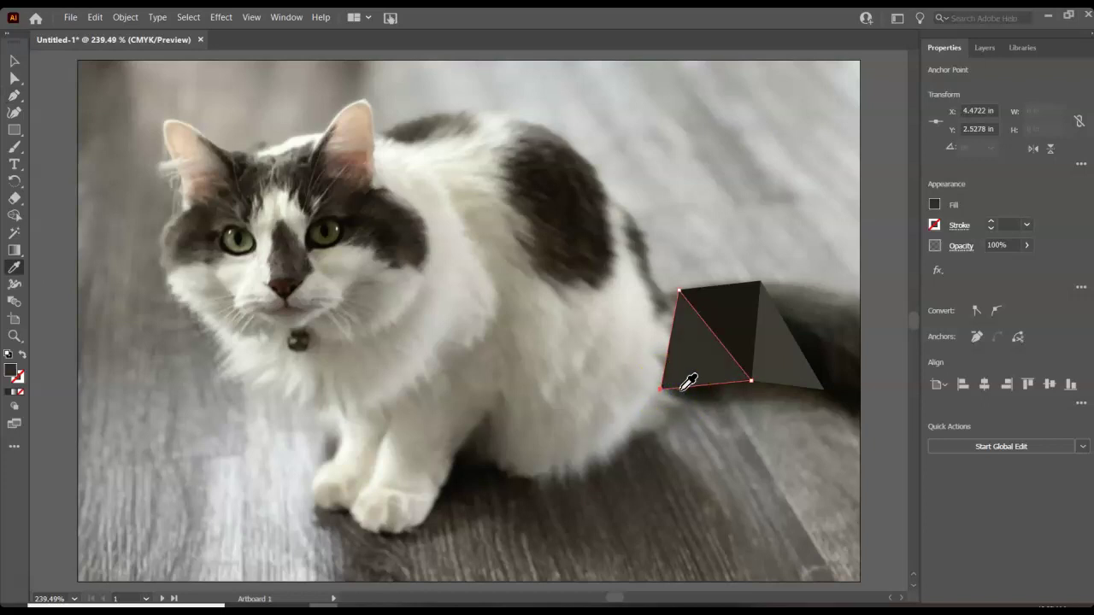
{"action": "key", "text": "v"}
{"action": "left_click", "coordinate": [488, 400]}
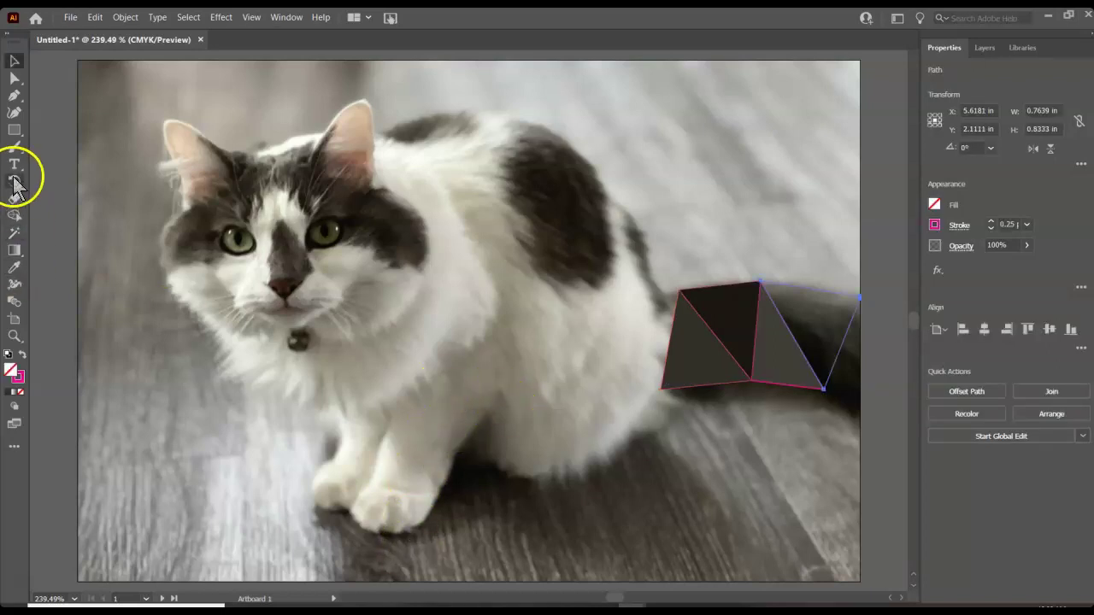
{"action": "left_click", "coordinate": [14, 130]}
{"action": "left_click", "coordinate": [18, 94]}
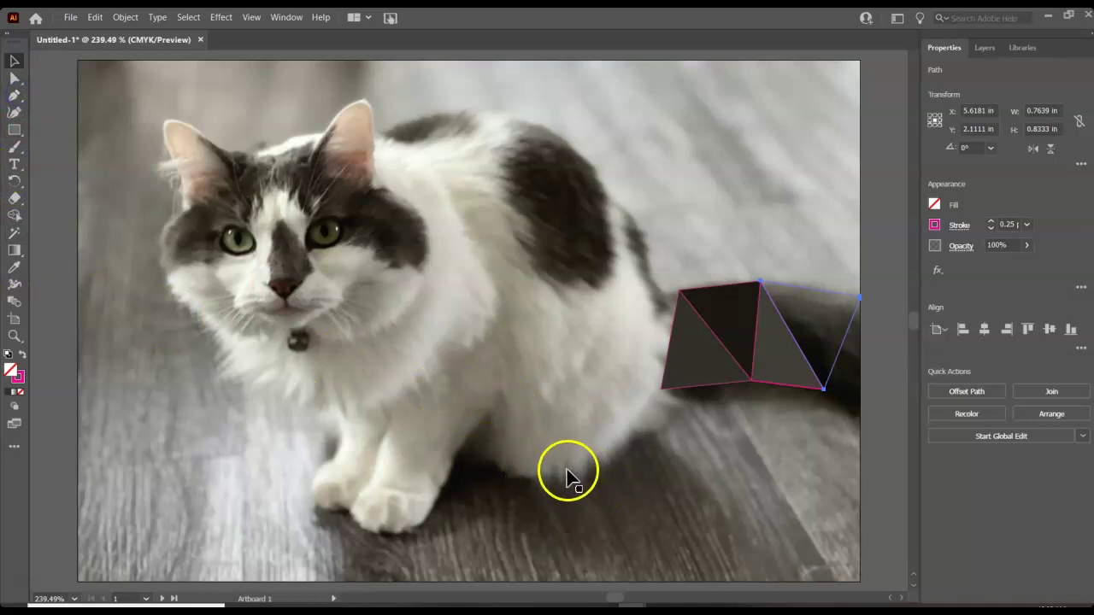
{"action": "left_click", "coordinate": [583, 287]}
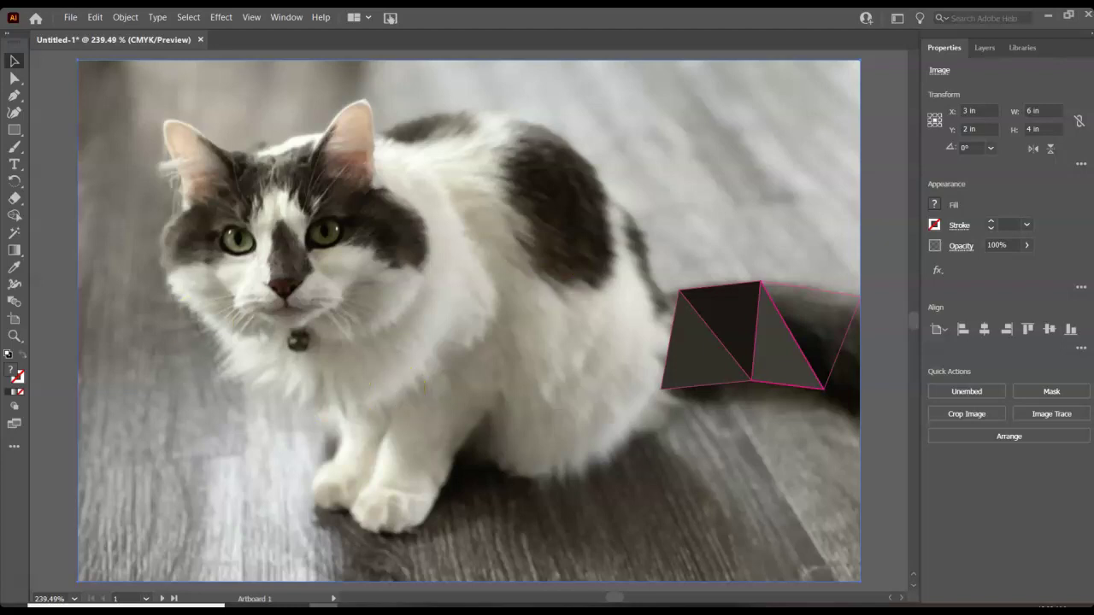
- Start a Pen path at the bottom of the cat's belly and give it no fill and a 0.5 pt magenta stroke
{"action": "left_click", "coordinate": [15, 95]}
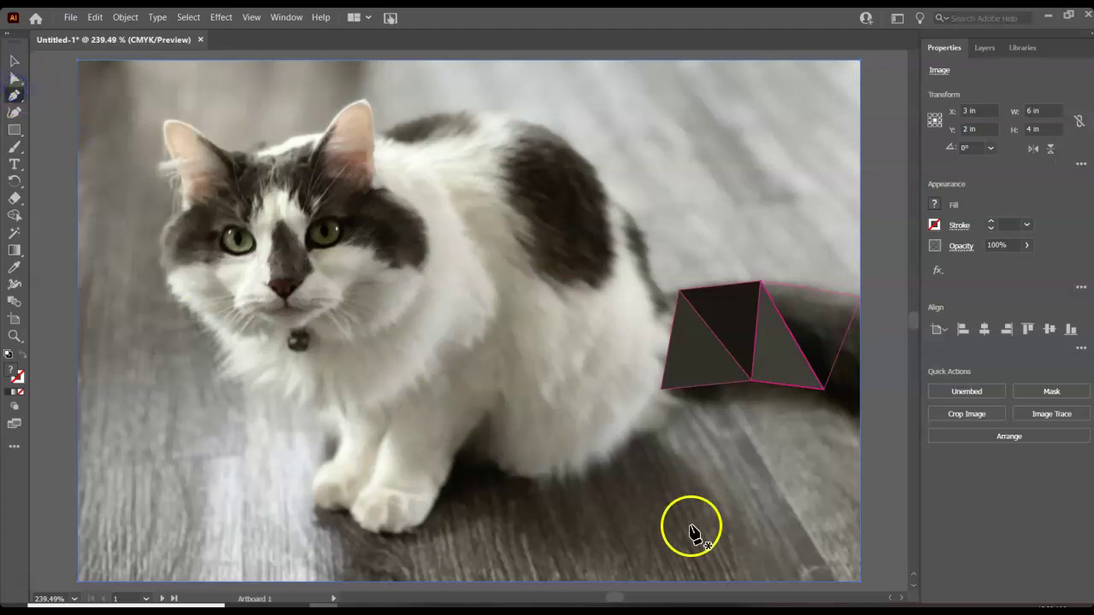
{"action": "left_click", "coordinate": [506, 470]}
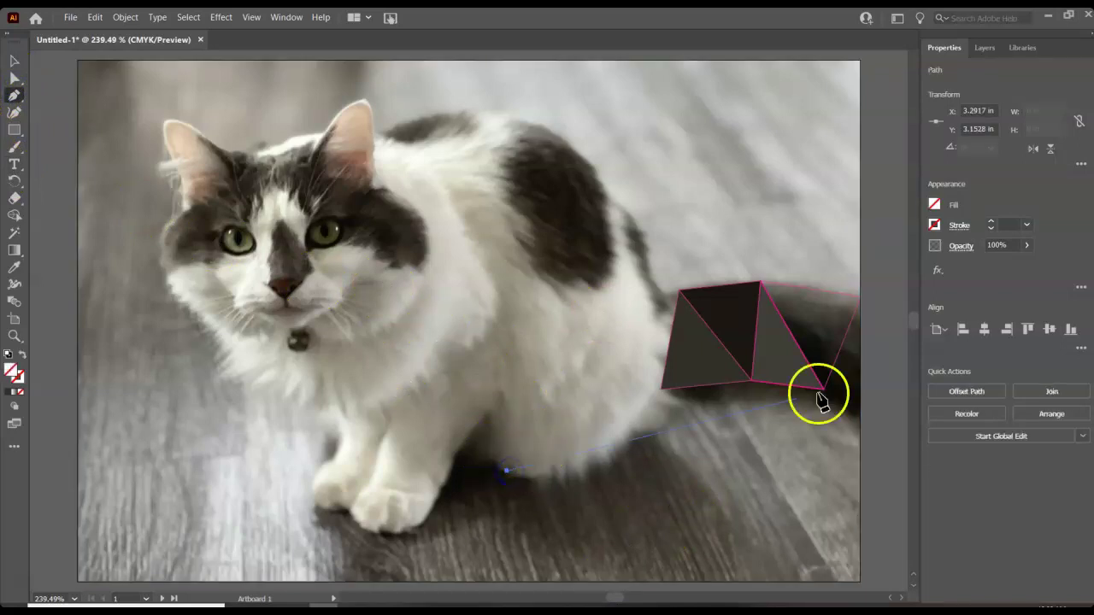
{"action": "left_click", "coordinate": [934, 205]}
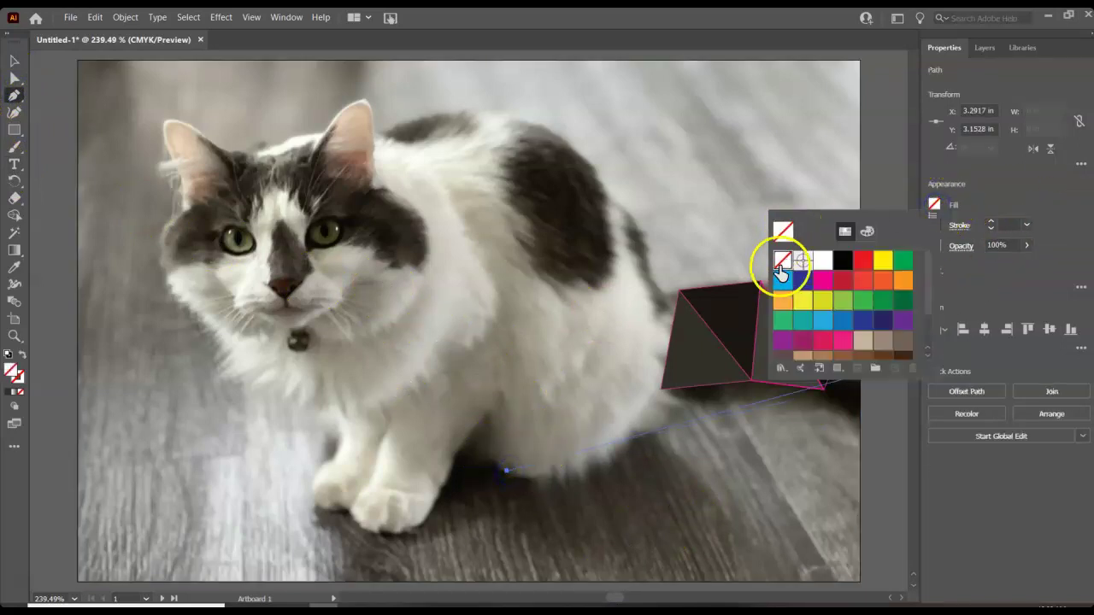
{"action": "left_click", "coordinate": [993, 203]}
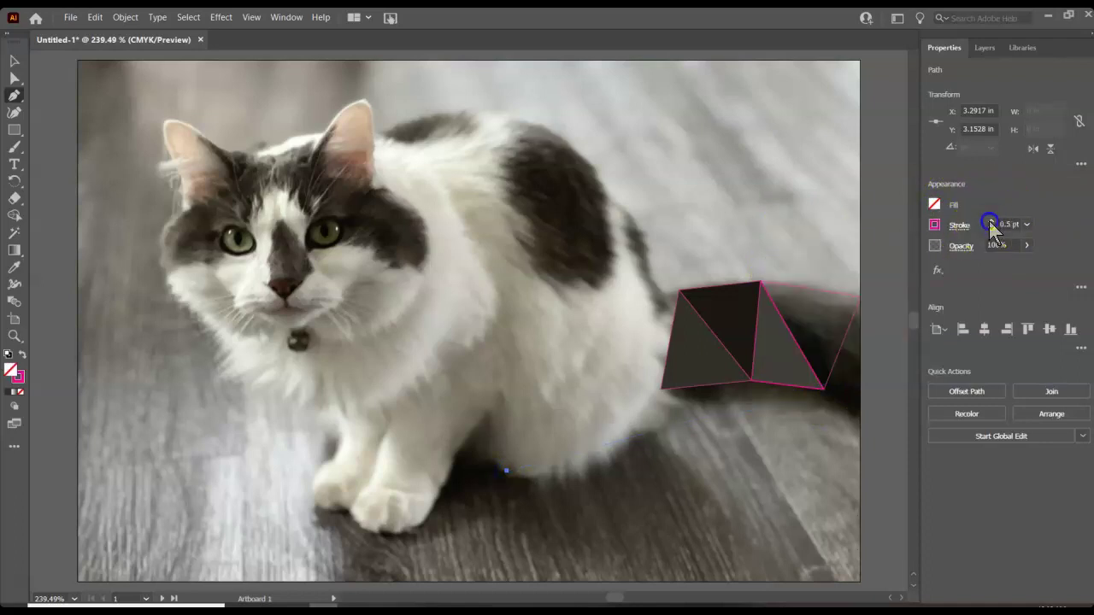
- Complete an outlined triangle about 0.63 in wide and 1.18 in high from the belly's bottom edge up to the cat's flank
{"action": "left_click", "coordinate": [588, 470]}
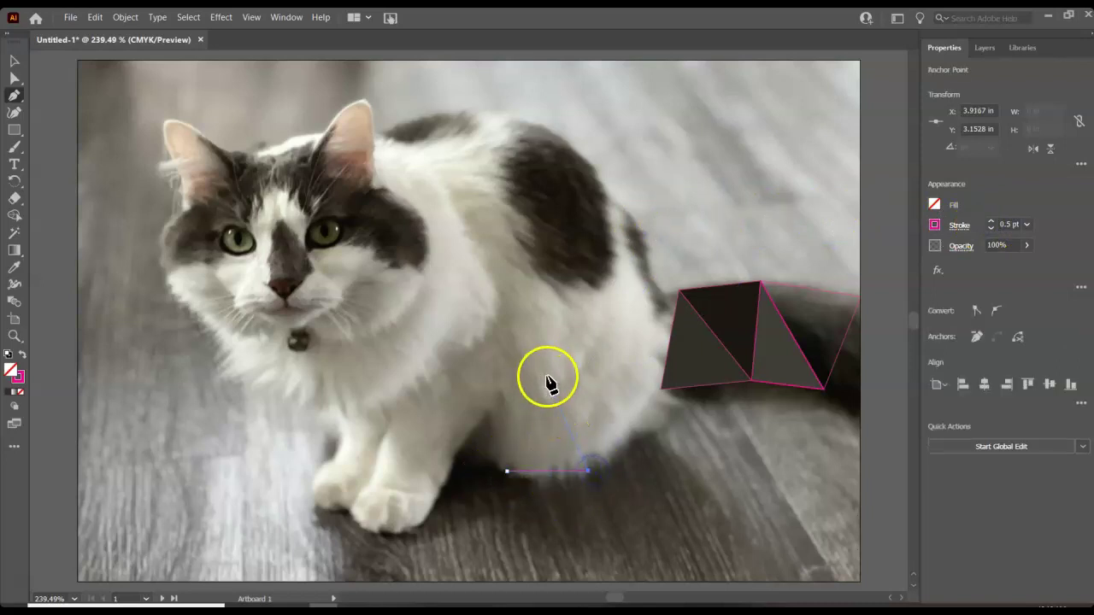
{"action": "left_click", "coordinate": [561, 319]}
{"action": "left_click", "coordinate": [506, 472]}
{"action": "left_click", "coordinate": [514, 315]}
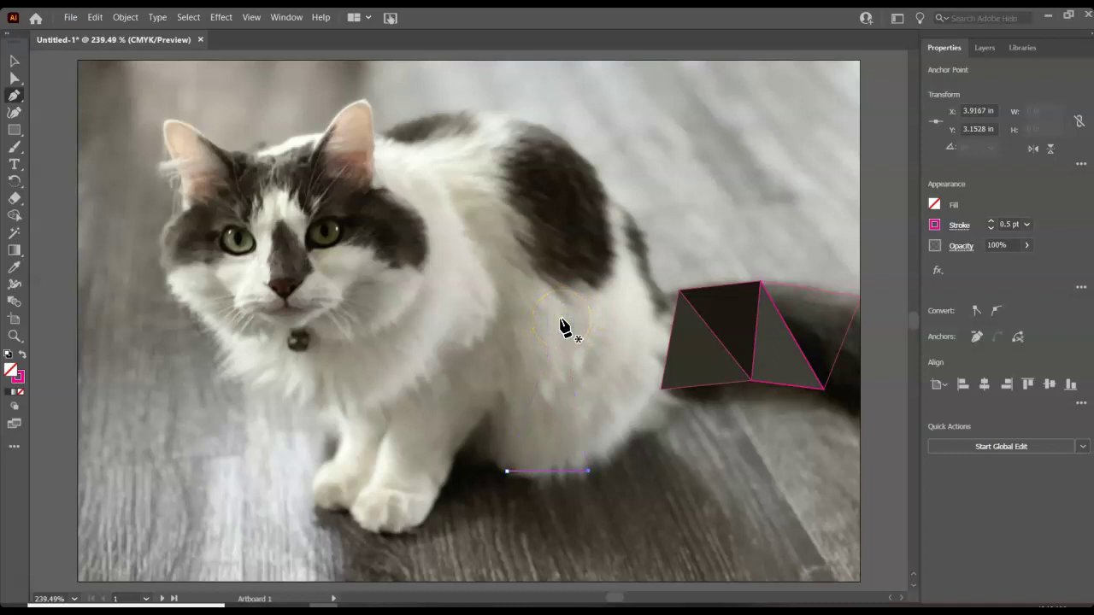
{"action": "left_click", "coordinate": [561, 318]}
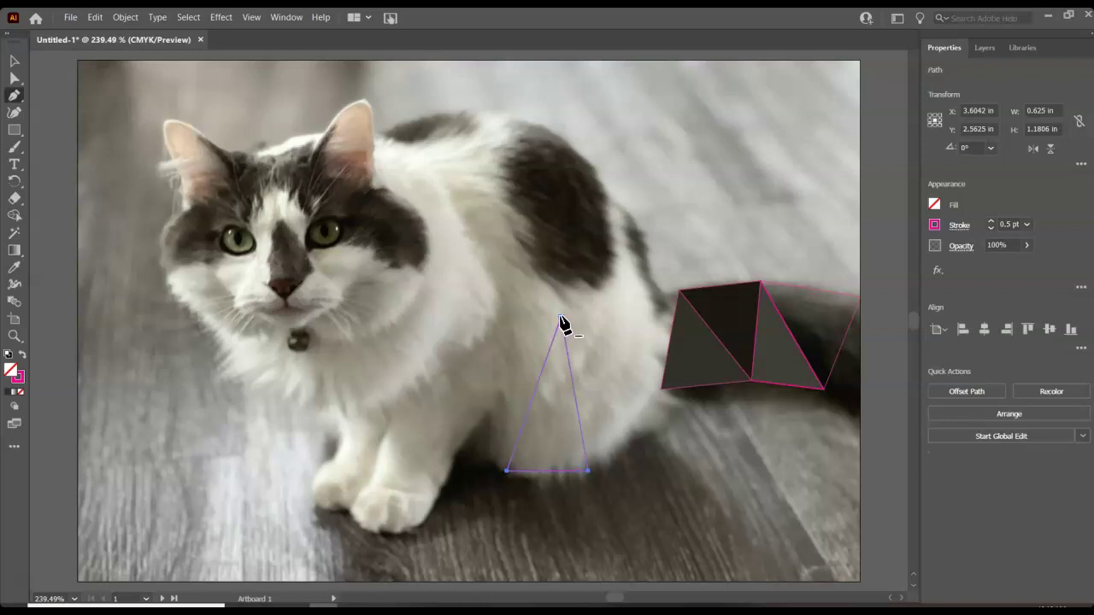
- Draw an adjoining outlined triangle from the flank apex to the tail base and the belly triangle's nearest lower corner
{"action": "mouse_move", "coordinate": [561, 318]}
{"action": "left_mouse_down"}
{"action": "mouse_move", "coordinate": [578, 325]}
{"action": "mouse_move", "coordinate": [560, 318]}
{"action": "left_mouse_up"}
{"action": "left_click", "coordinate": [561, 319]}
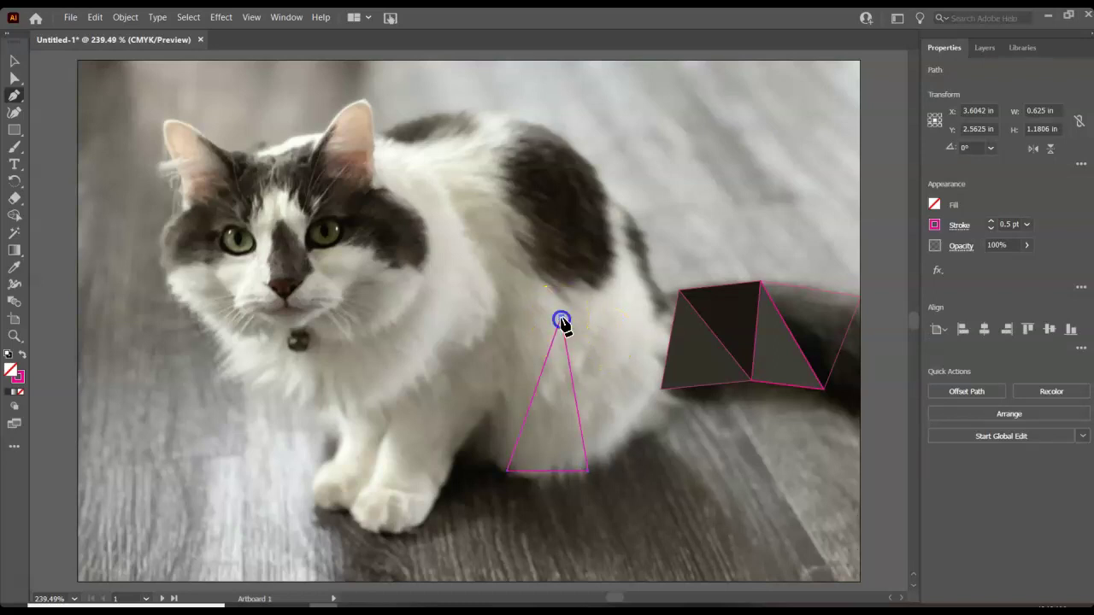
{"action": "left_click", "coordinate": [660, 389]}
{"action": "left_click", "coordinate": [586, 471]}
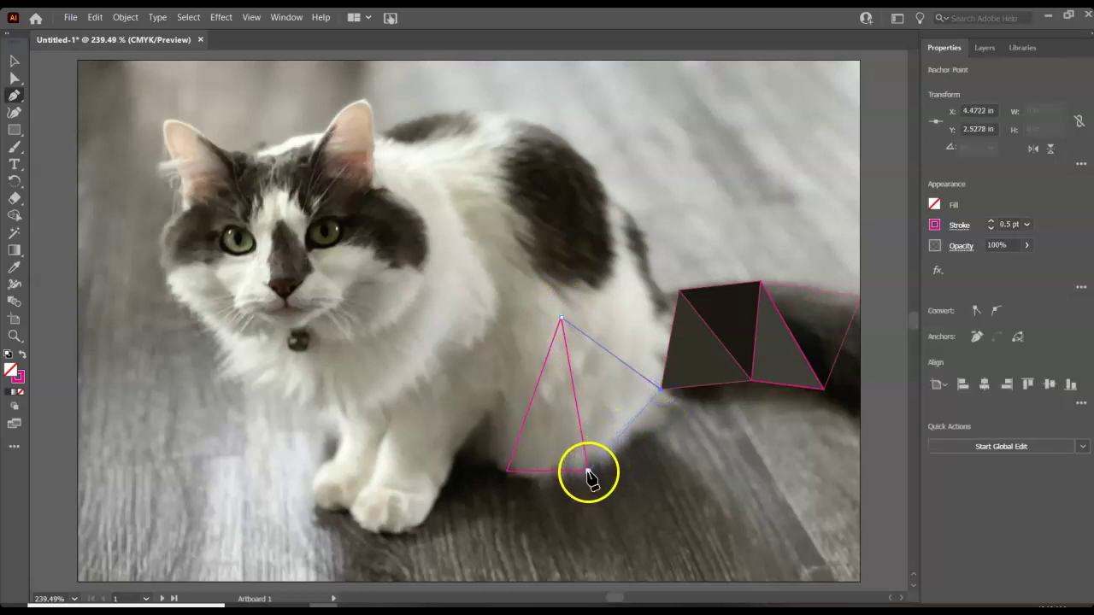
{"action": "left_click", "coordinate": [560, 317]}
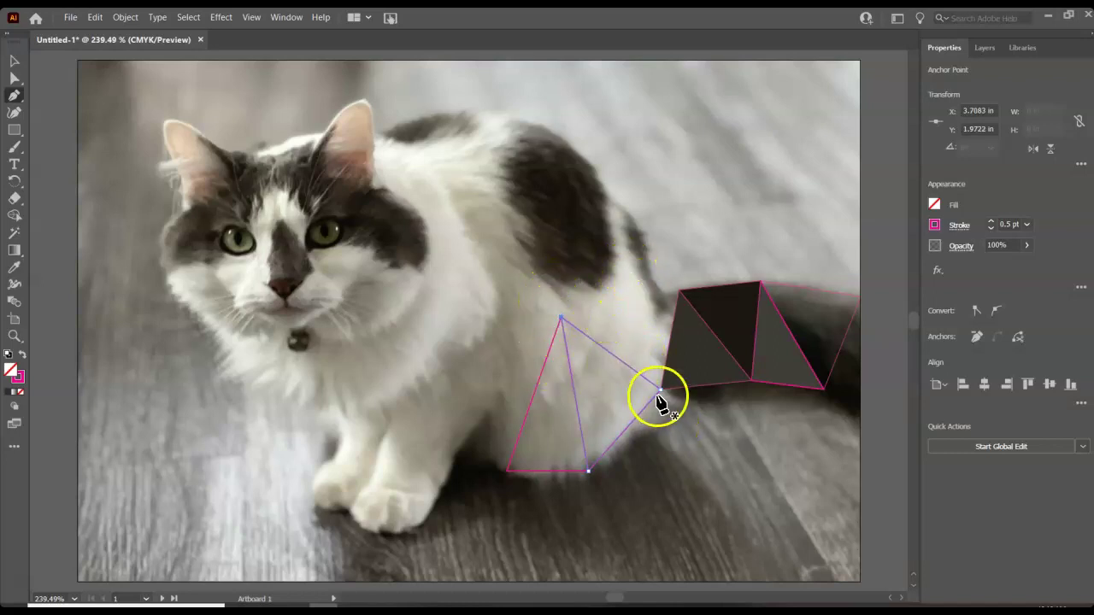
{"action": "left_click", "coordinate": [561, 320], "text": "ctrl"}
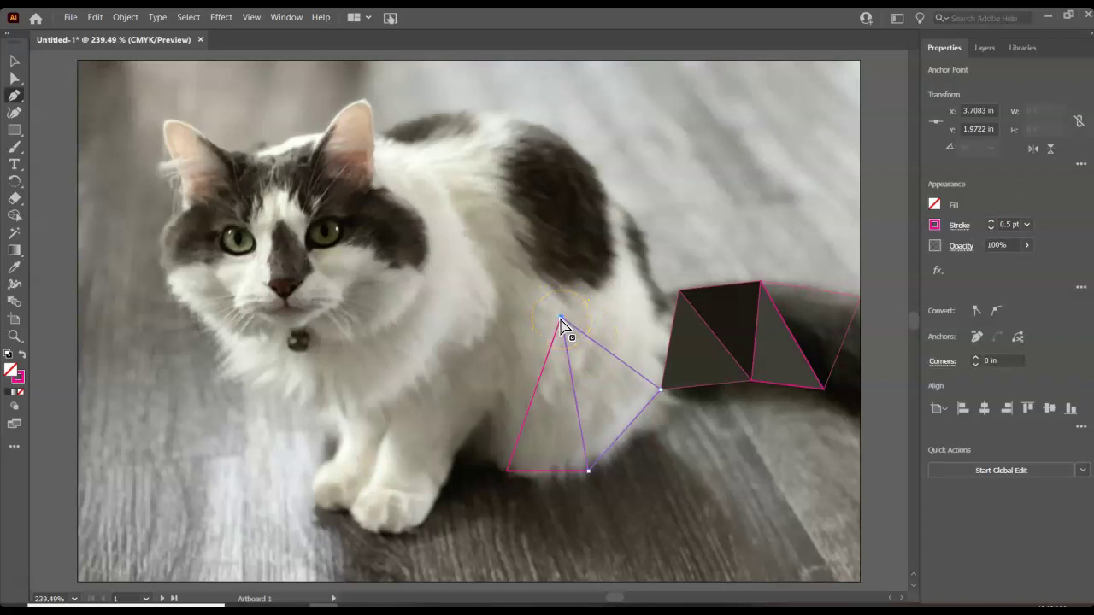
- Draw an adjoining outlined triangle about 0.76 in wide and 0.90 in high from the flank apex to the tail base and the cat's rump
{"action": "left_click", "coordinate": [563, 320]}
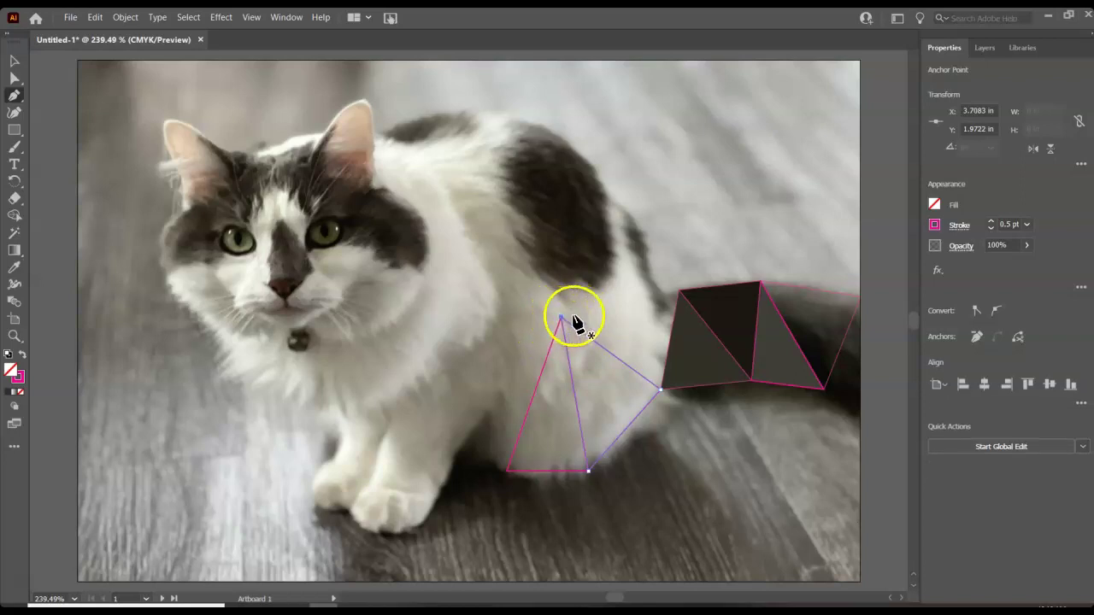
{"action": "left_click", "coordinate": [662, 390]}
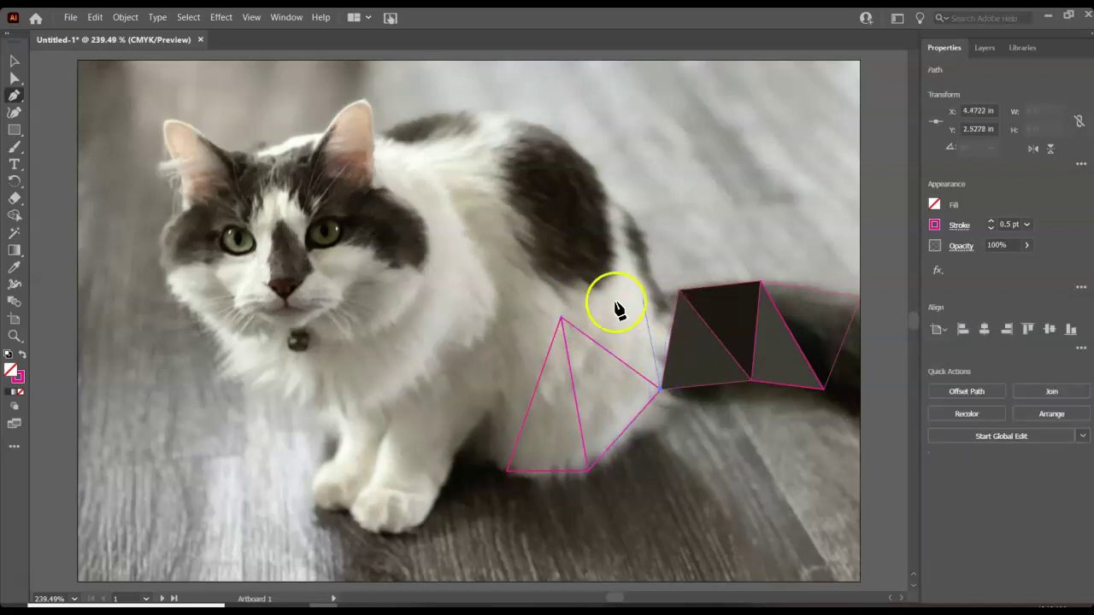
{"action": "left_click", "coordinate": [651, 273]}
{"action": "left_click", "coordinate": [562, 319]}
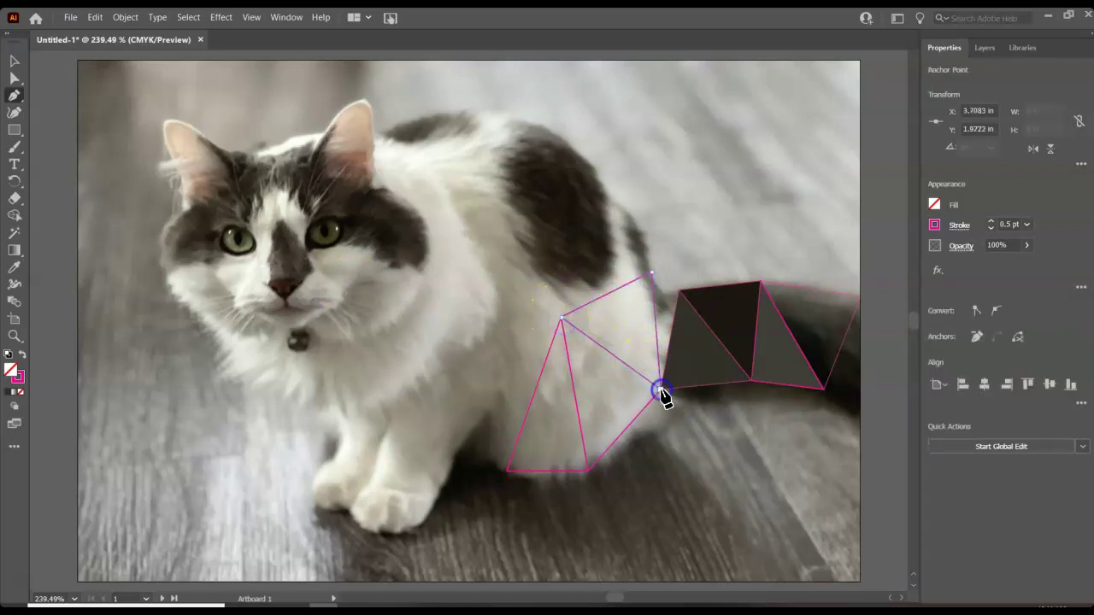
{"action": "left_click", "coordinate": [661, 391]}
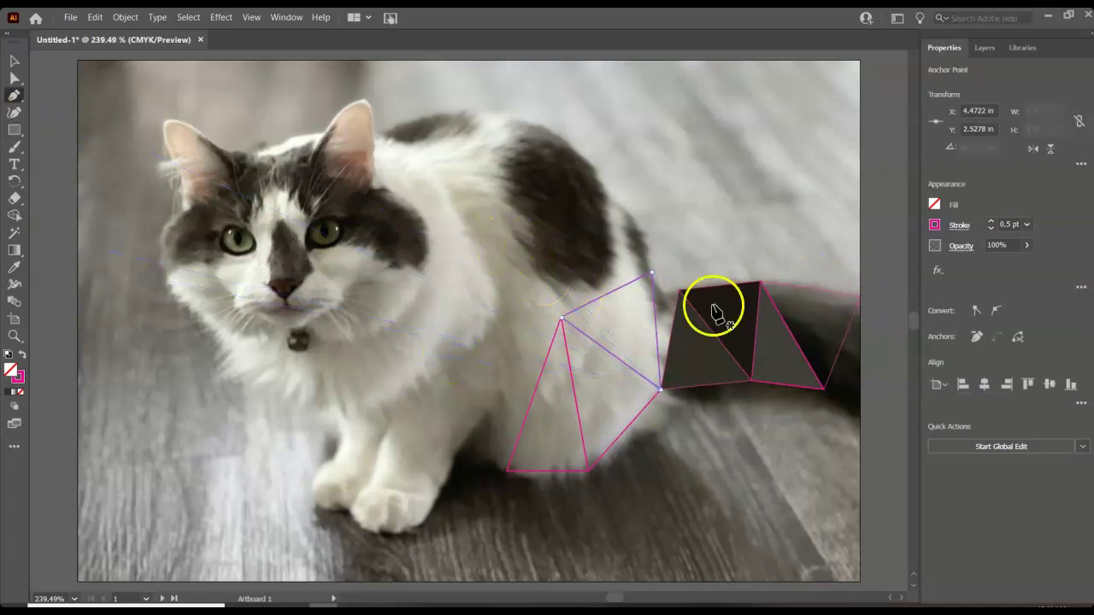
- Select the middle triangle, between the belly's bottom edge and the tail base, and fill it with red
{"action": "left_click", "coordinate": [572, 373]}
{"action": "left_click", "coordinate": [571, 372]}
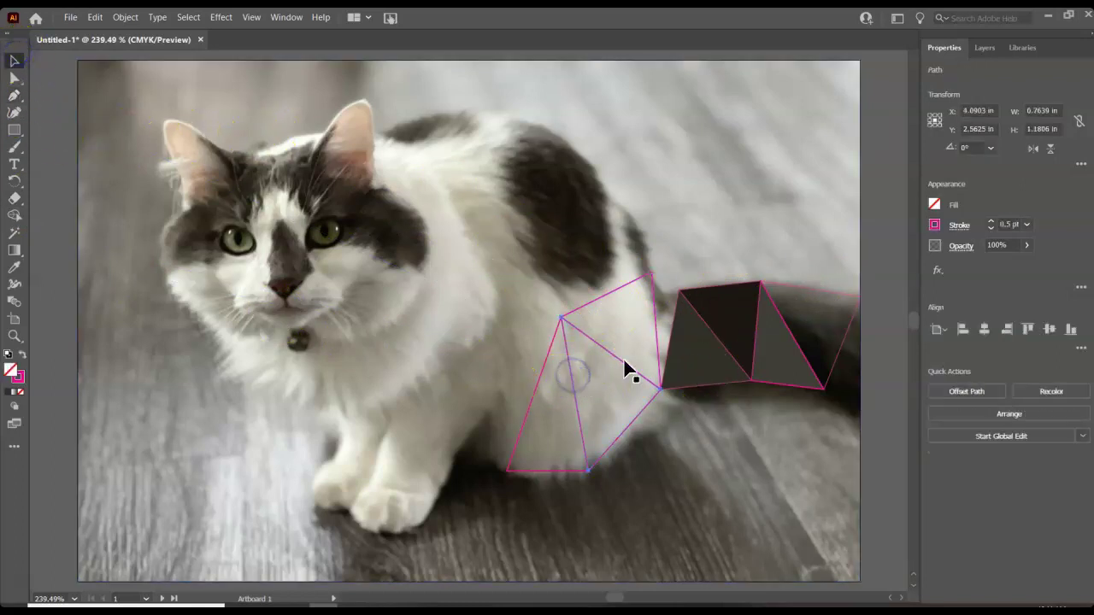
{"action": "left_click", "coordinate": [934, 207]}
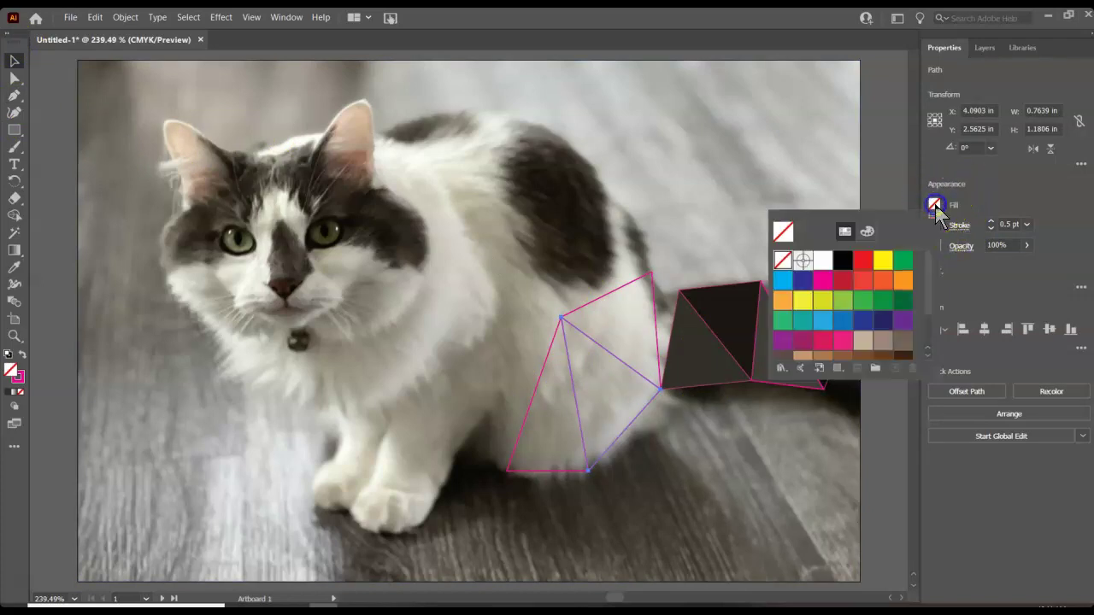
{"action": "left_click", "coordinate": [862, 260]}
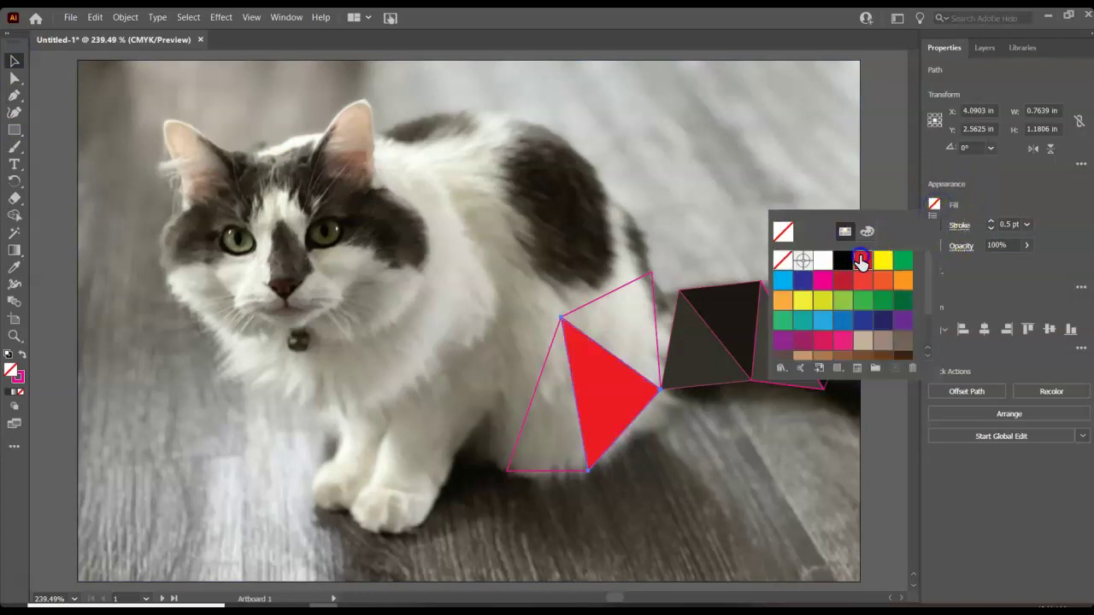
- Select the narrow belly triangle beside the red one and fill it with magenta
{"action": "left_click", "coordinate": [615, 317]}
{"action": "left_click", "coordinate": [623, 292]}
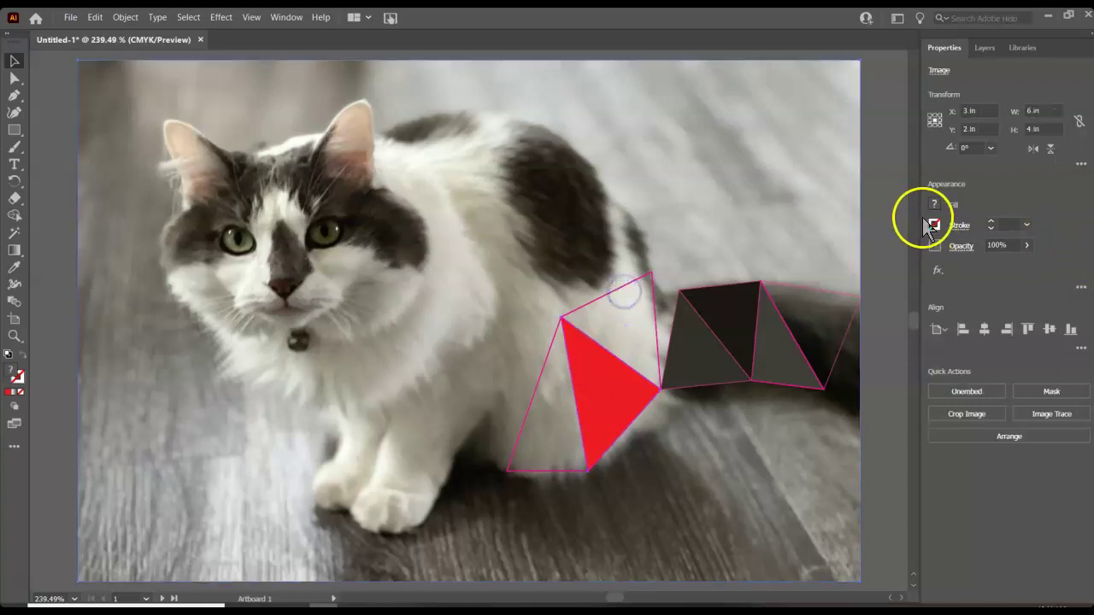
{"action": "left_click", "coordinate": [552, 354]}
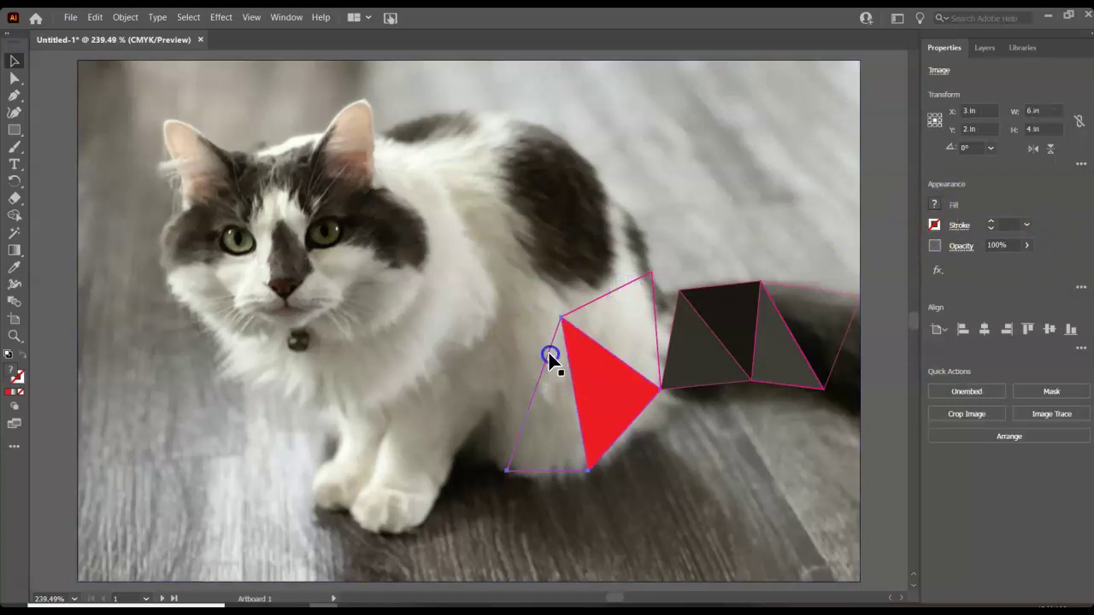
{"action": "left_click", "coordinate": [936, 206]}
{"action": "left_click", "coordinate": [820, 282]}
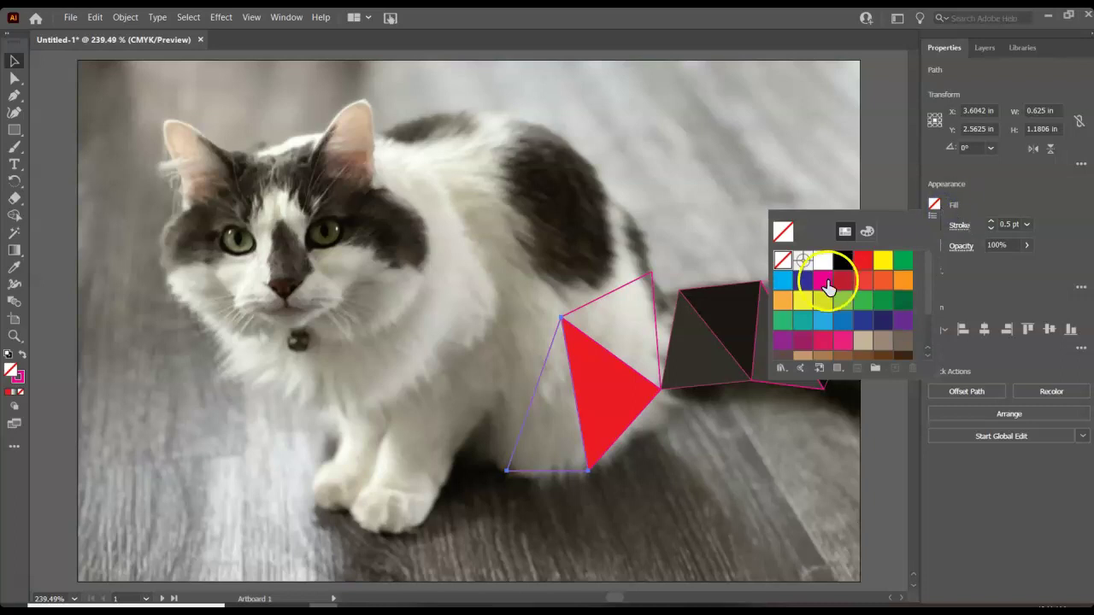
- Select the upper rump triangle and set both its stroke and its fill to yellow
{"action": "left_click", "coordinate": [594, 304]}
{"action": "left_click", "coordinate": [596, 300]}
{"action": "left_click", "coordinate": [935, 225]}
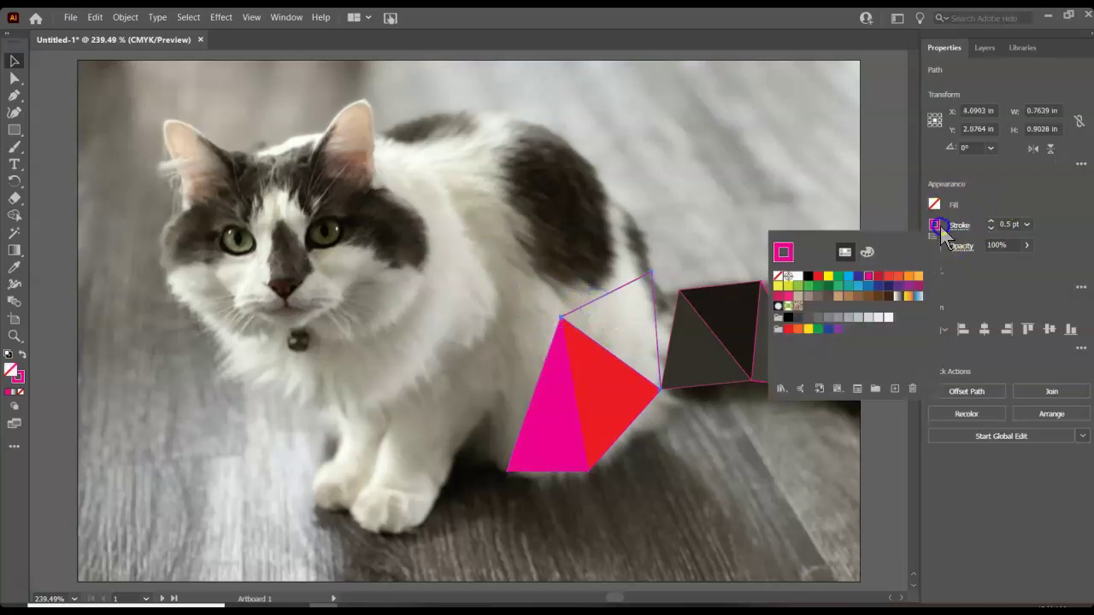
{"action": "left_click", "coordinate": [828, 276]}
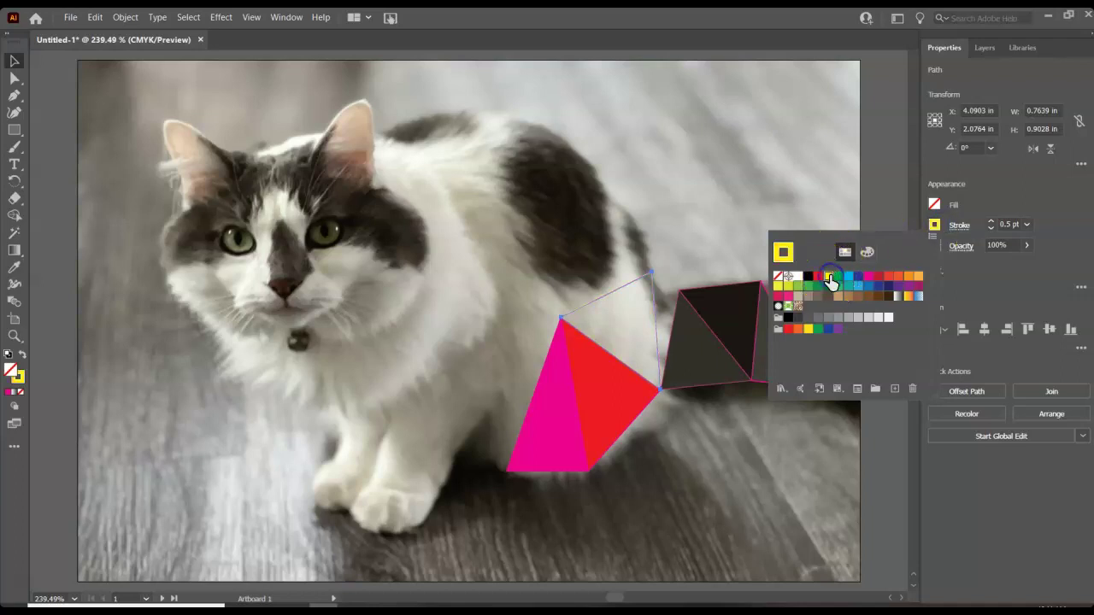
{"action": "left_click", "coordinate": [968, 212]}
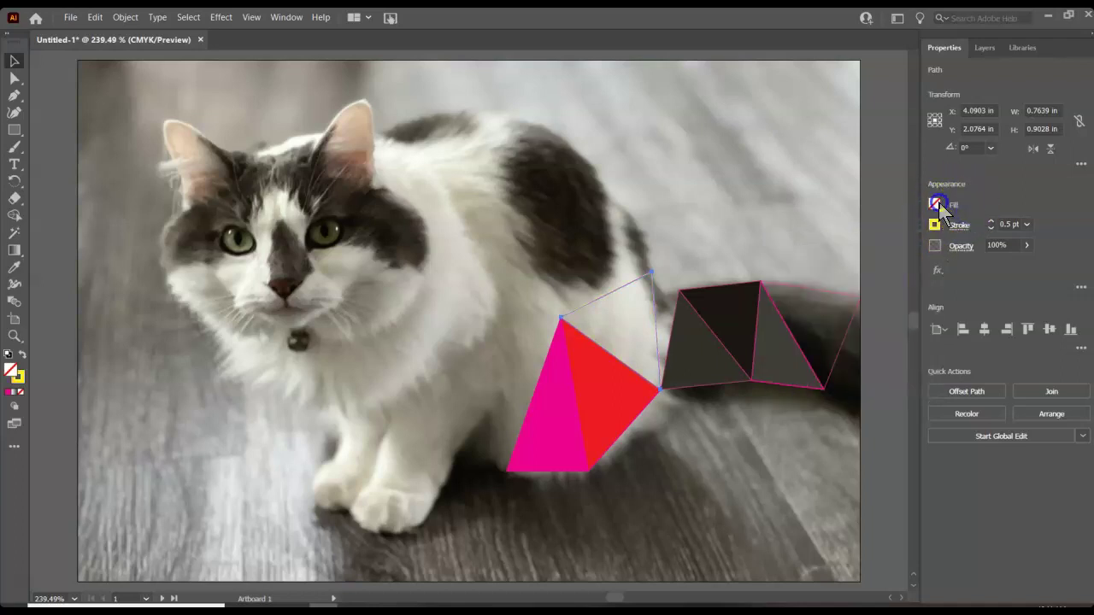
{"action": "left_click", "coordinate": [883, 260]}
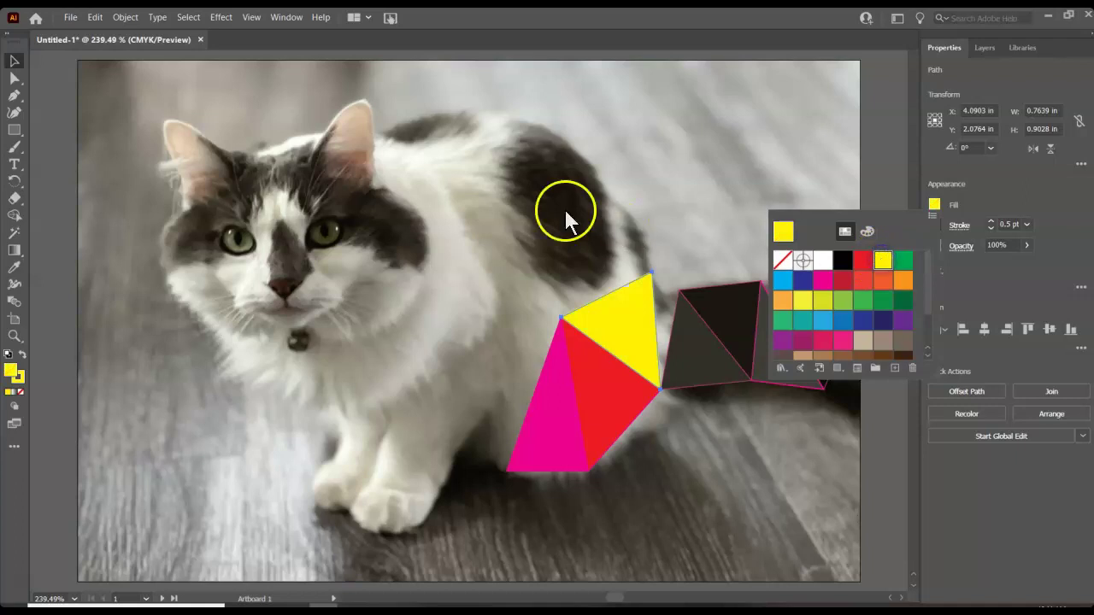
- Select the coloured flank triangles and toggle the Photo of Alaska layer off and on to check which layer holds them
{"action": "left_click", "coordinate": [569, 207]}
{"action": "left_click", "coordinate": [569, 209]}
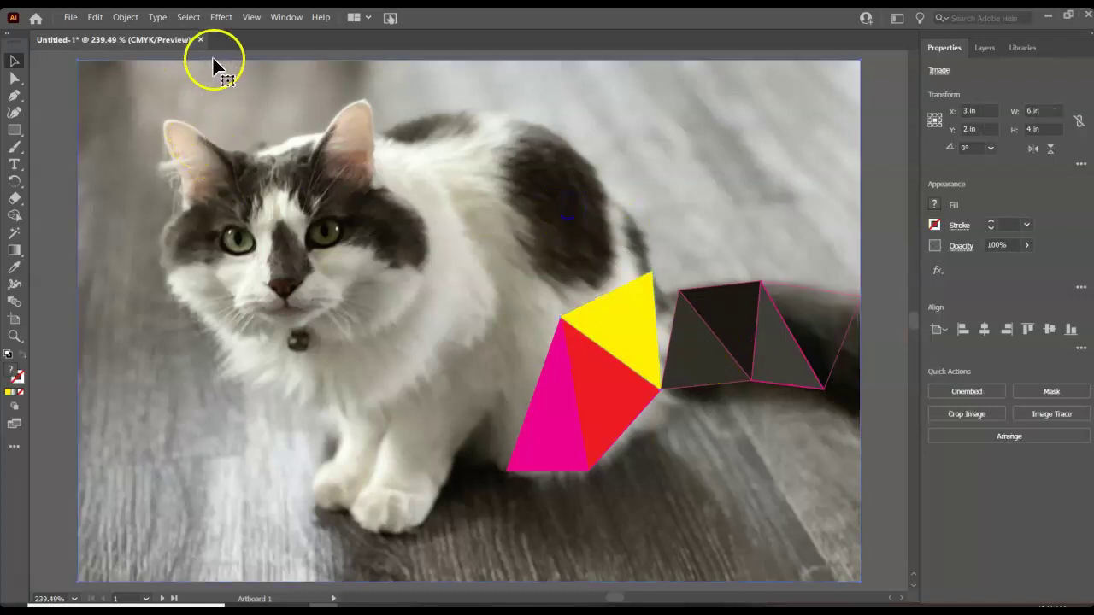
{"action": "left_click", "coordinate": [559, 421]}
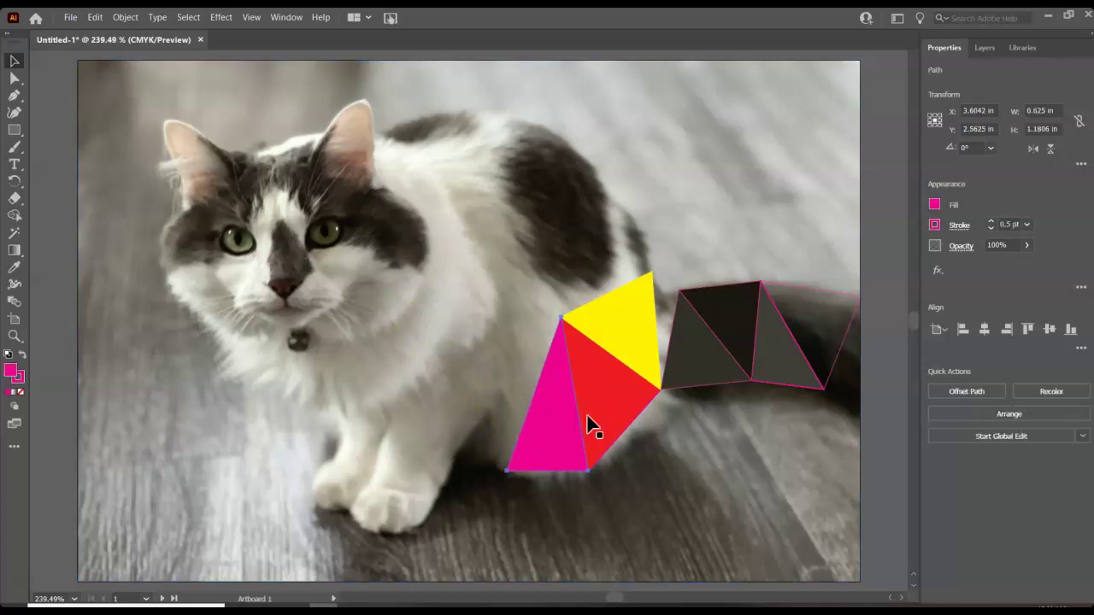
{"action": "left_click", "coordinate": [614, 332], "text": "shift"}
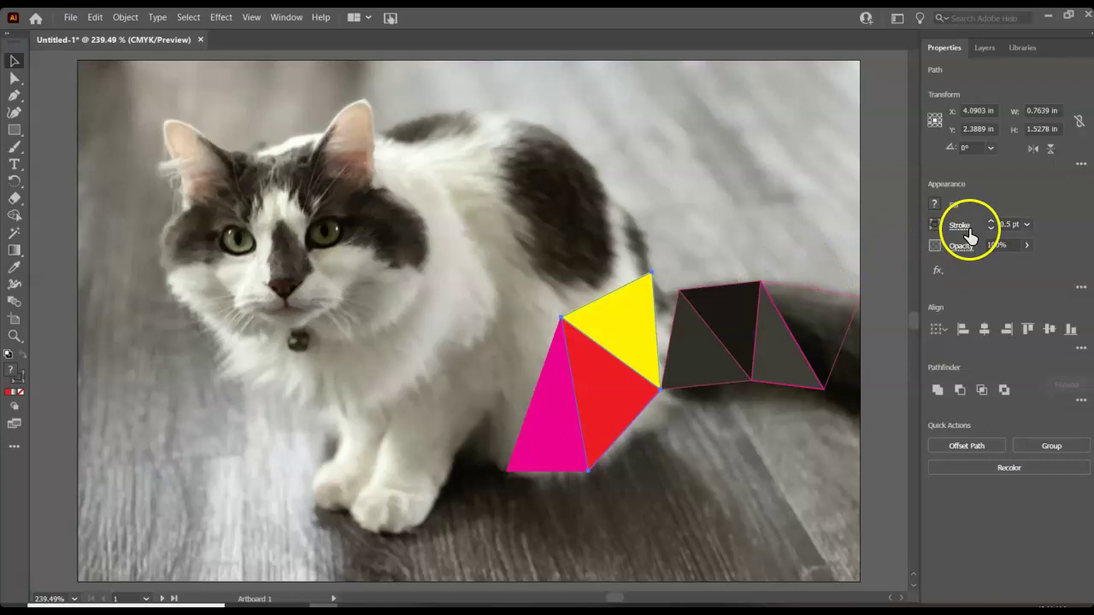
{"action": "left_click", "coordinate": [983, 49]}
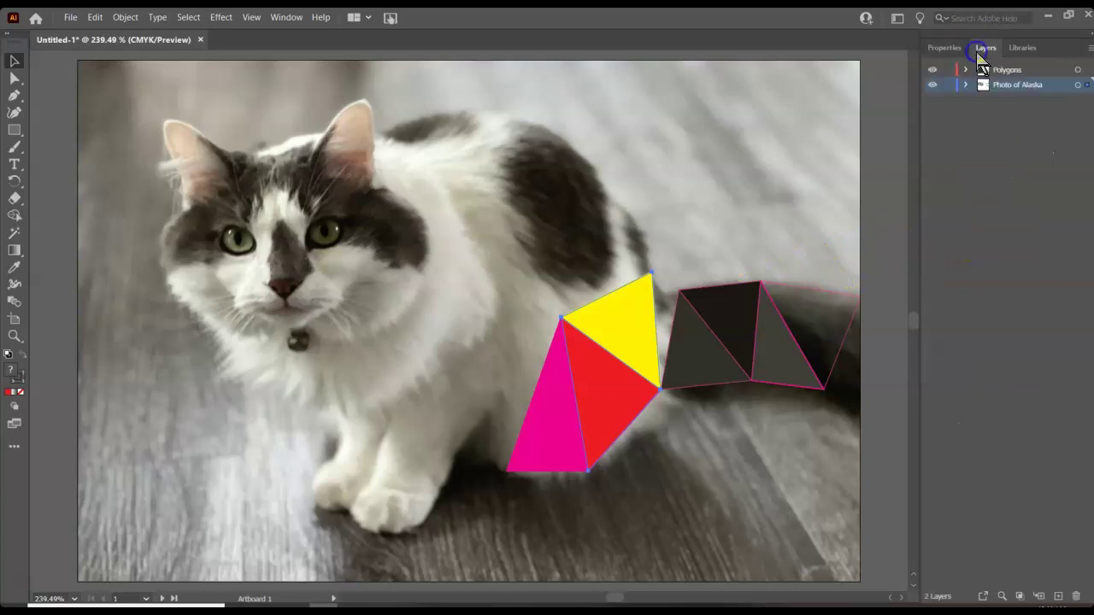
{"action": "left_click", "coordinate": [933, 85]}
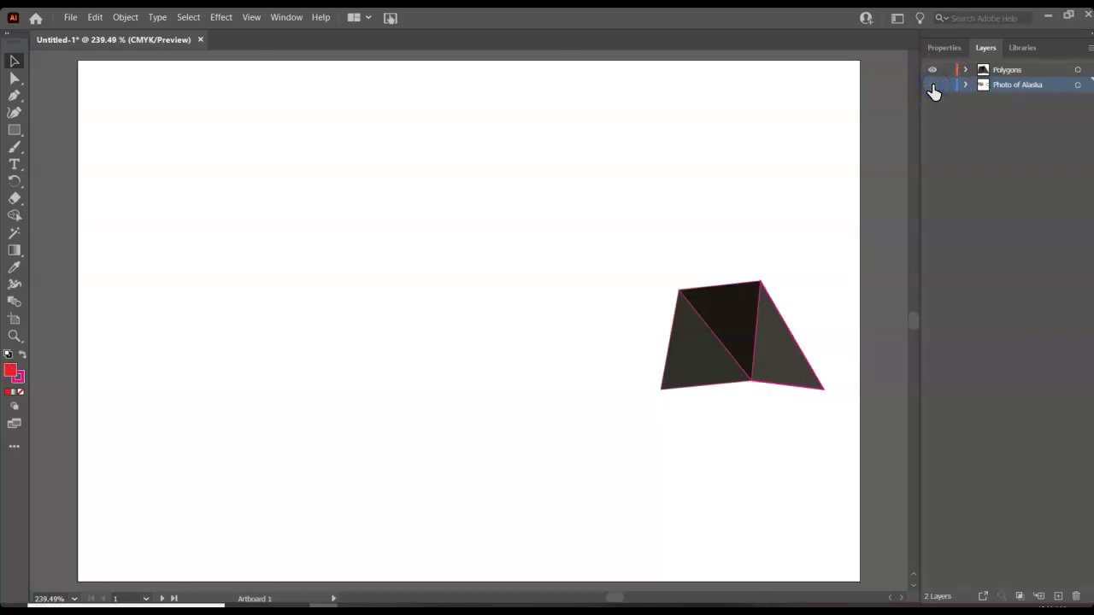
{"action": "left_click", "coordinate": [933, 85]}
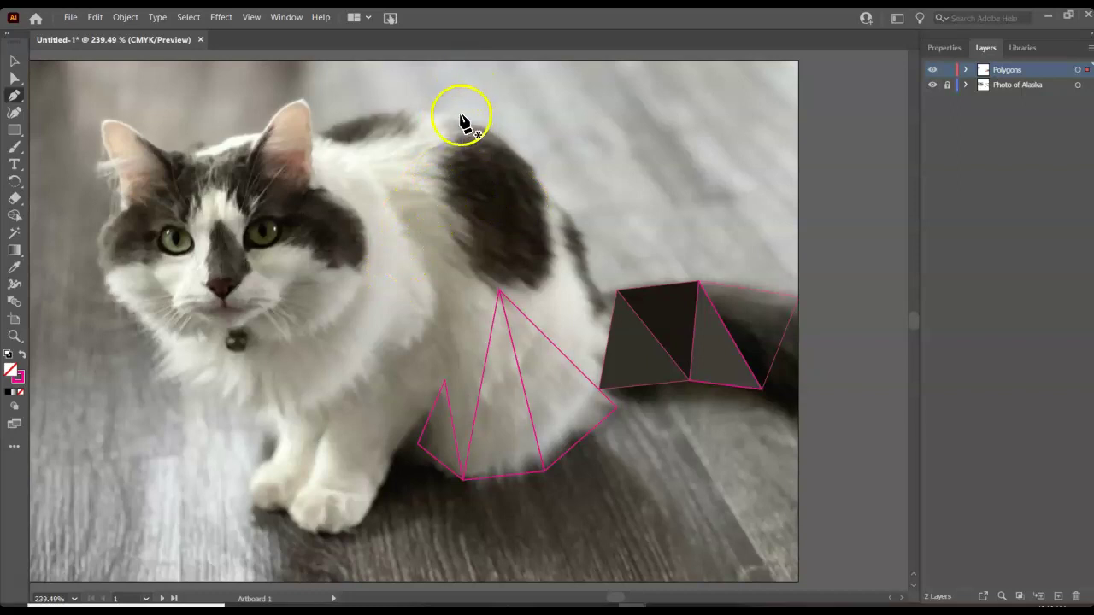
- Draw an outlined Pen triangle over the dark back patch, from two points along the spine down to the flank apex
{"action": "left_click", "coordinate": [453, 117]}
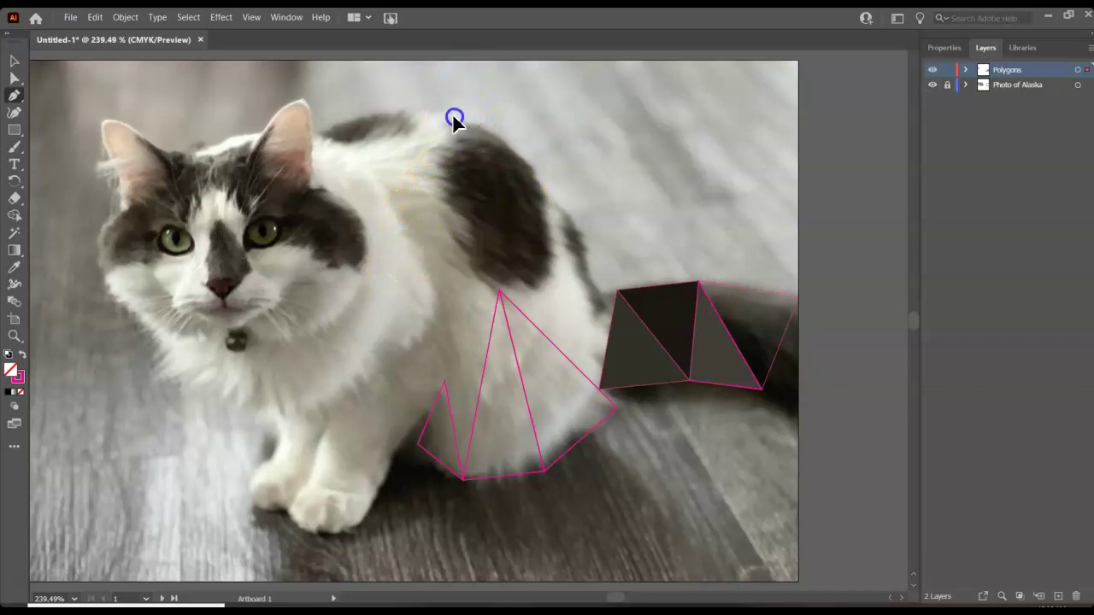
{"action": "left_click", "coordinate": [543, 154]}
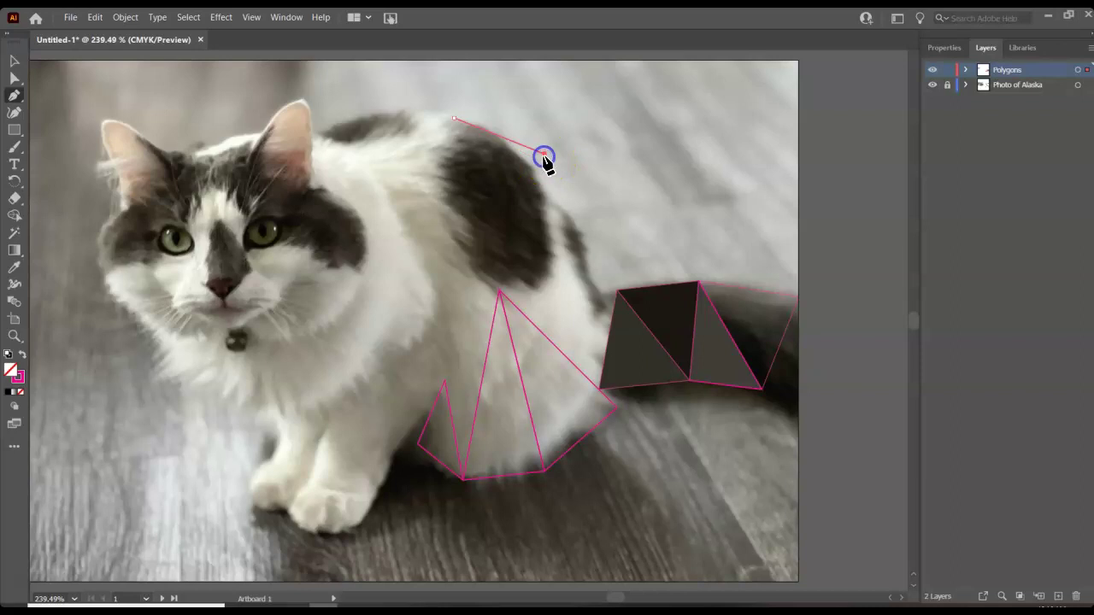
{"action": "left_click", "coordinate": [501, 291]}
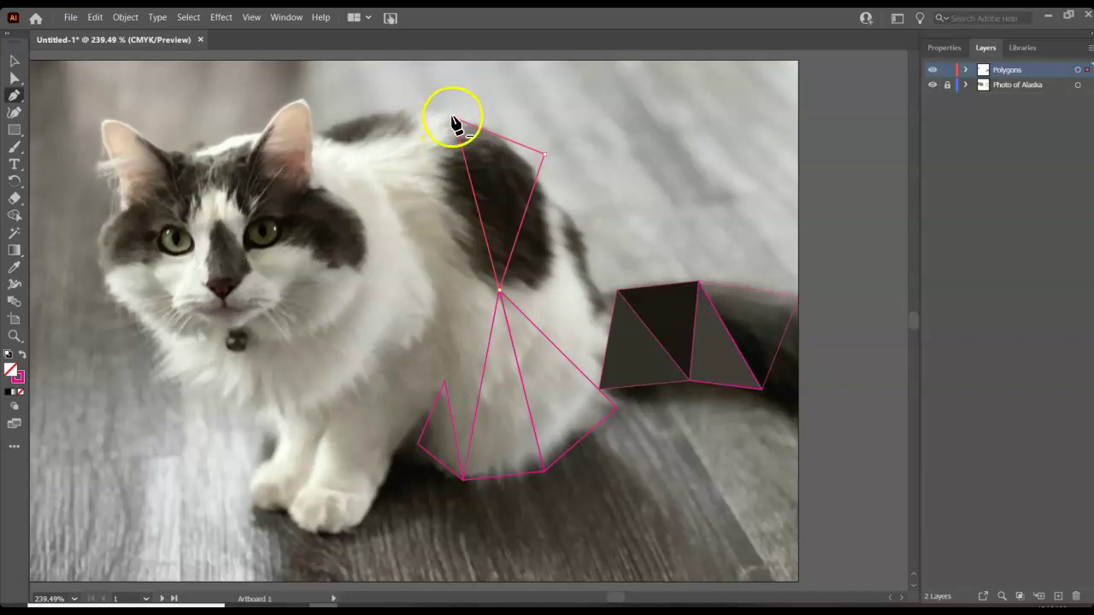
- Draw an adjoining outlined triangle over the white fur, sharing the back triangle's top corner and reaching down to the dark patch's edge
{"action": "left_click", "coordinate": [407, 115]}
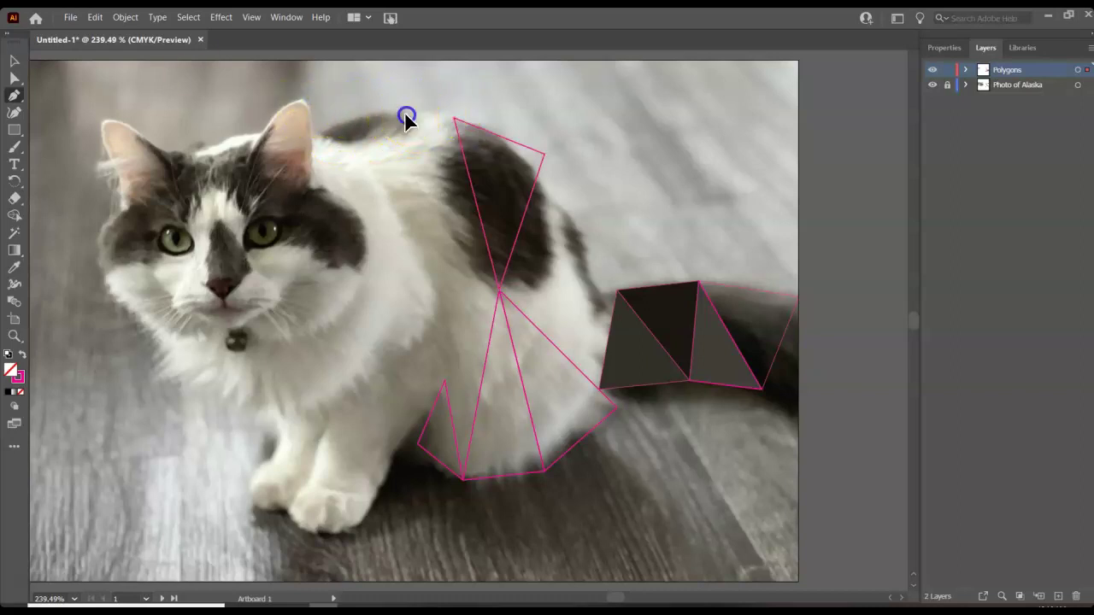
{"action": "left_click", "coordinate": [454, 117]}
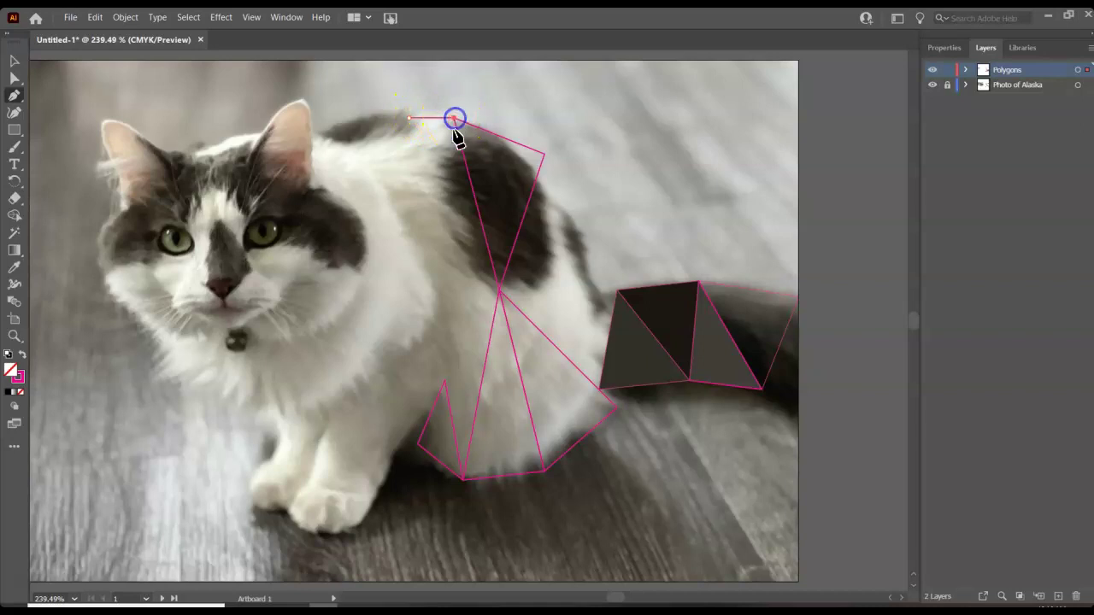
{"action": "left_click", "coordinate": [445, 199]}
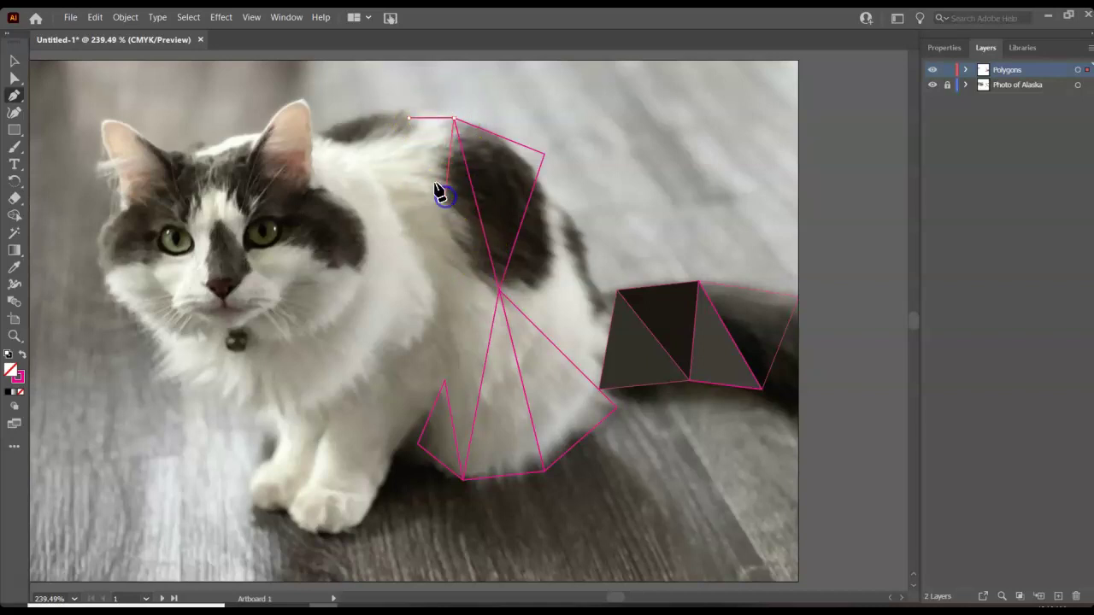
{"action": "left_click", "coordinate": [408, 117]}
- Draw another outlined triangle out to the shoulder, sharing the last triangle's edge, and toggle the Photo of Alaska layer to check the outlines
{"action": "left_click", "coordinate": [372, 172]}
{"action": "left_click", "coordinate": [409, 117]}
{"action": "left_click", "coordinate": [444, 199]}
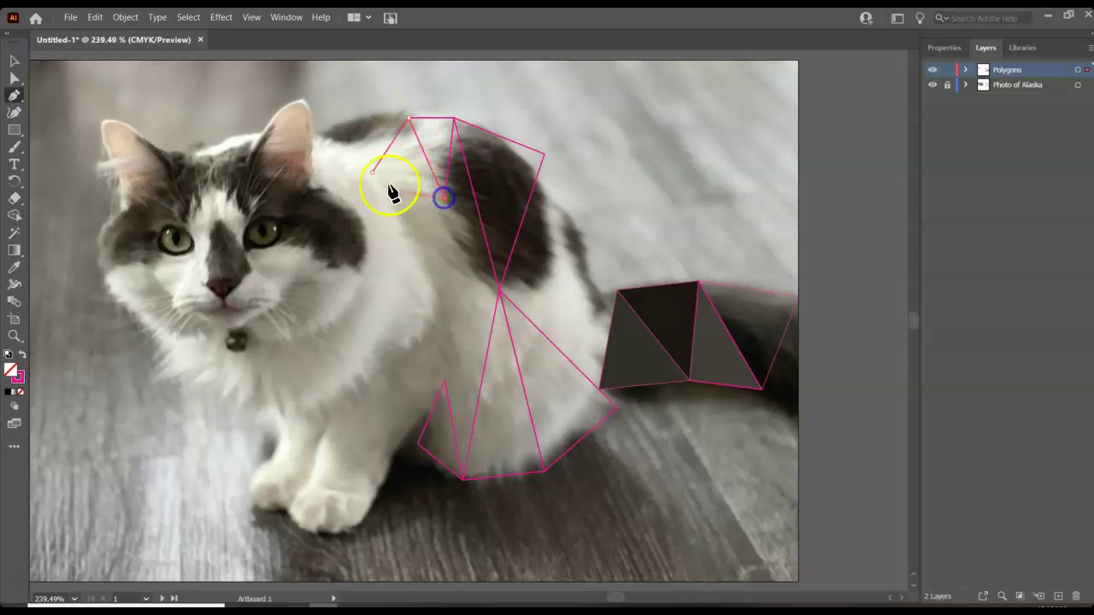
{"action": "left_click", "coordinate": [371, 172]}
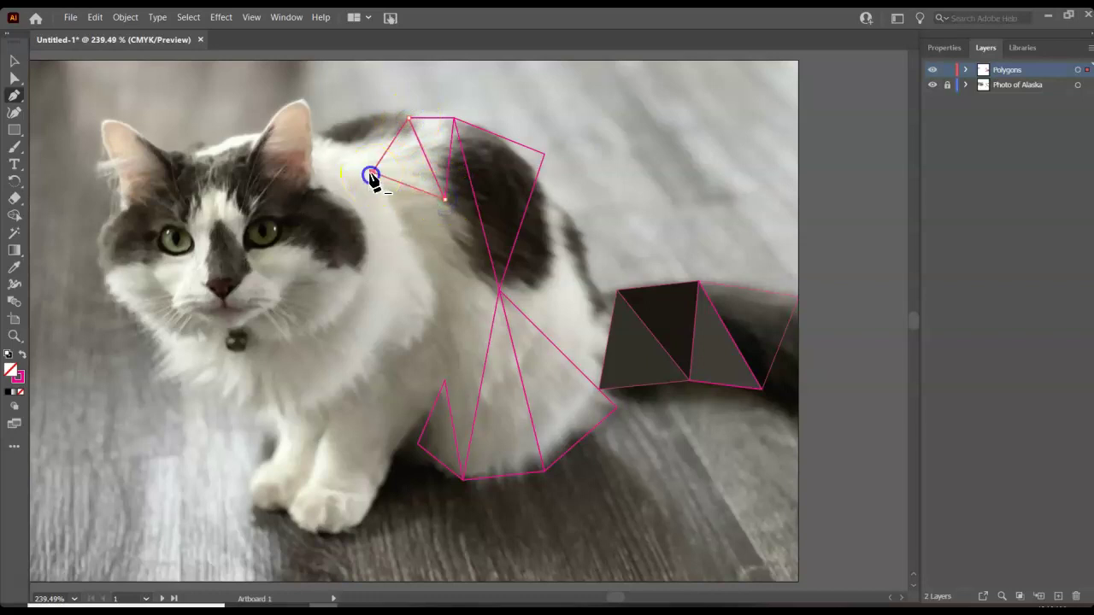
{"action": "left_click", "coordinate": [933, 85]}
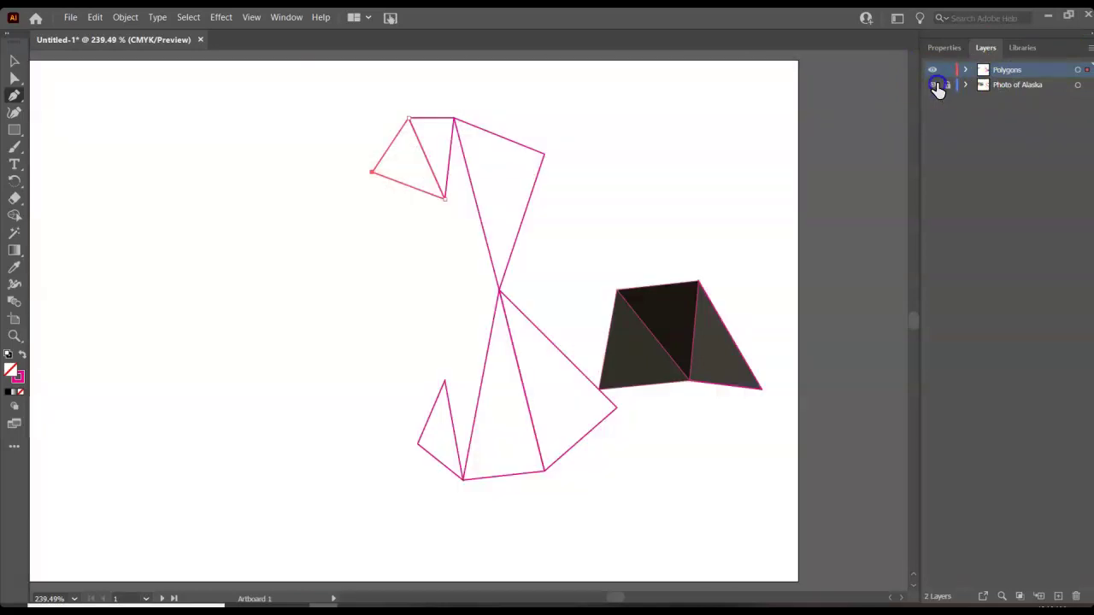
{"action": "left_click", "coordinate": [935, 85]}
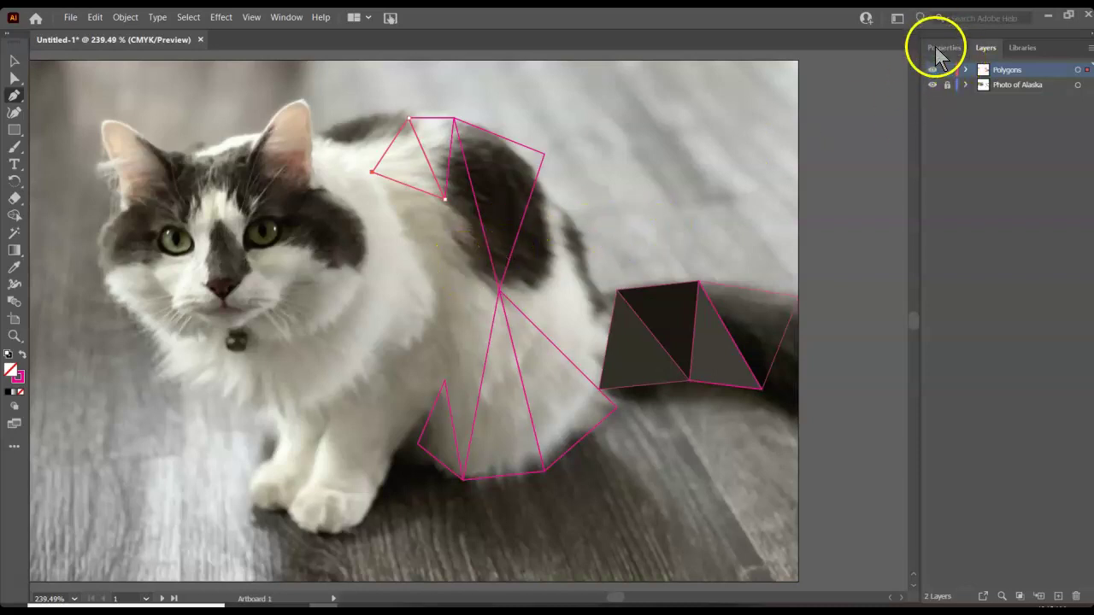
{"action": "left_click", "coordinate": [390, 162]}
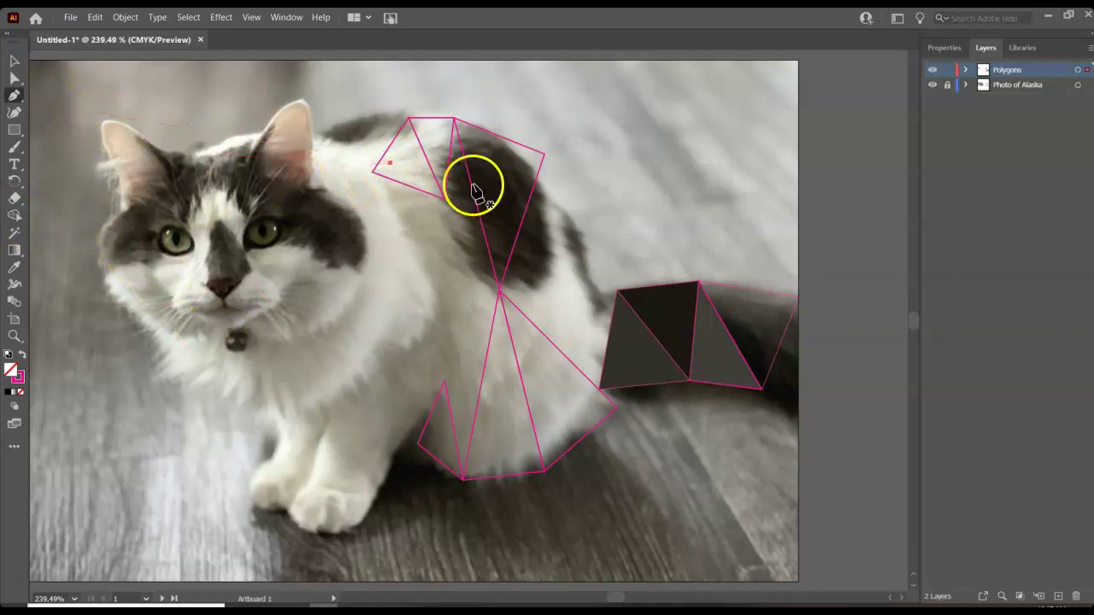
{"action": "left_click", "coordinate": [16, 268]}
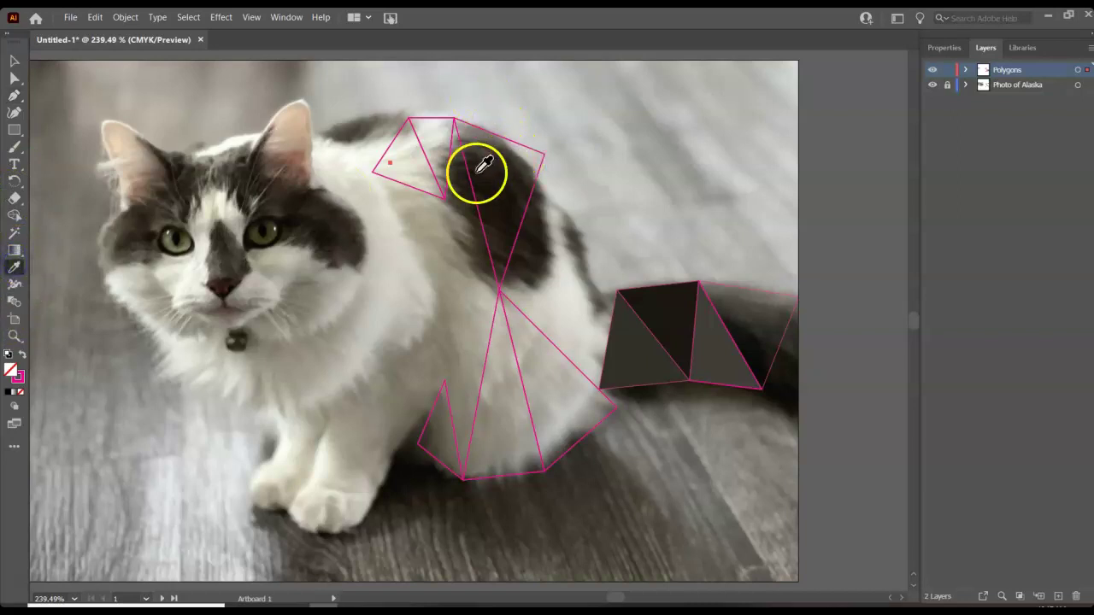
{"action": "left_click", "coordinate": [946, 48]}
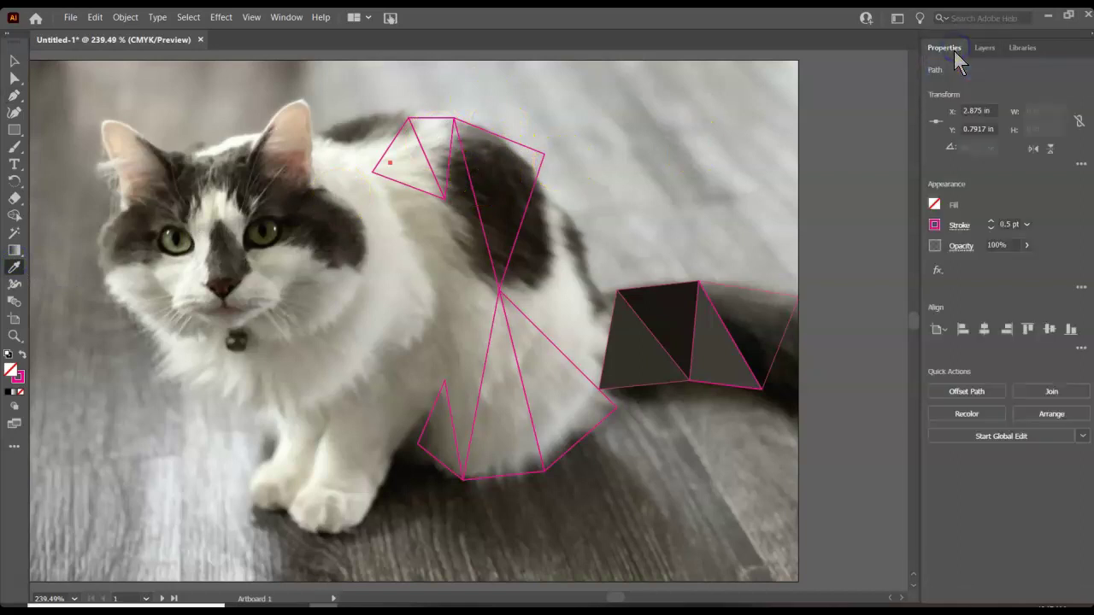
{"action": "left_click", "coordinate": [934, 206]}
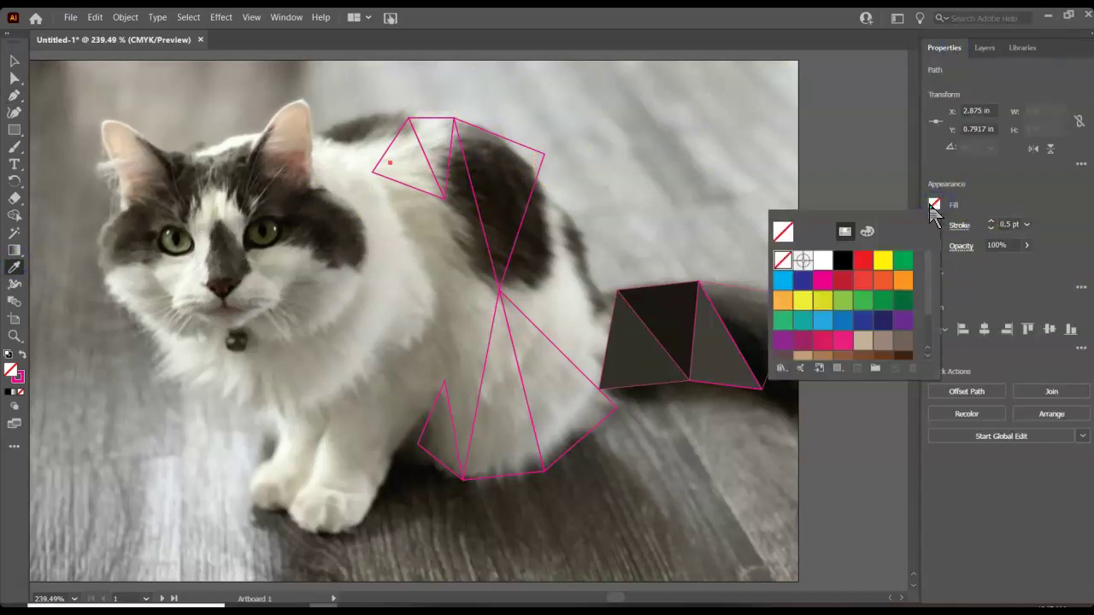
{"action": "left_click", "coordinate": [939, 206]}
{"action": "left_click", "coordinate": [939, 206]}
{"action": "left_click", "coordinate": [940, 206]}
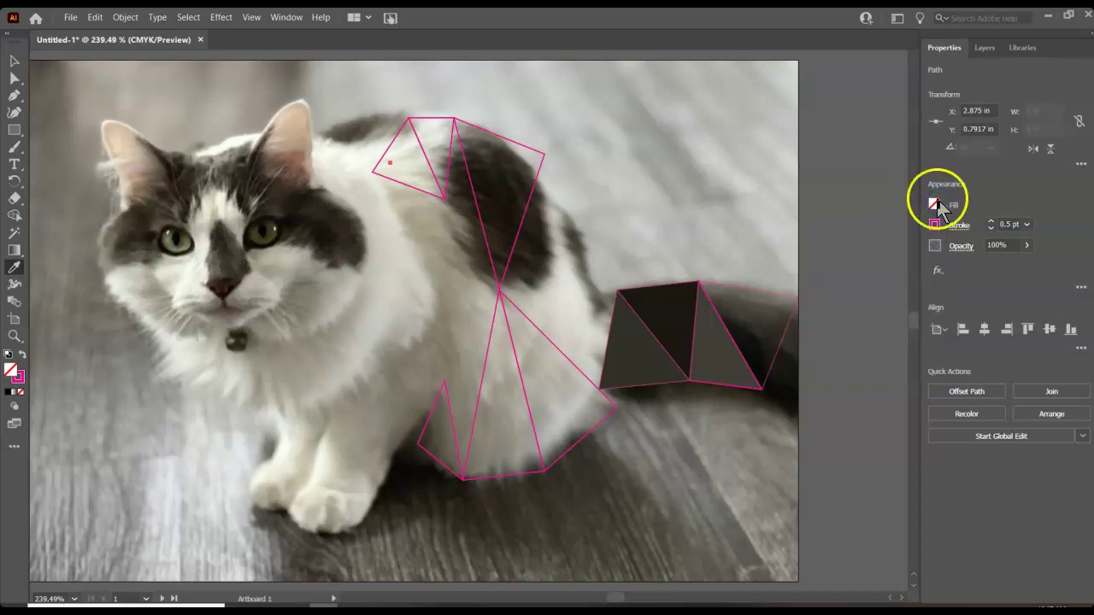
- Unlock the Photo of Alaska layer and sample the dark back patch with the Eyedropper
{"action": "key", "text": "F7"}
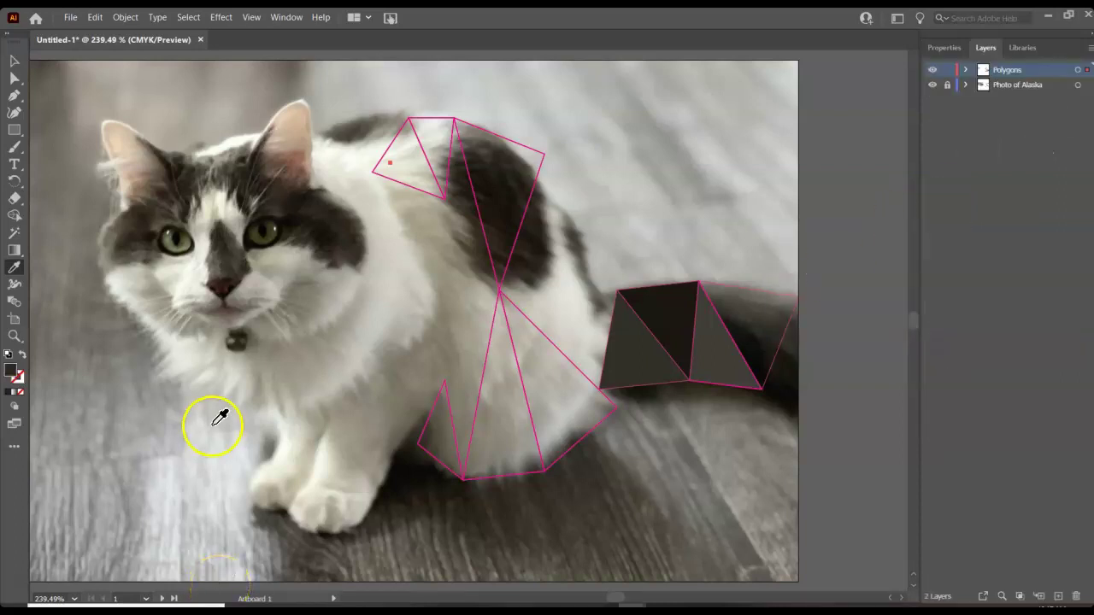
{"action": "left_click", "coordinate": [947, 84]}
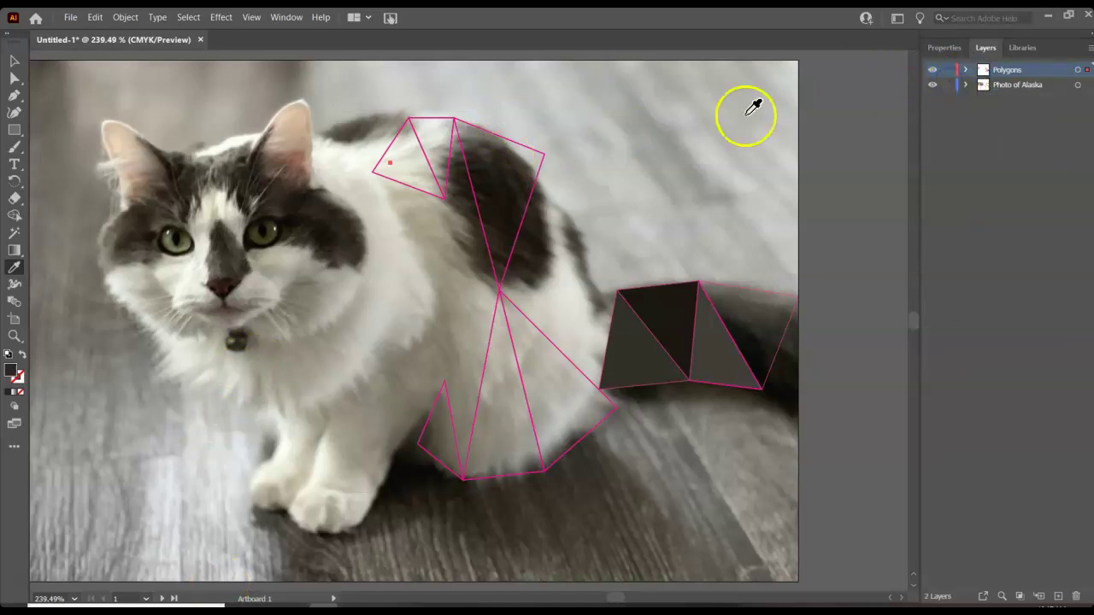
{"action": "left_click", "coordinate": [511, 198]}
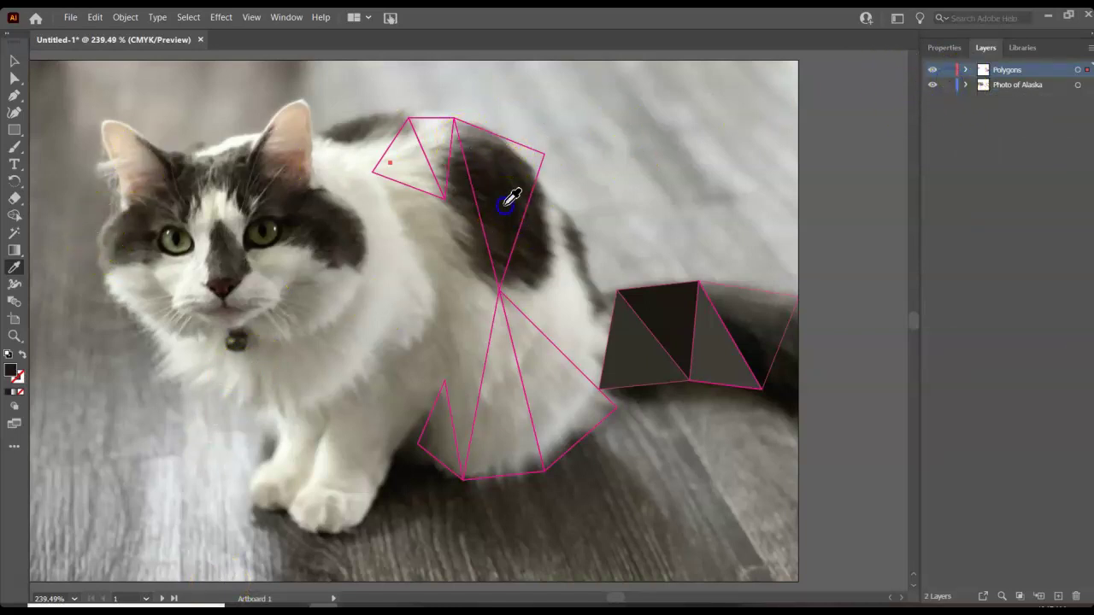
- Fill the large back triangle with a dark brown sampled by Eyedropper from the dark fur patch
{"action": "left_click", "coordinate": [944, 48]}
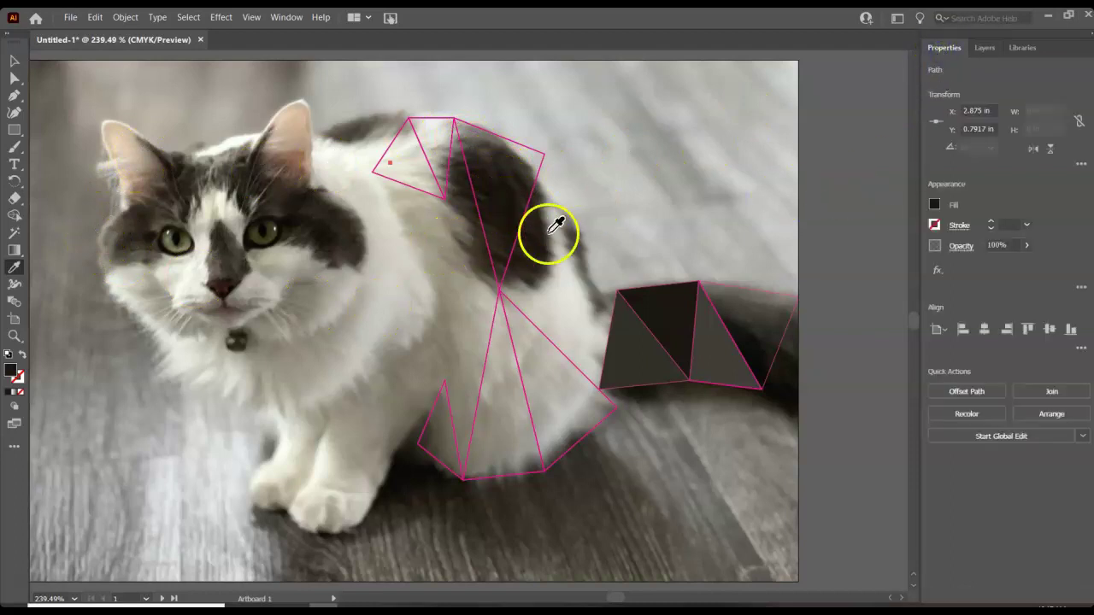
{"action": "left_click", "coordinate": [505, 216]}
{"action": "left_click", "coordinate": [14, 267]}
{"action": "left_click", "coordinate": [525, 249]}
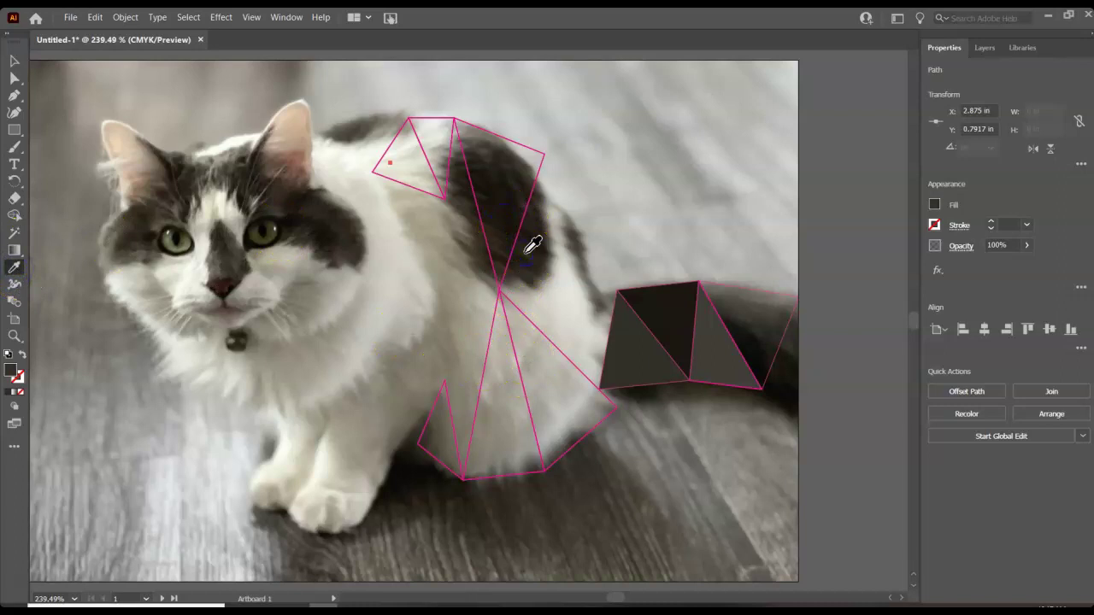
{"action": "left_click", "coordinate": [530, 242]}
{"action": "key", "text": "v"}
{"action": "left_click", "coordinate": [236, 256]}
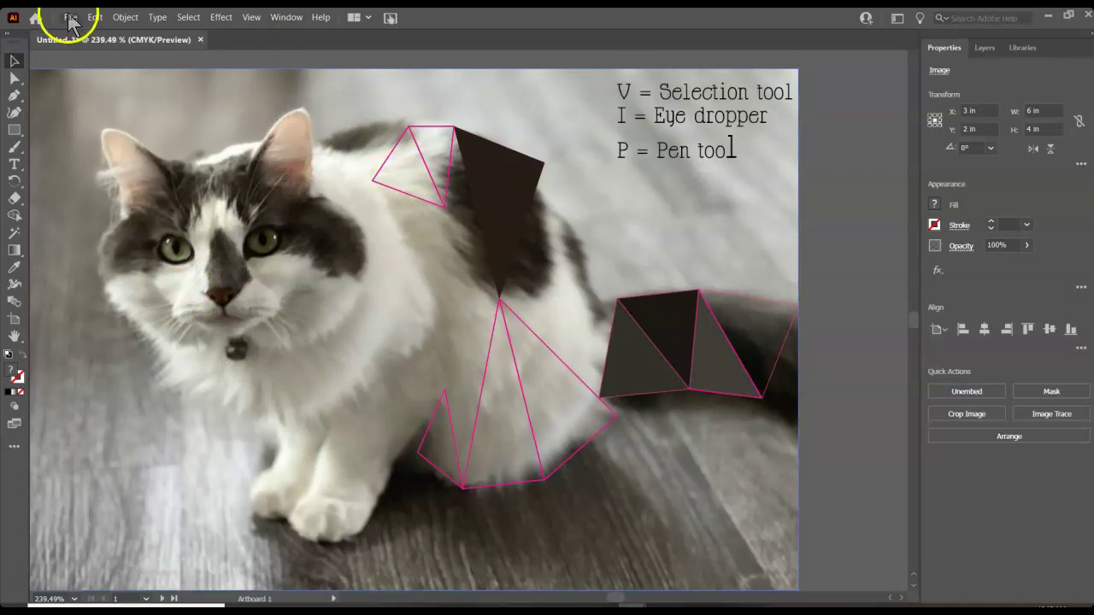
- Fill the two adjoining triangles over the white upper back with light beige tones sampled from the fur beneath each
{"action": "left_click", "coordinate": [396, 194]}
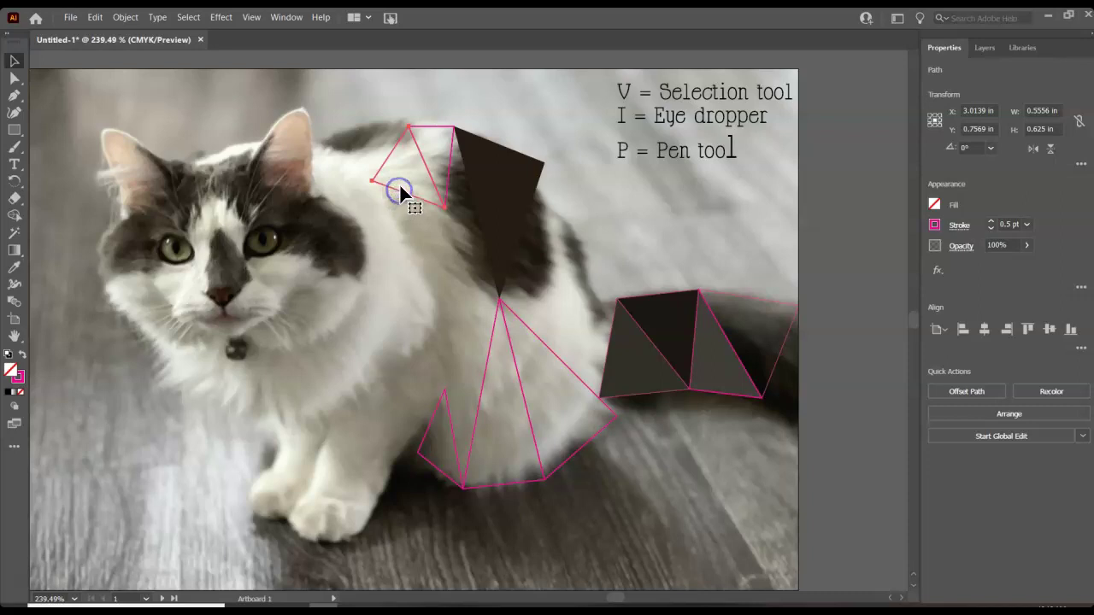
{"action": "key", "text": "i"}
{"action": "left_click", "coordinate": [403, 178]}
{"action": "left_click", "coordinate": [434, 159]}
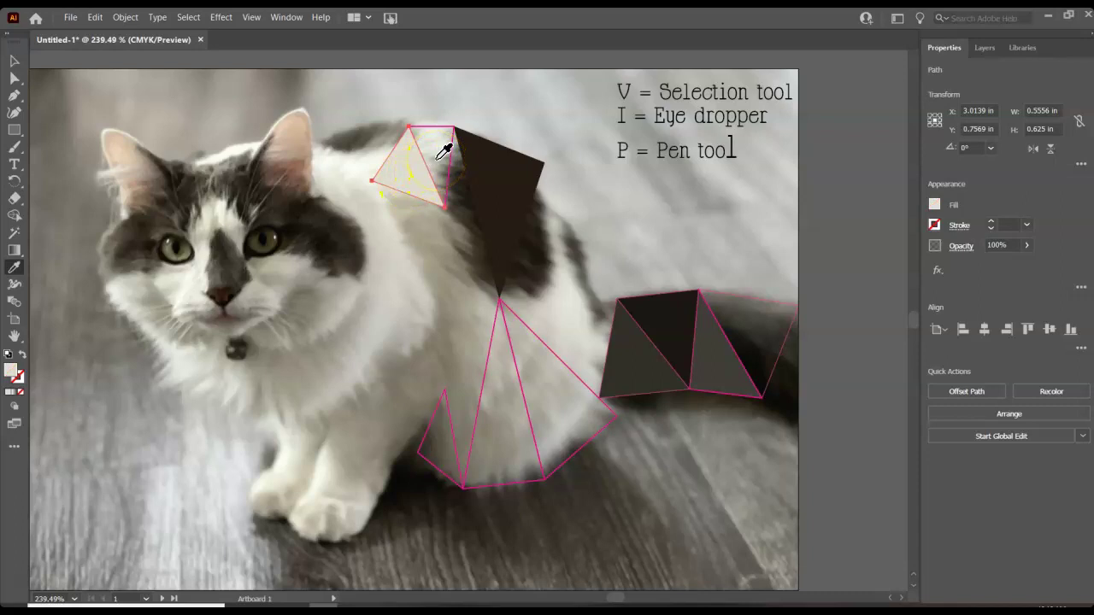
{"action": "key", "text": "v"}
{"action": "left_click", "coordinate": [446, 167]}
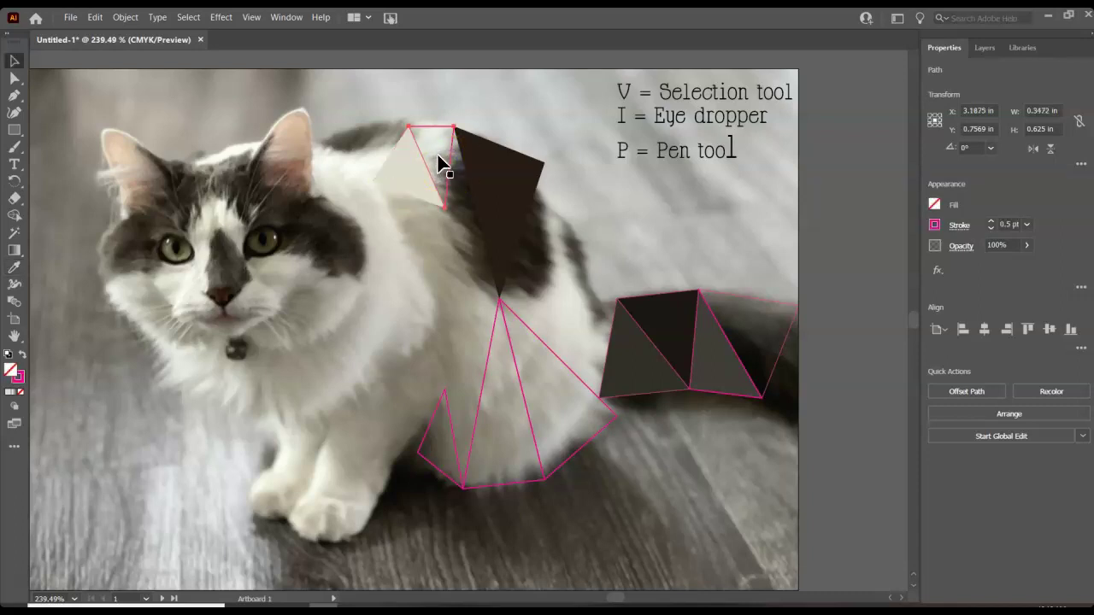
{"action": "key", "text": "i"}
{"action": "left_click", "coordinate": [440, 164]}
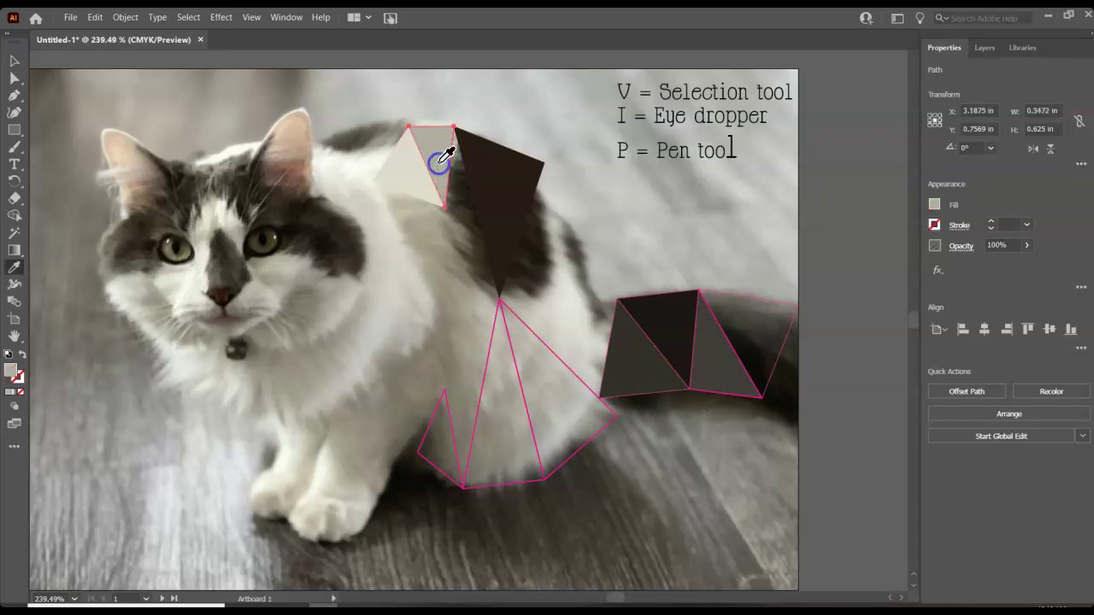
- Fill the two large flank triangles with grey-beige tones sampled from the fur inside each outline
{"action": "left_click", "coordinate": [517, 370]}
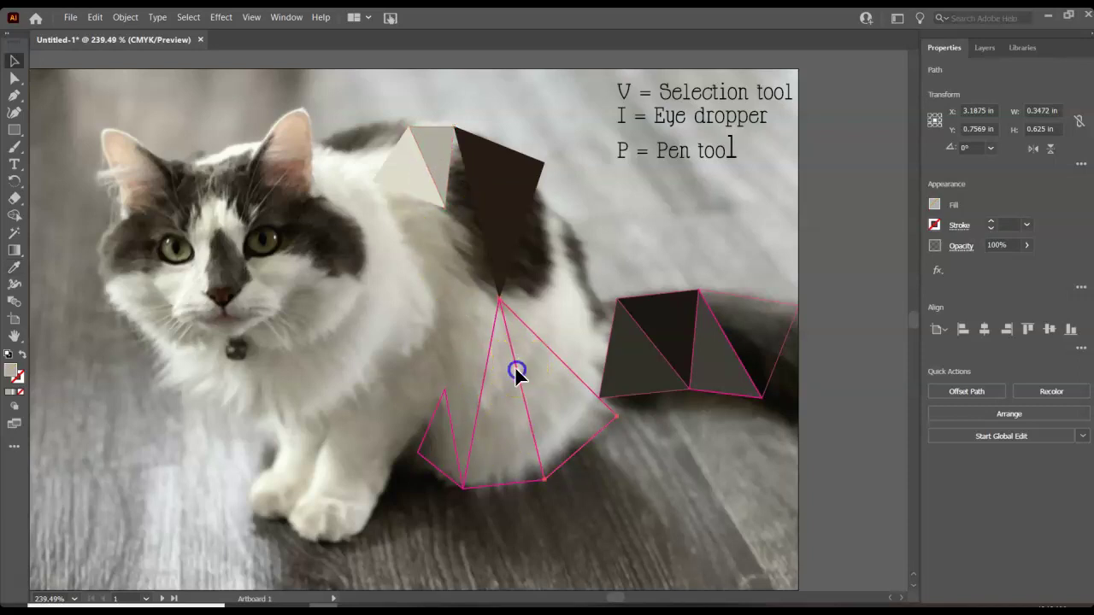
{"action": "key", "text": "i"}
{"action": "left_click", "coordinate": [537, 376]}
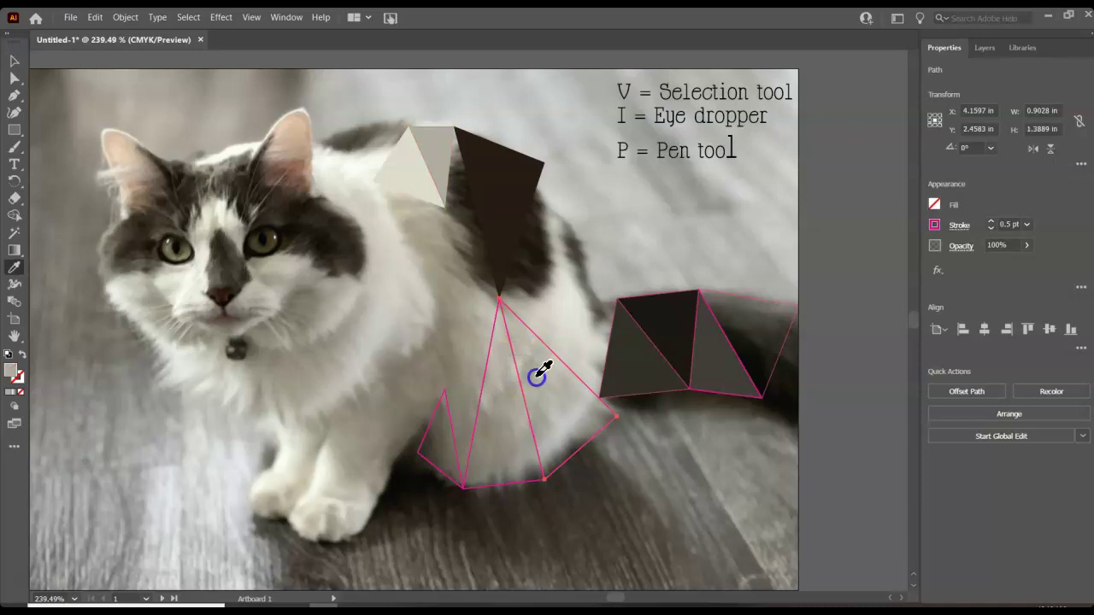
{"action": "key", "text": "v"}
{"action": "left_click", "coordinate": [483, 381]}
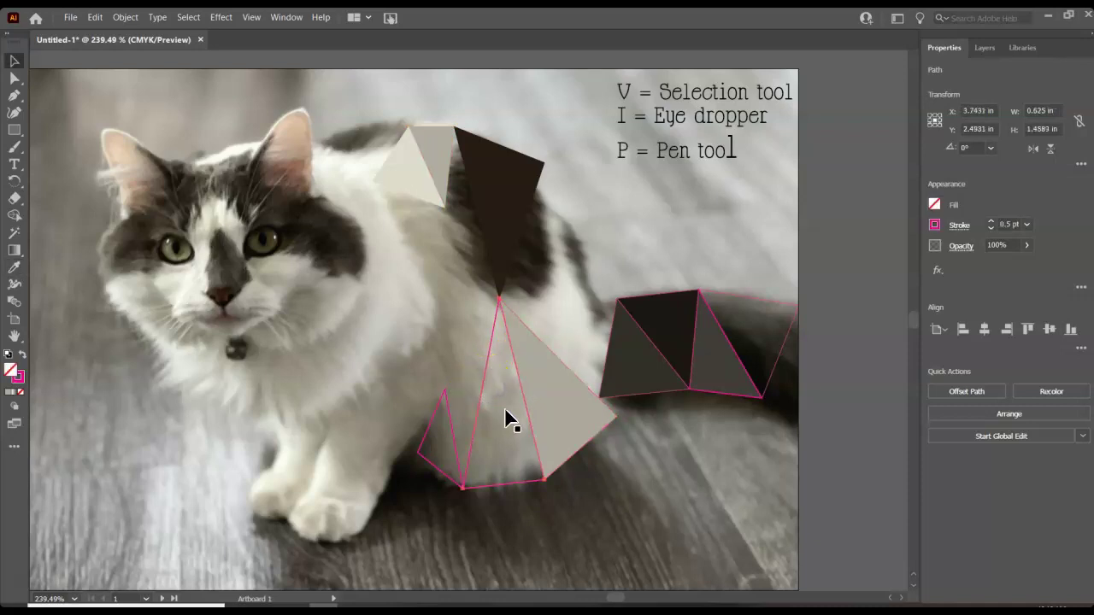
{"action": "key", "text": "i"}
{"action": "left_click", "coordinate": [506, 410]}
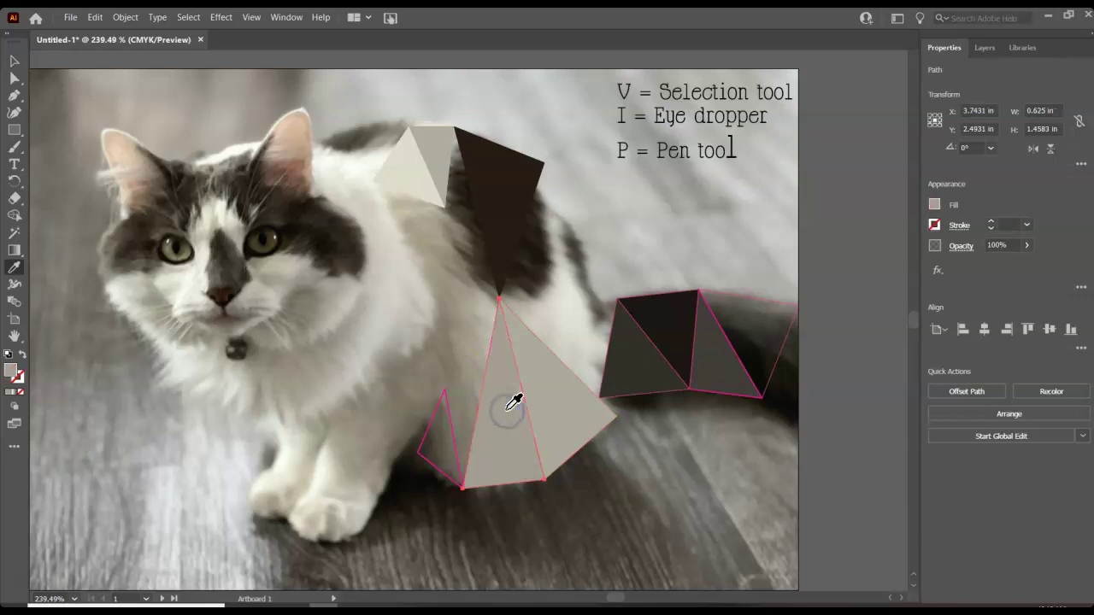
- Fill the narrow triangle at the belly's front edge with a dark grey sampled from the shadow inside it
{"action": "left_click", "coordinate": [440, 431]}
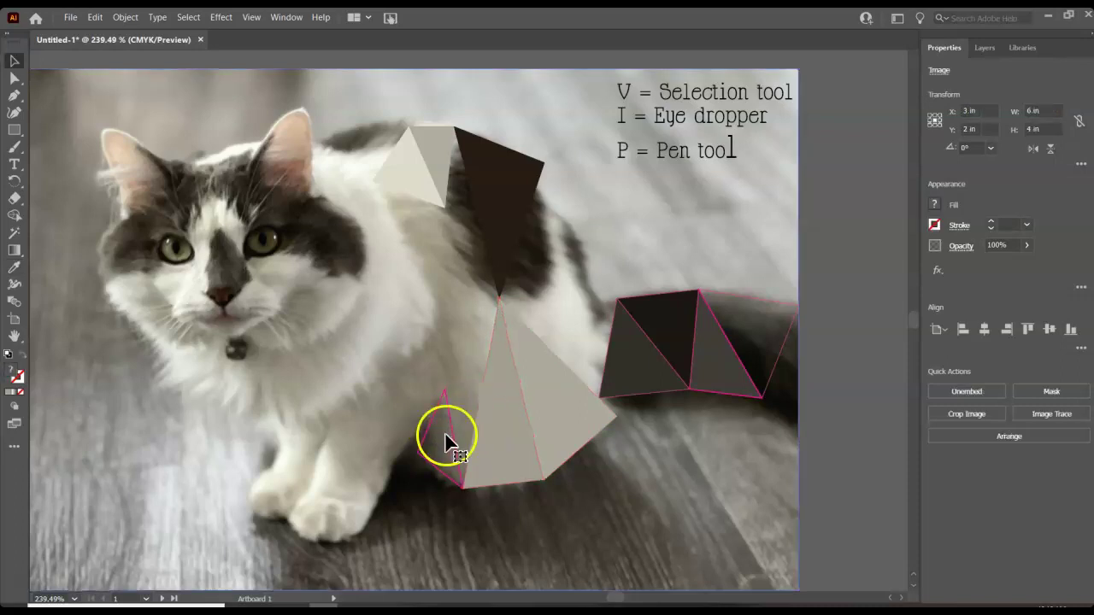
{"action": "key", "text": "i"}
{"action": "left_click", "coordinate": [446, 433]}
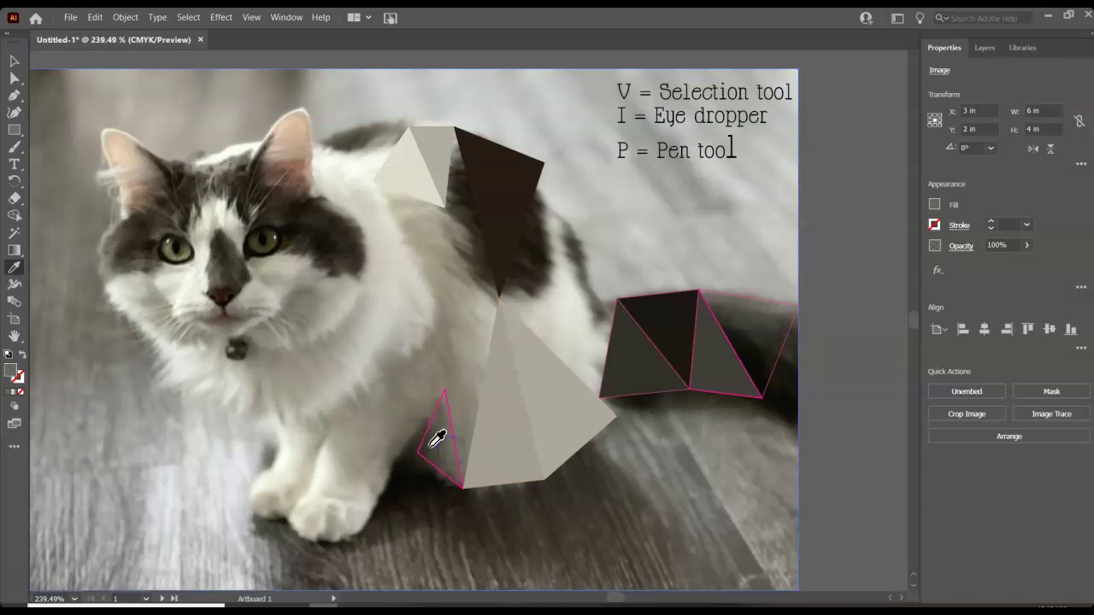
{"action": "key", "text": "v"}
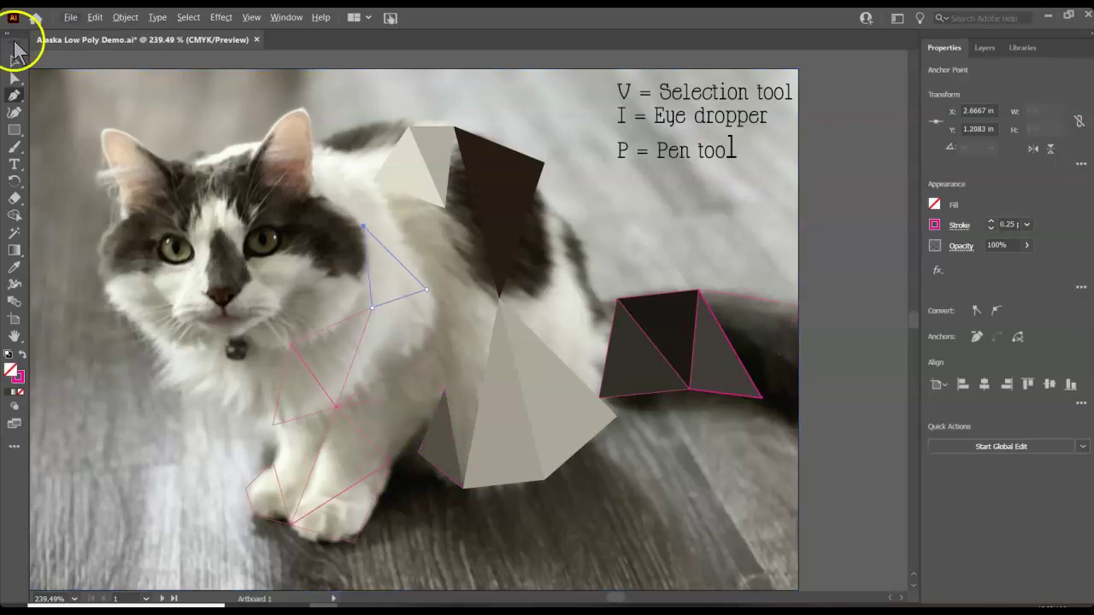
- Draw an outlined Pen triangle beneath the light beige shoulder triangle, sharing its lower edge and pointing down to the shoulder outline's corner
{"action": "left_click", "coordinate": [13, 95]}
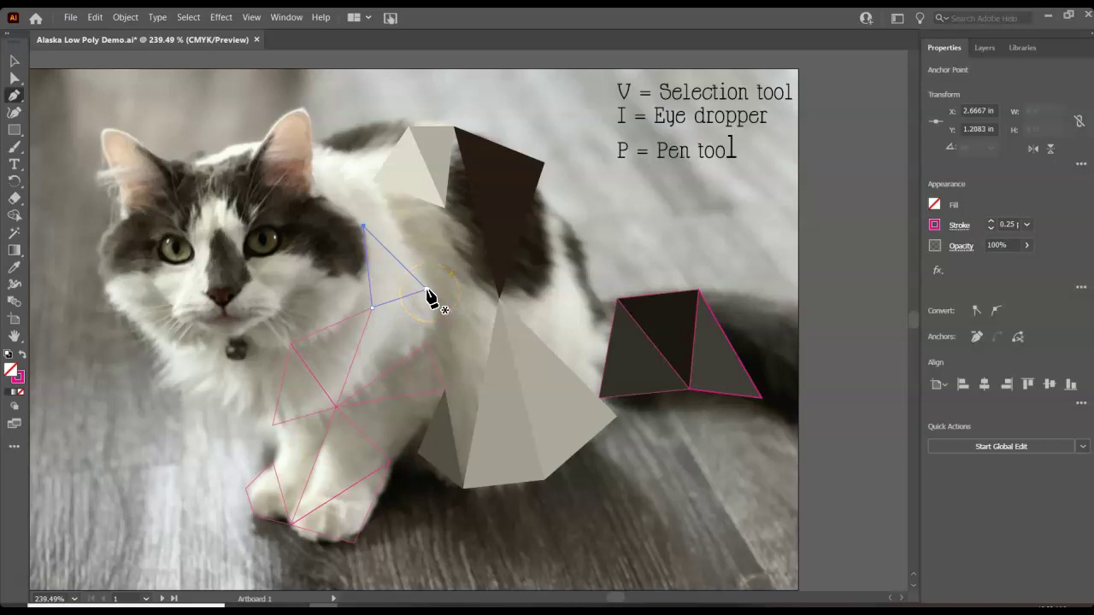
{"action": "left_click", "coordinate": [444, 210]}
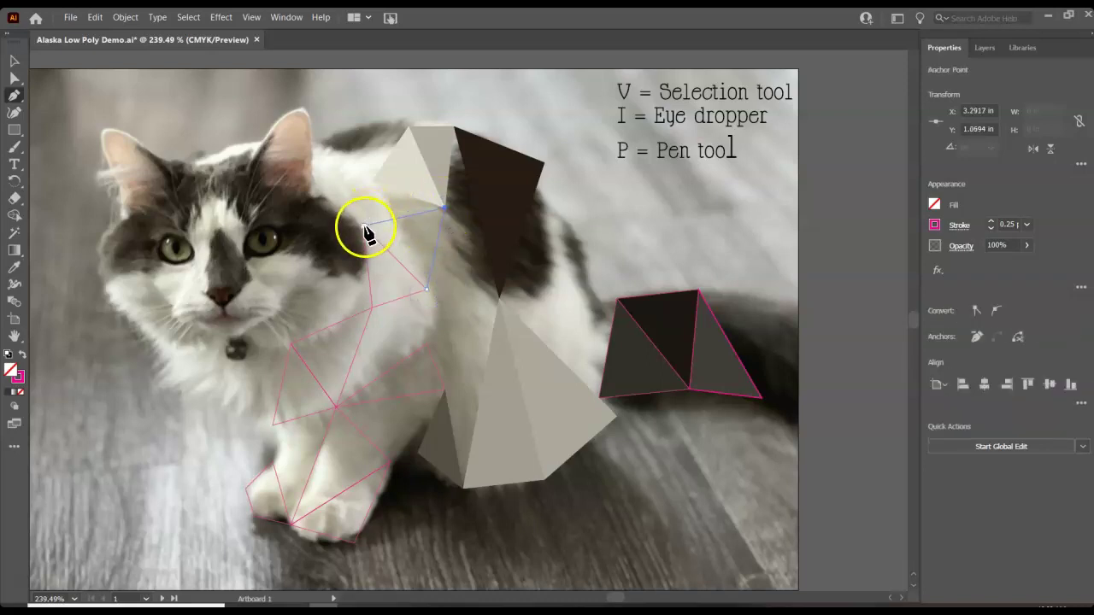
{"action": "left_click", "coordinate": [426, 291]}
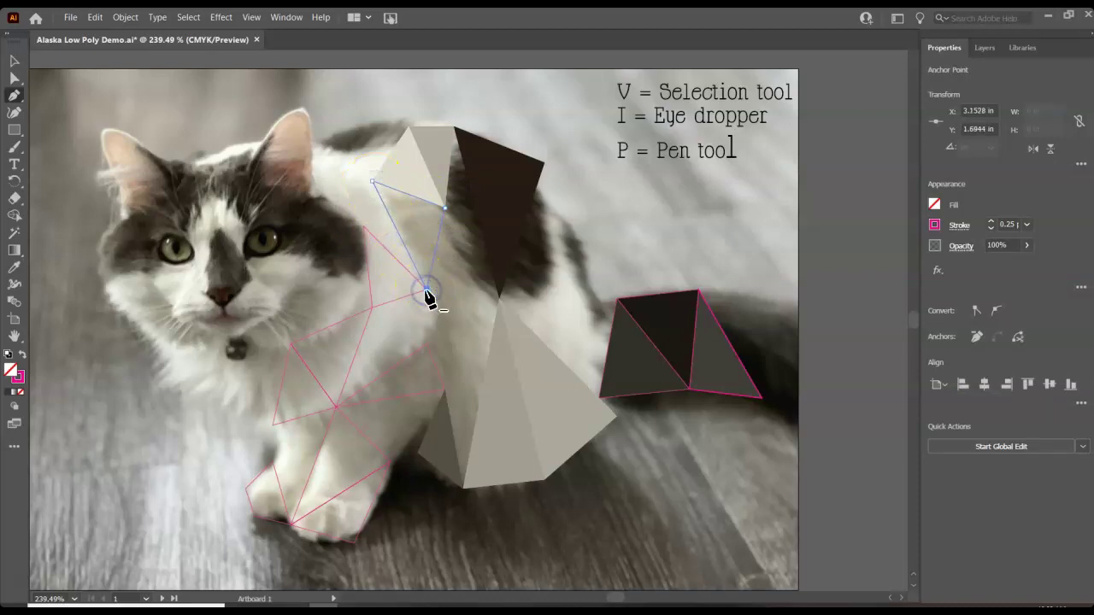
- Draw an outlined triangle across the chest, from the side of the body to the upper chest corner and down to the leg top
{"action": "left_click", "coordinate": [428, 349]}
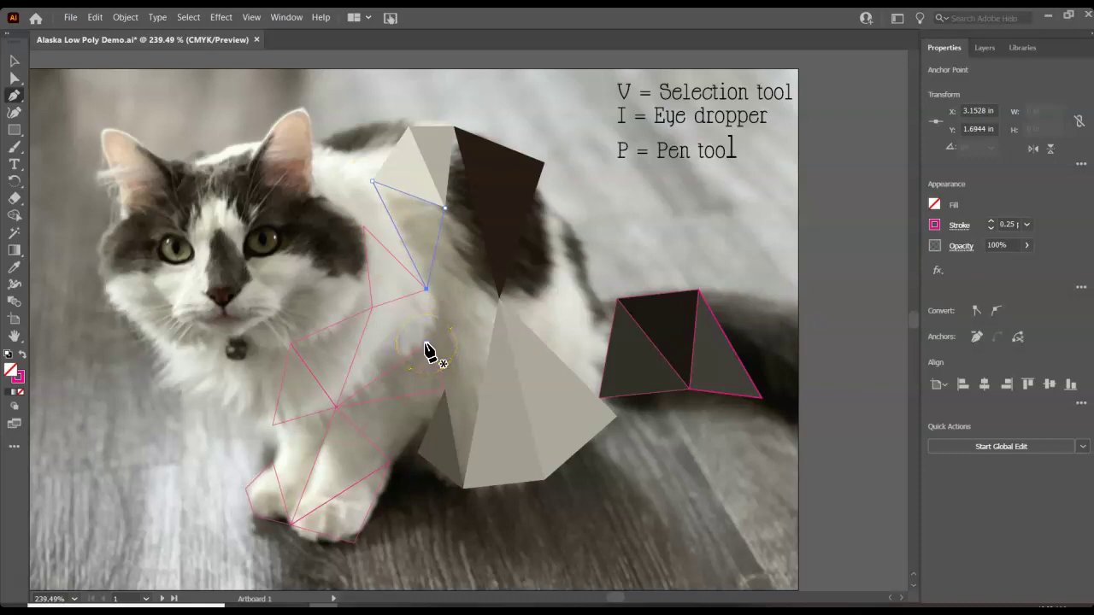
{"action": "left_click", "coordinate": [372, 308]}
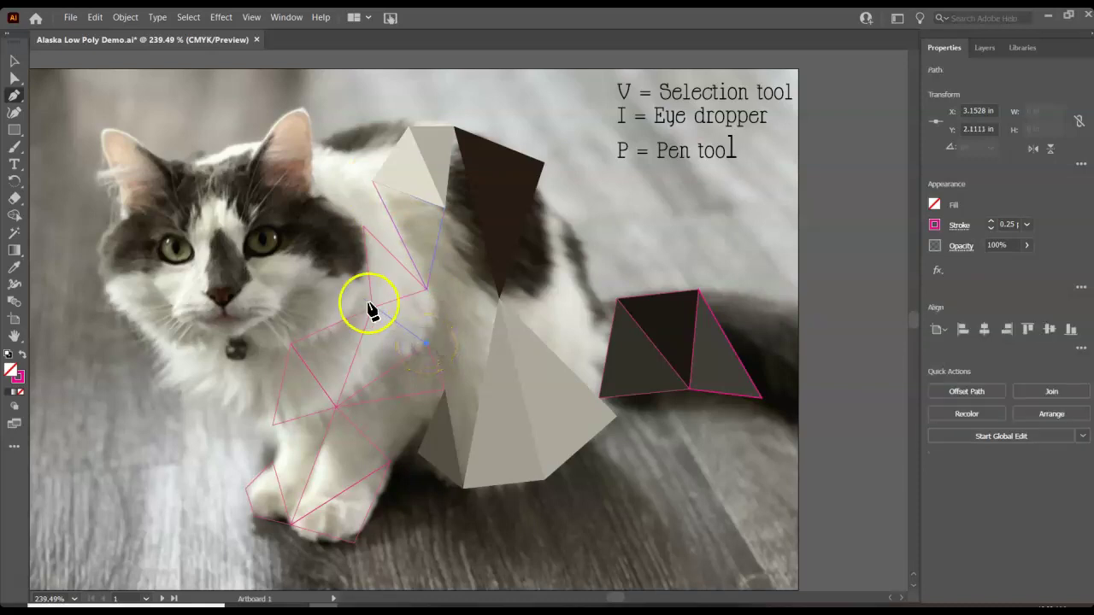
{"action": "left_click", "coordinate": [330, 403]}
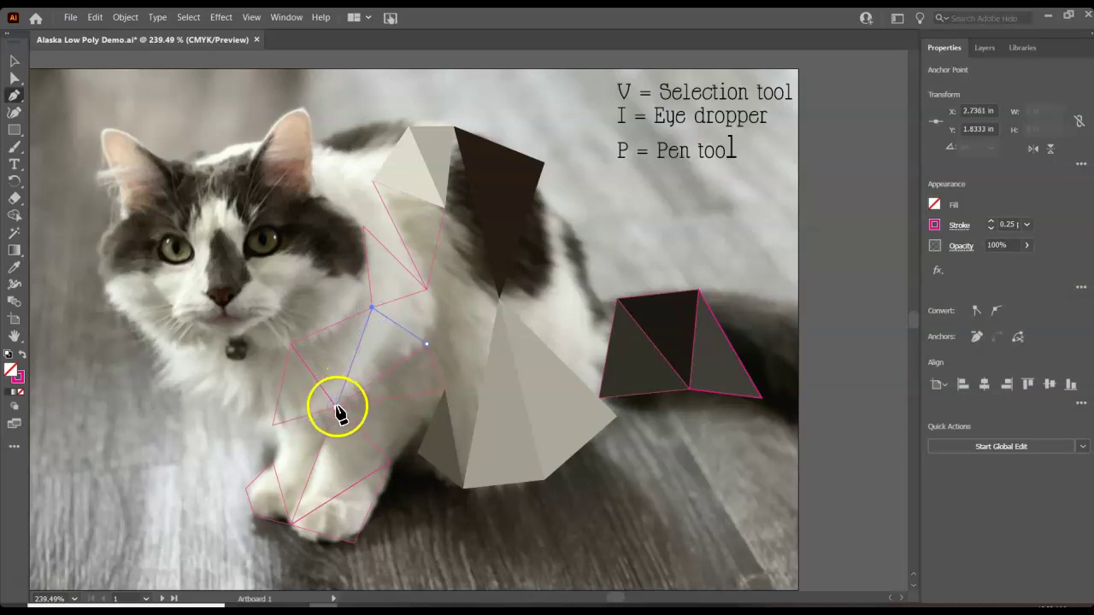
{"action": "left_click", "coordinate": [425, 346]}
- Draw two adjoining outlined triangles over the front leg, sharing the leg-top corner and reaching down to the point between the paws
{"action": "left_click", "coordinate": [336, 408]}
{"action": "left_click", "coordinate": [291, 527]}
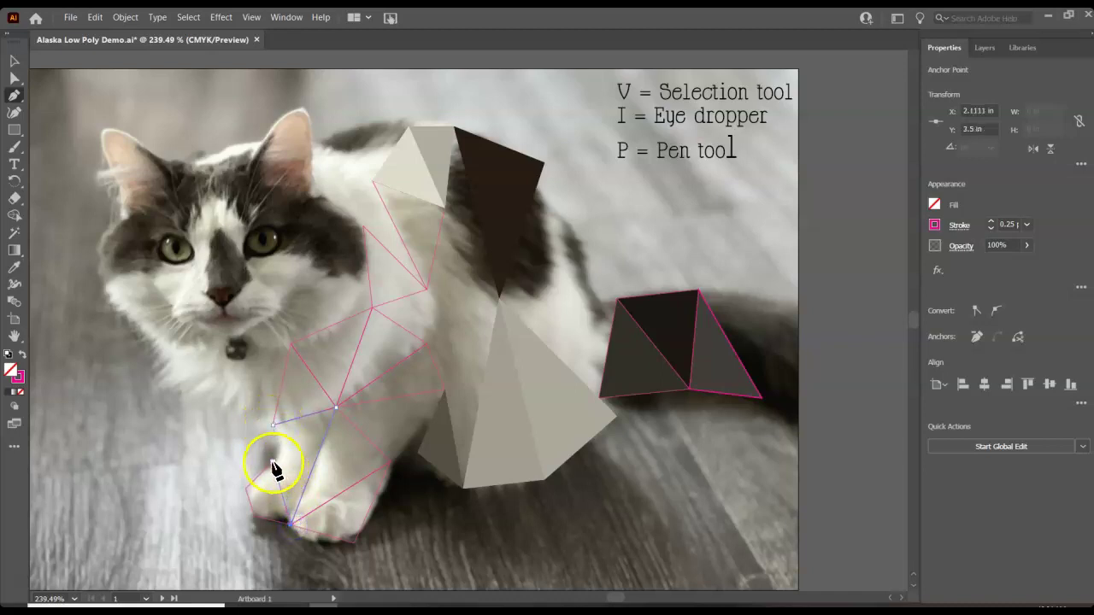
{"action": "left_click", "coordinate": [272, 462]}
{"action": "left_click", "coordinate": [335, 410]}
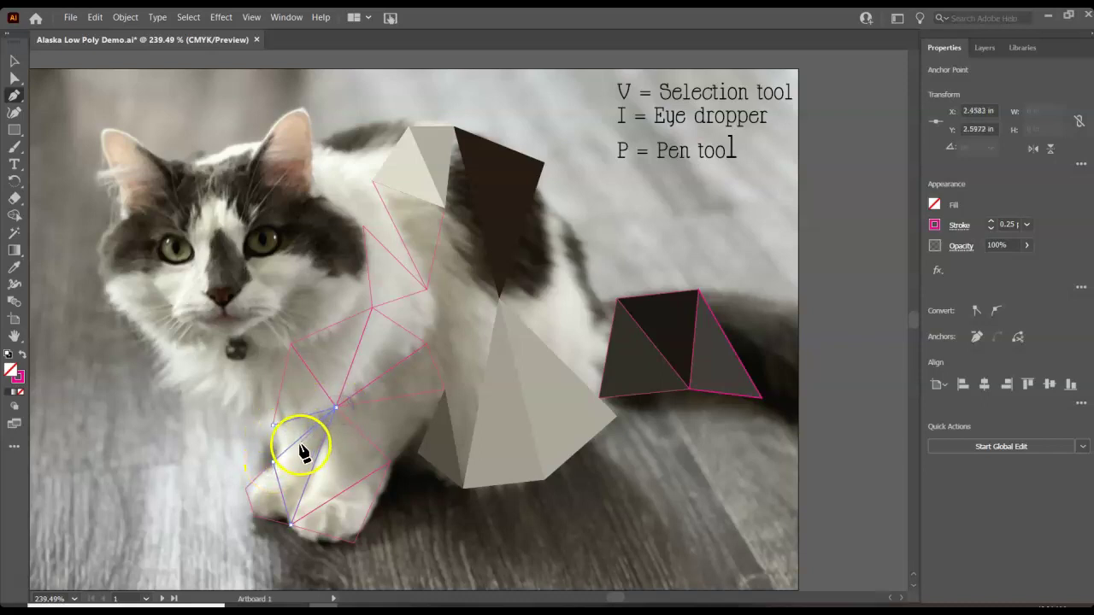
{"action": "left_click", "coordinate": [272, 461]}
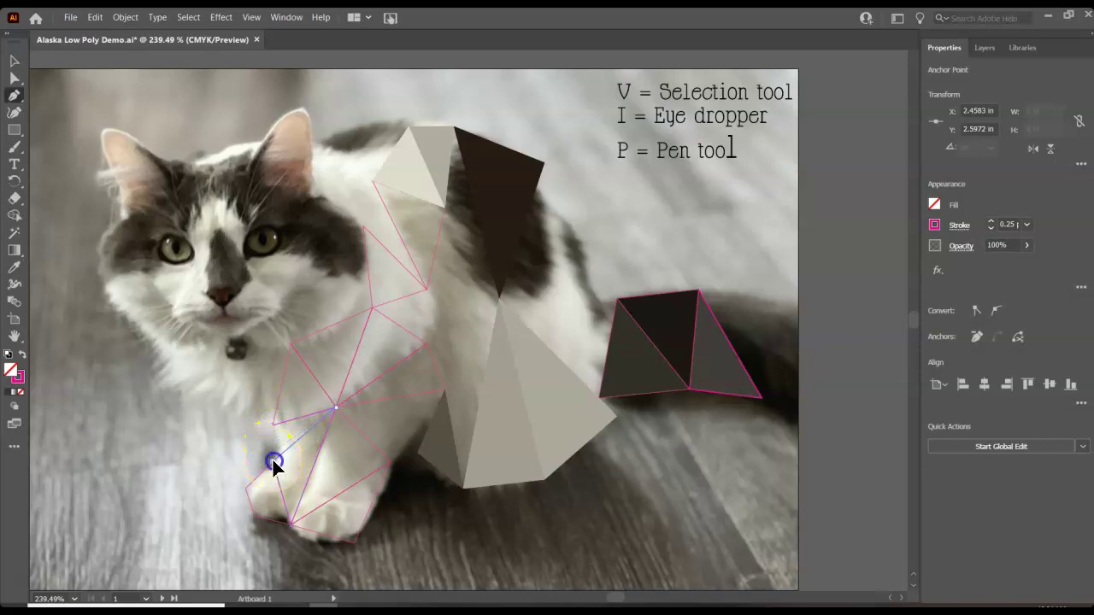
{"action": "left_click", "coordinate": [272, 422]}
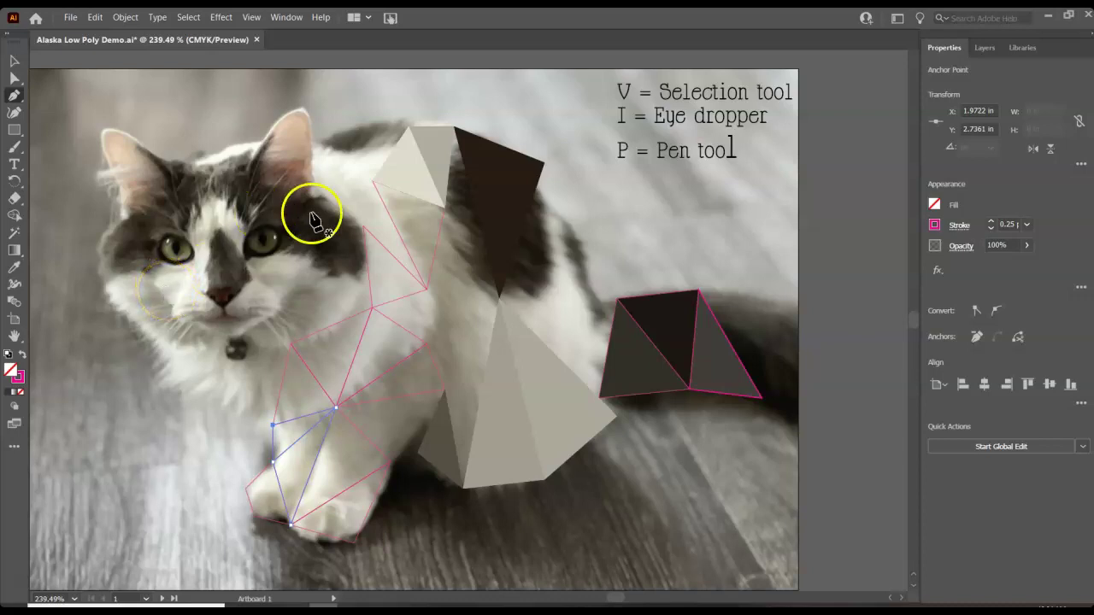
- Hide the Polygons layer and remove the stray triangle outlines drawn on the Photo of Alaska layer
{"action": "left_click", "coordinate": [991, 47]}
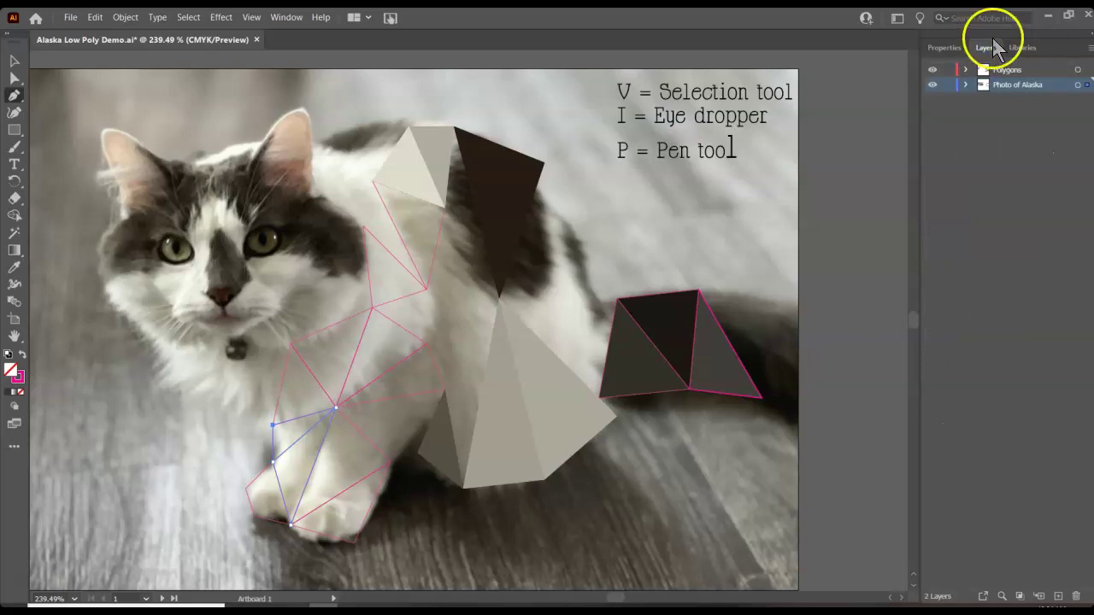
{"action": "left_click", "coordinate": [932, 69]}
{"action": "key", "text": "v"}
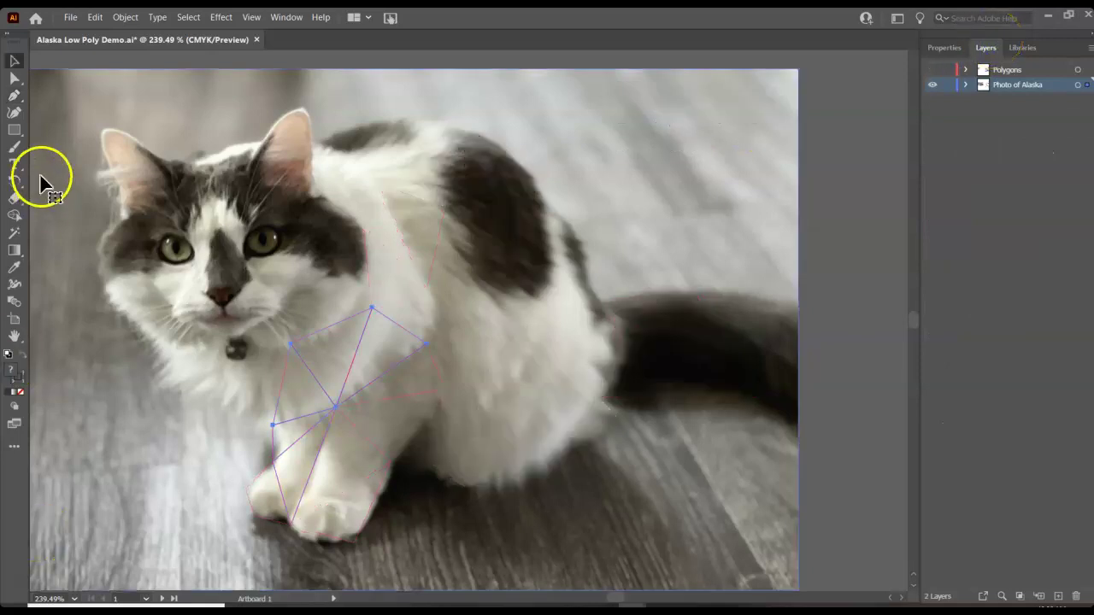
{"action": "left_click_drag", "start_coordinate": [342, 406], "coordinate": [405, 367]}
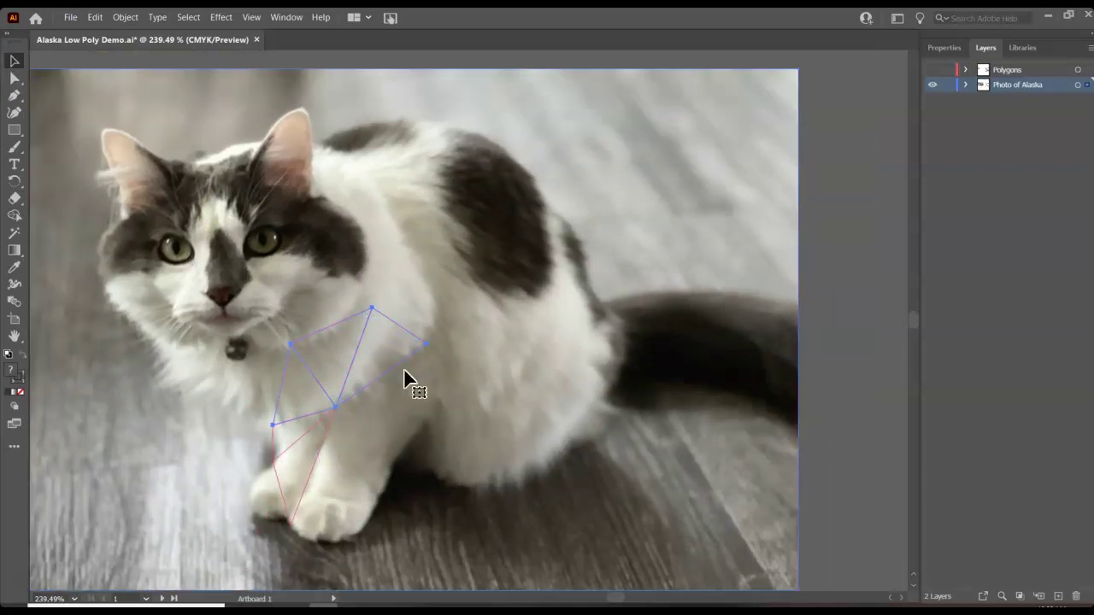
{"action": "key", "text": "ctrl+shift+w"}
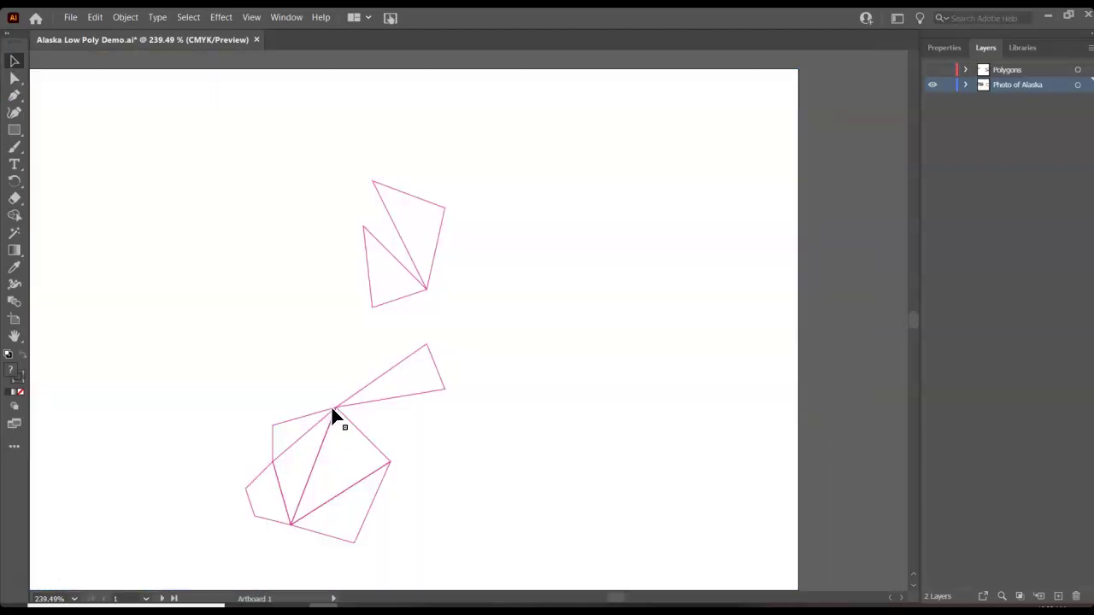
{"action": "key", "text": "ctrl+shift+w"}
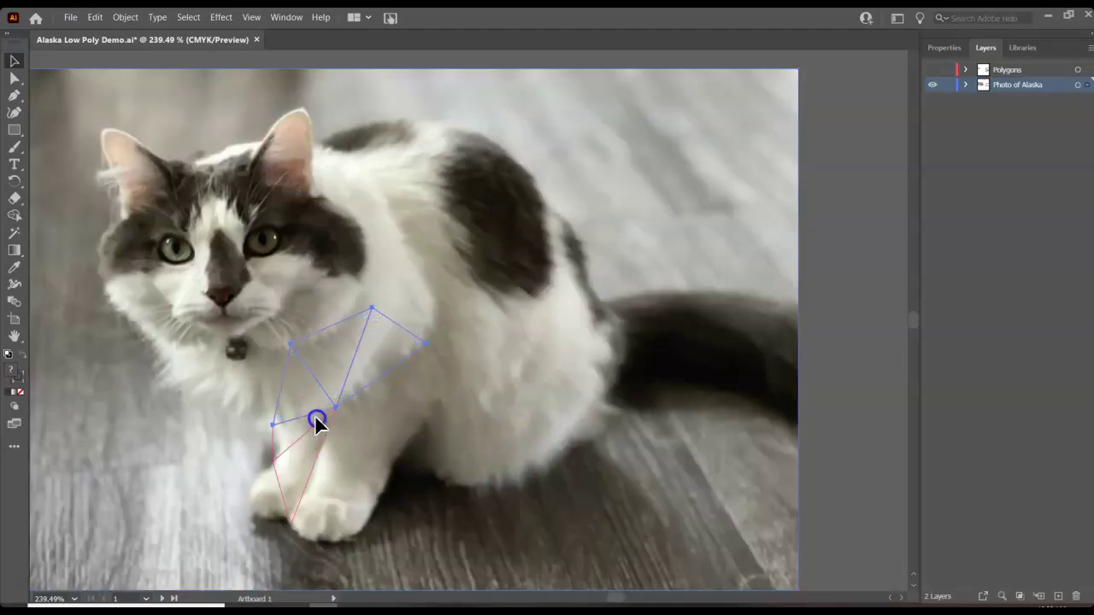
{"action": "left_click_drag", "start_coordinate": [307, 426], "coordinate": [313, 411]}
- Lock the Photo of Alaska layer and make the Polygons layer visible and unlocked for editing
{"action": "left_click", "coordinate": [947, 70]}
{"action": "left_click", "coordinate": [947, 84]}
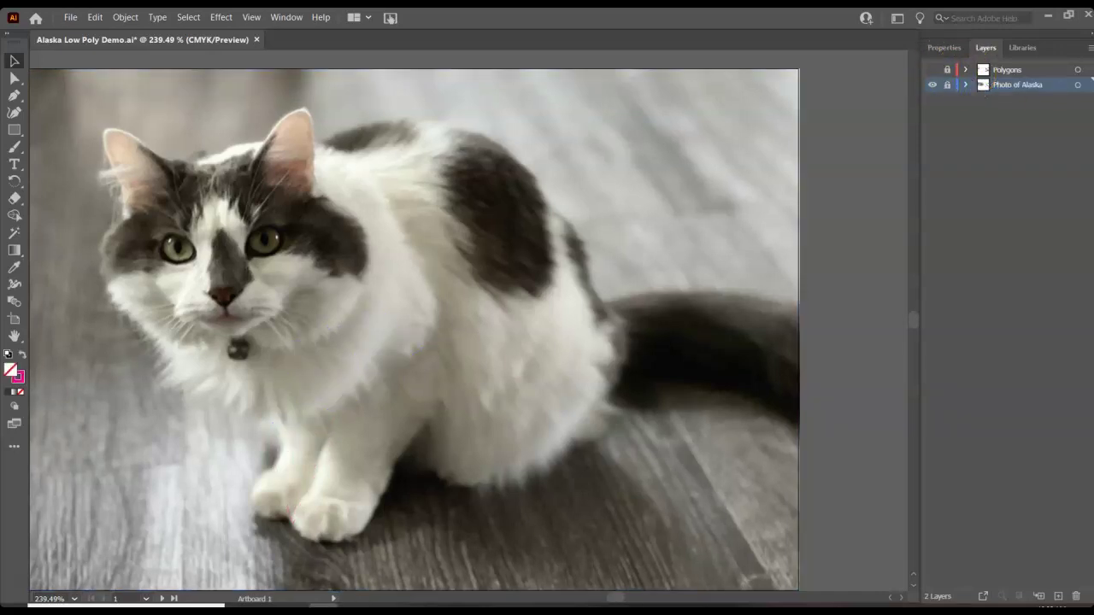
{"action": "left_click", "coordinate": [947, 70]}
{"action": "left_click", "coordinate": [934, 71]}
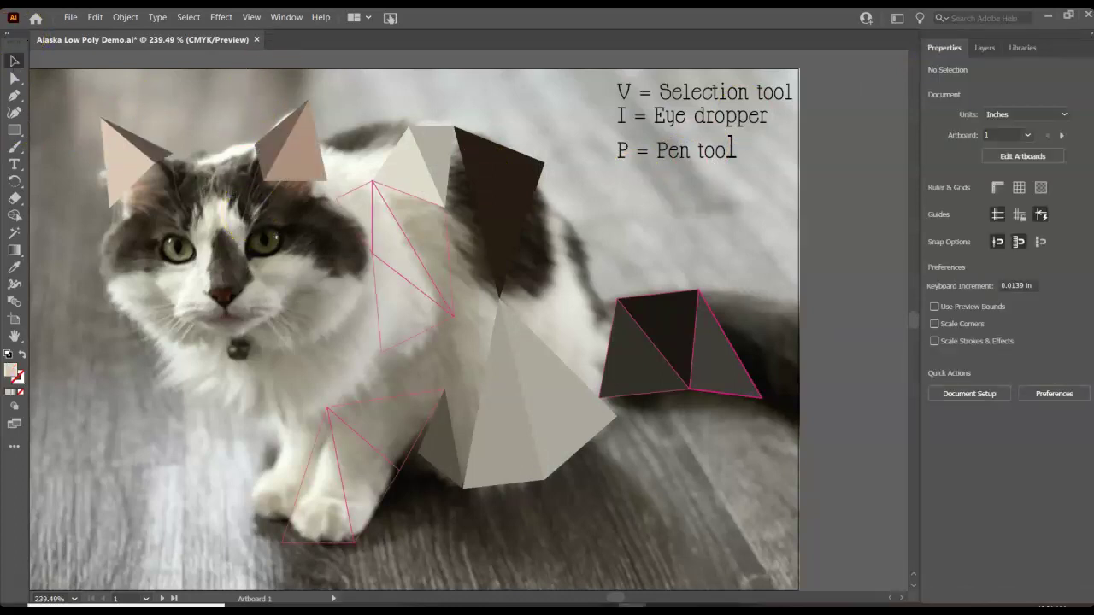
- Shift the two filled triangles of the ear nearer the body slightly upward and deselect them
{"action": "left_click", "coordinate": [287, 149]}
{"action": "left_click", "coordinate": [263, 141]}
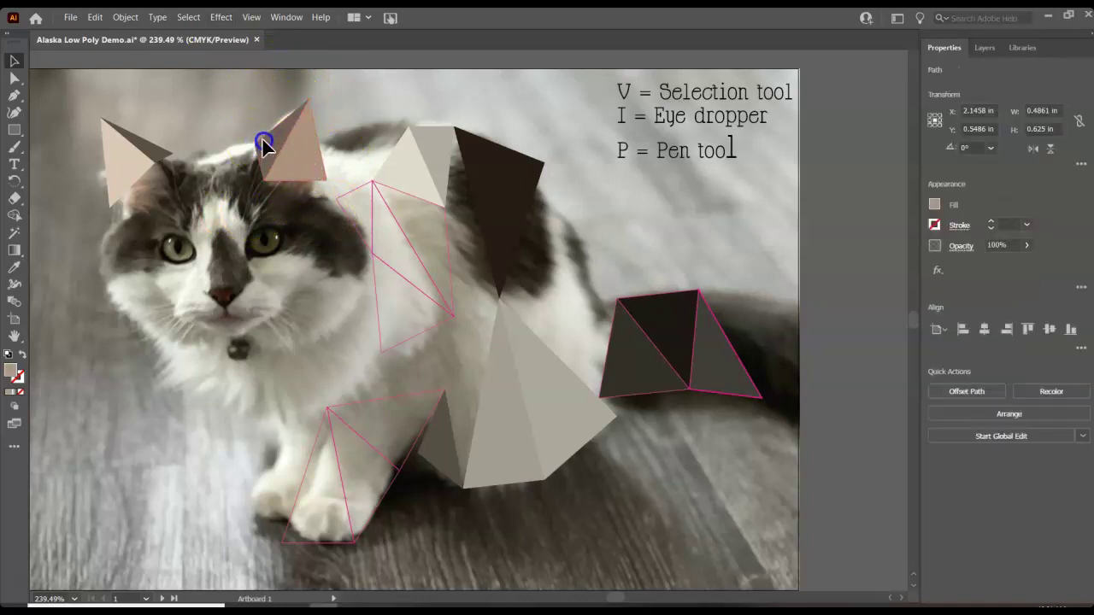
{"action": "left_click_drag", "start_coordinate": [264, 142], "coordinate": [307, 155]}
{"action": "left_click", "coordinate": [228, 104]}
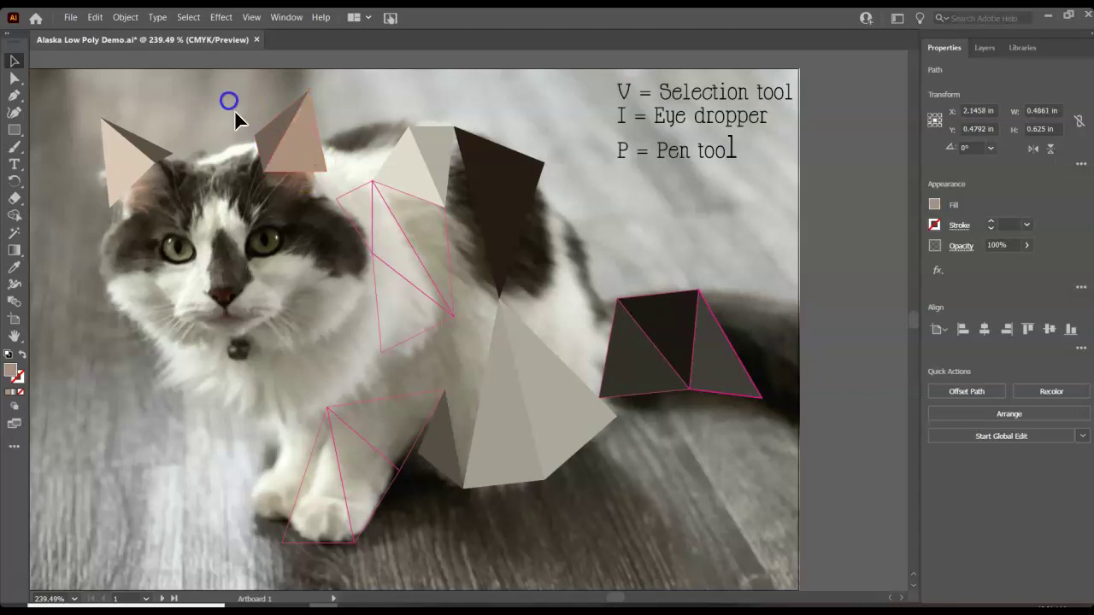
{"action": "left_click", "coordinate": [215, 74]}
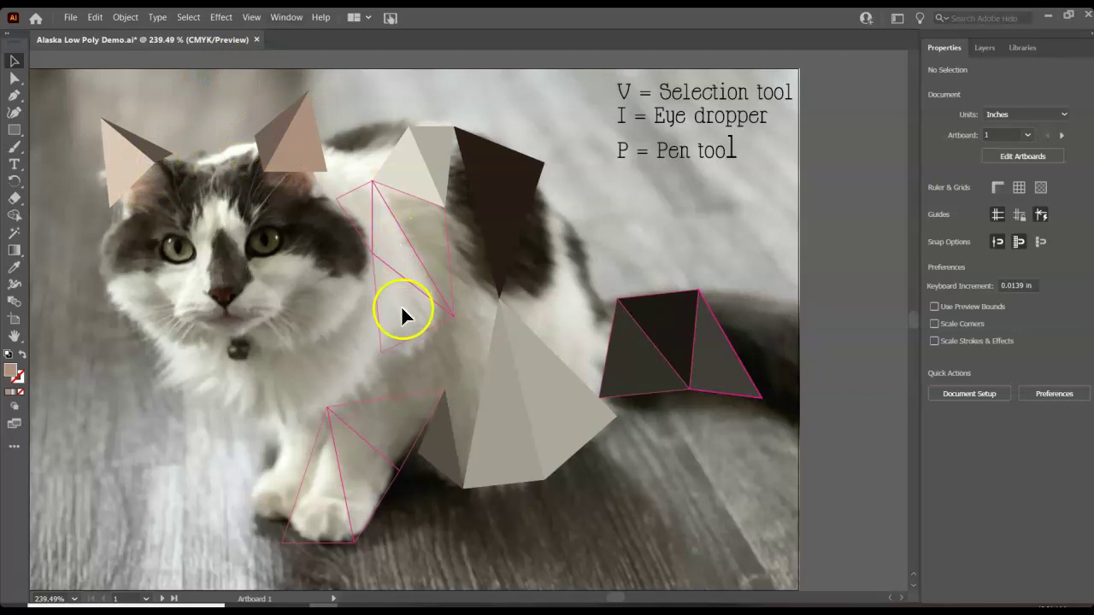
{"action": "left_click", "coordinate": [390, 276]}
{"action": "double_click", "coordinate": [374, 282]}
{"action": "left_click", "coordinate": [39, 59]}
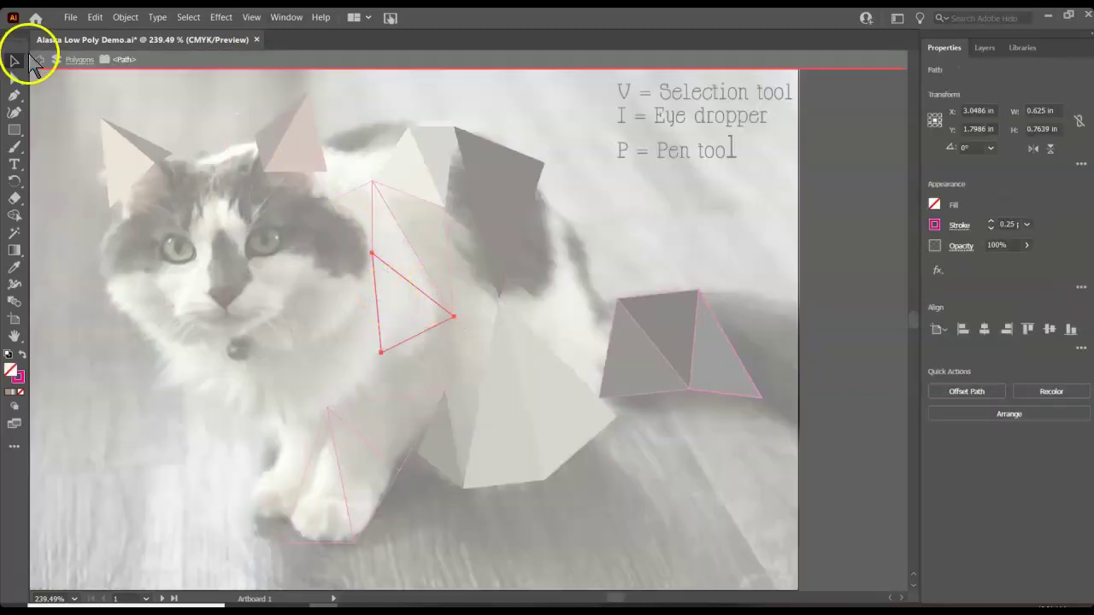
{"action": "left_click", "coordinate": [39, 63]}
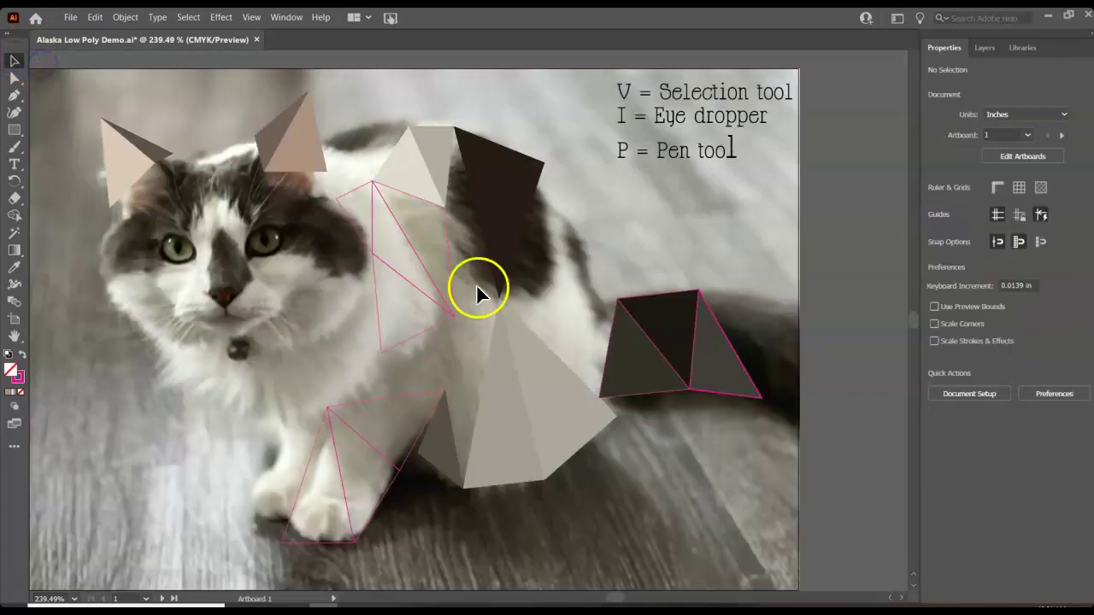
- Fill the outlined triangle directly beneath the light beige shoulder triangle with the greyish beige fur colour sampled inside it
{"action": "left_click", "coordinate": [395, 222]}
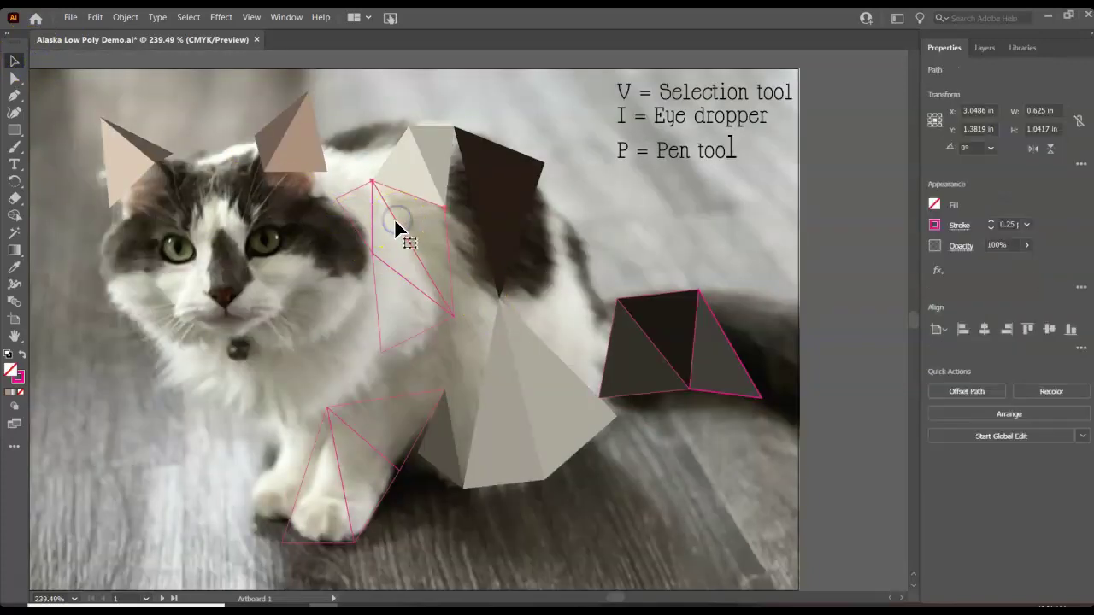
{"action": "key", "text": "i"}
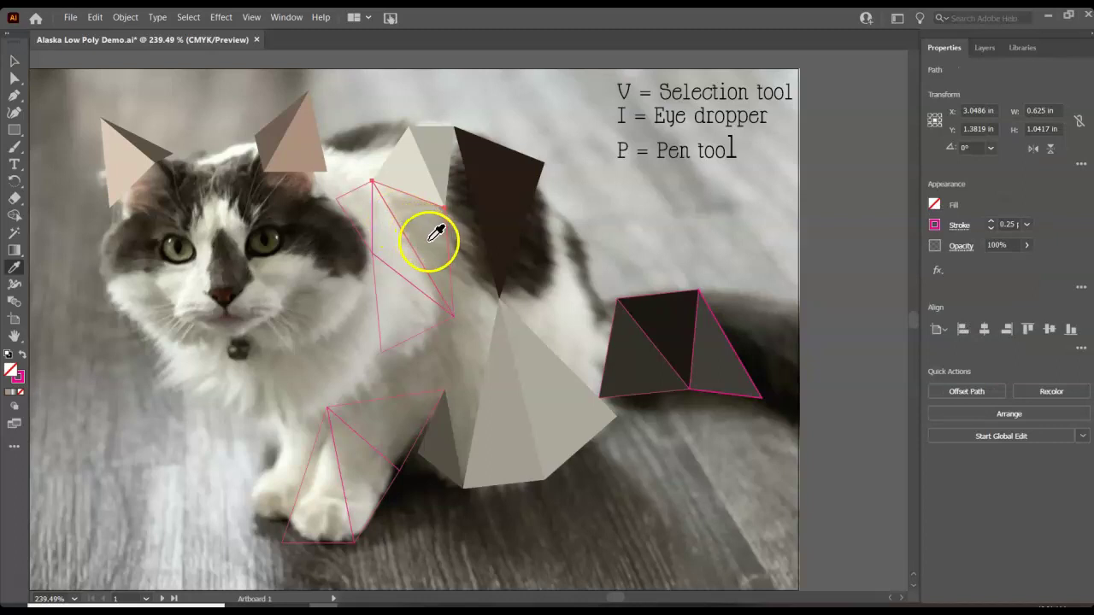
{"action": "left_click", "coordinate": [433, 236]}
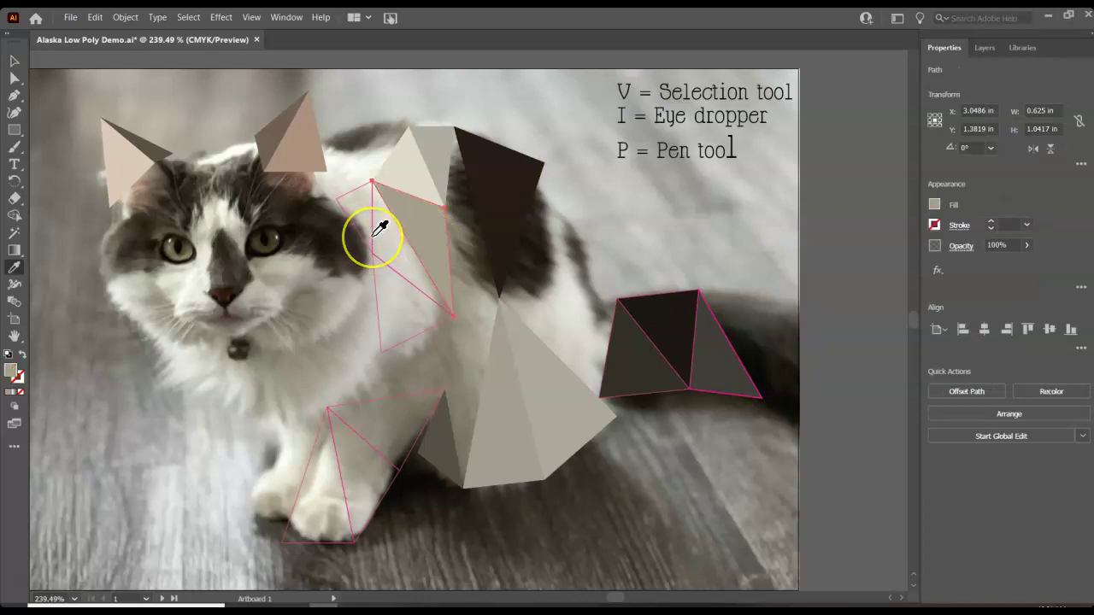
{"action": "key", "text": "v"}
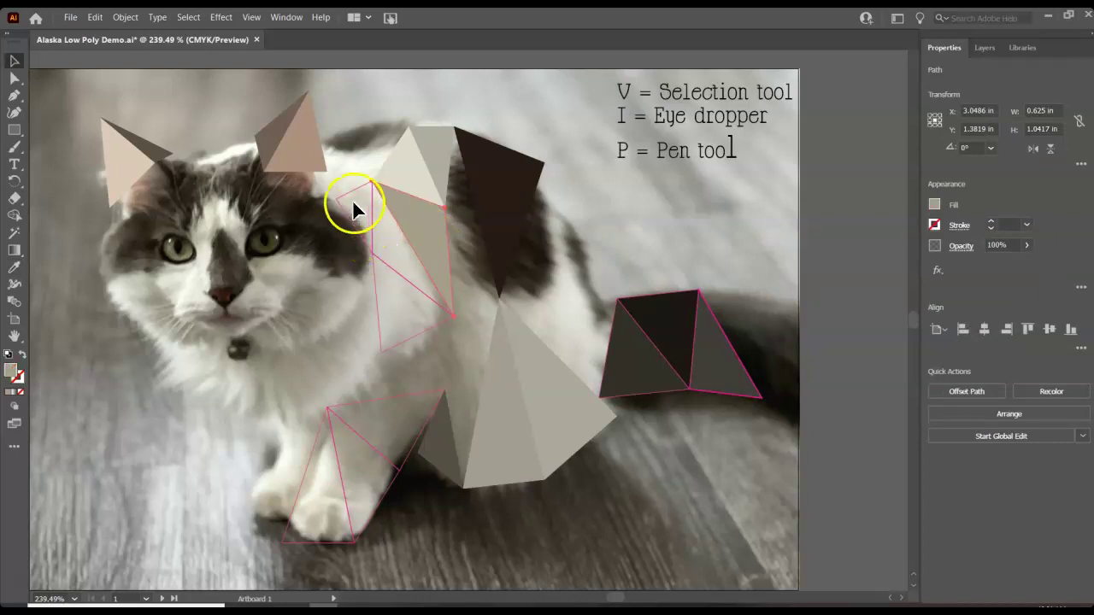
{"action": "left_click", "coordinate": [374, 227]}
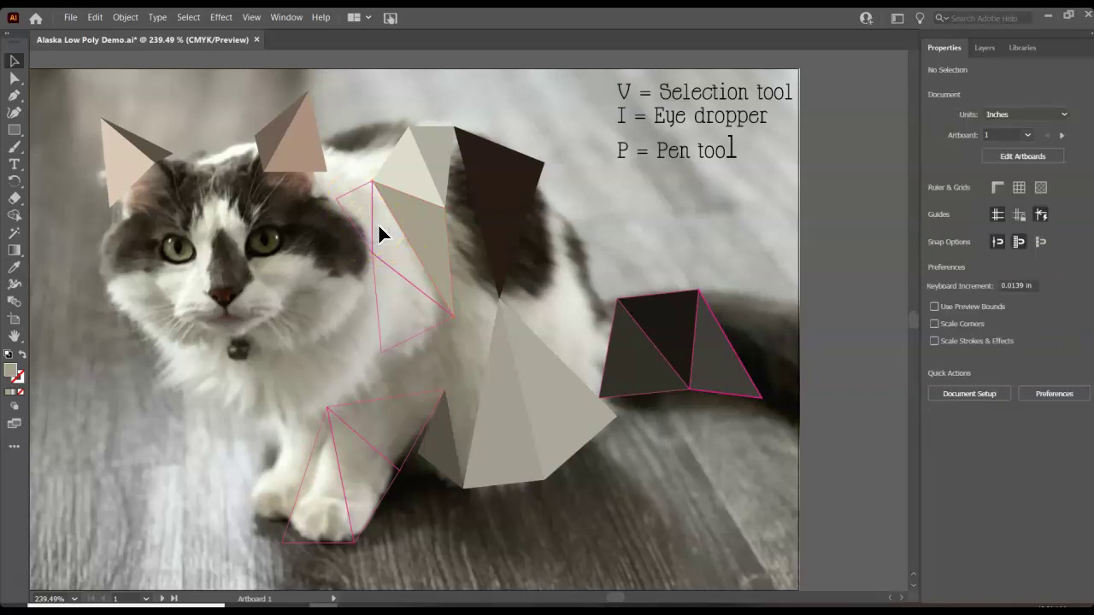
{"action": "key", "text": "i"}
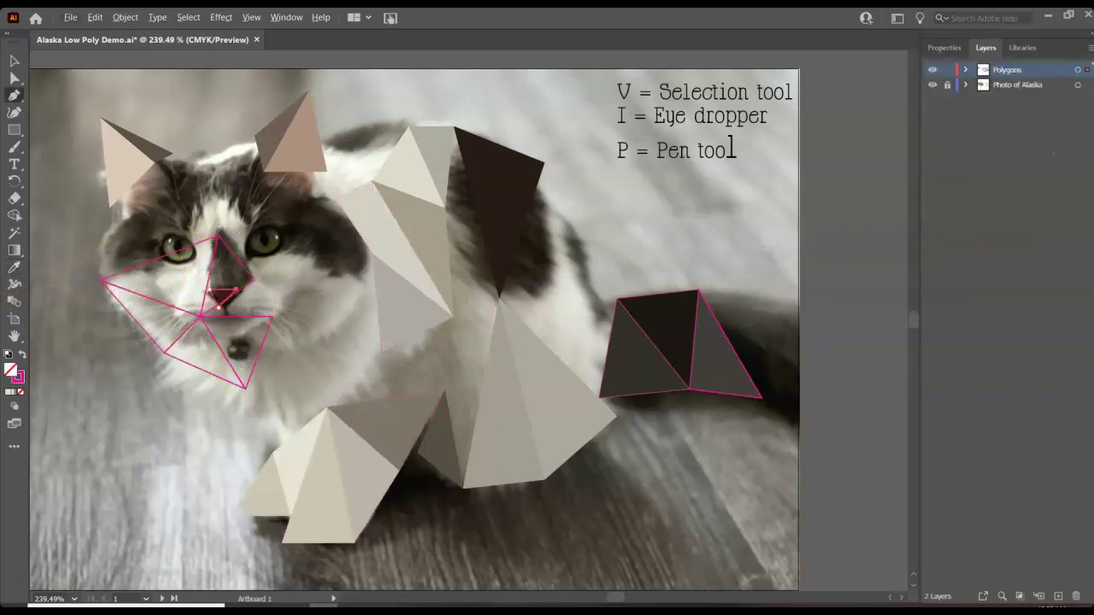
- Hide the Photo of Alaska layer and take the small outlined nose triangle out of the face mesh
{"action": "left_click", "coordinate": [15, 60]}
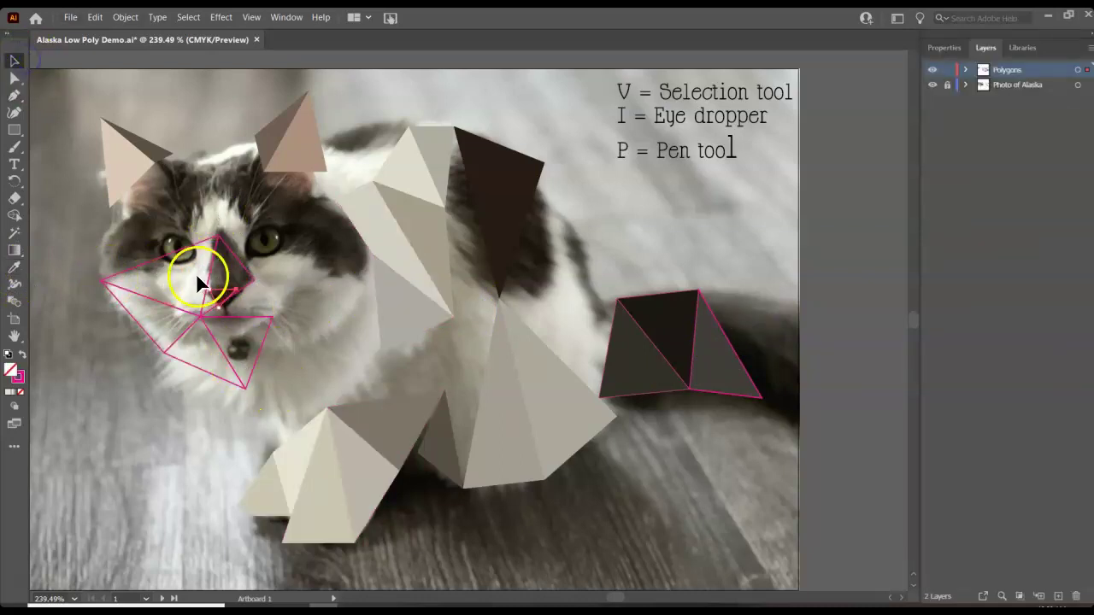
{"action": "left_click", "coordinate": [225, 294]}
{"action": "left_click", "coordinate": [273, 294]}
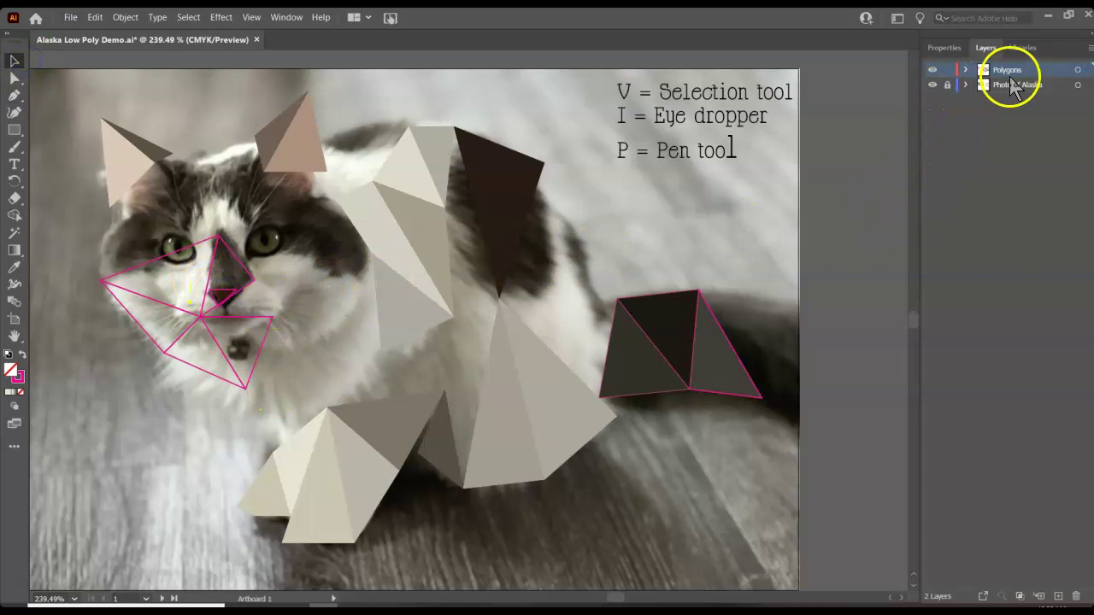
{"action": "left_click", "coordinate": [932, 85]}
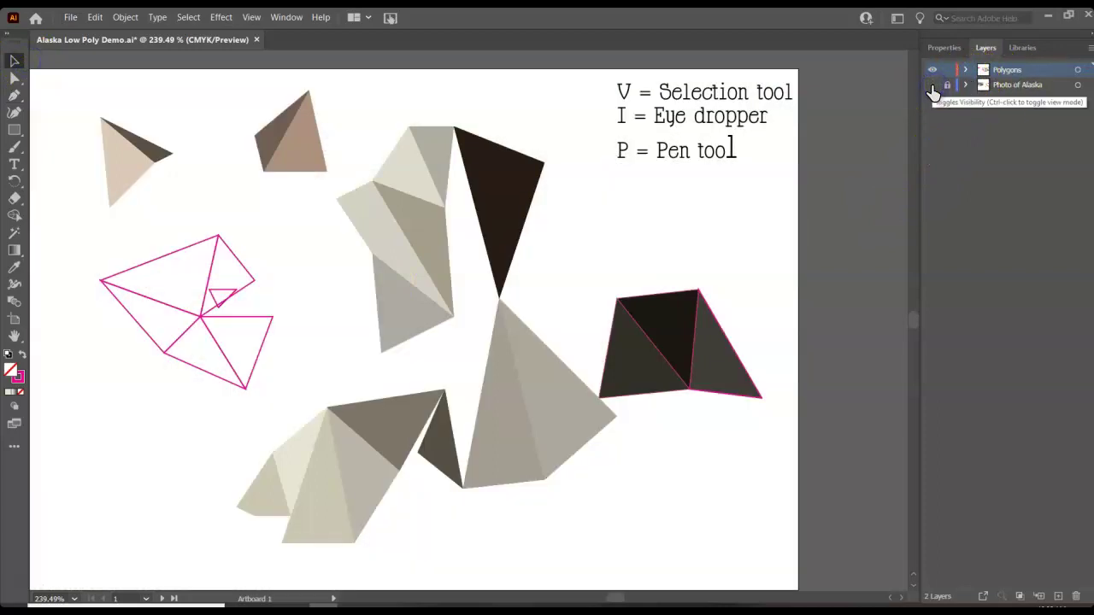
{"action": "left_click", "coordinate": [191, 204]}
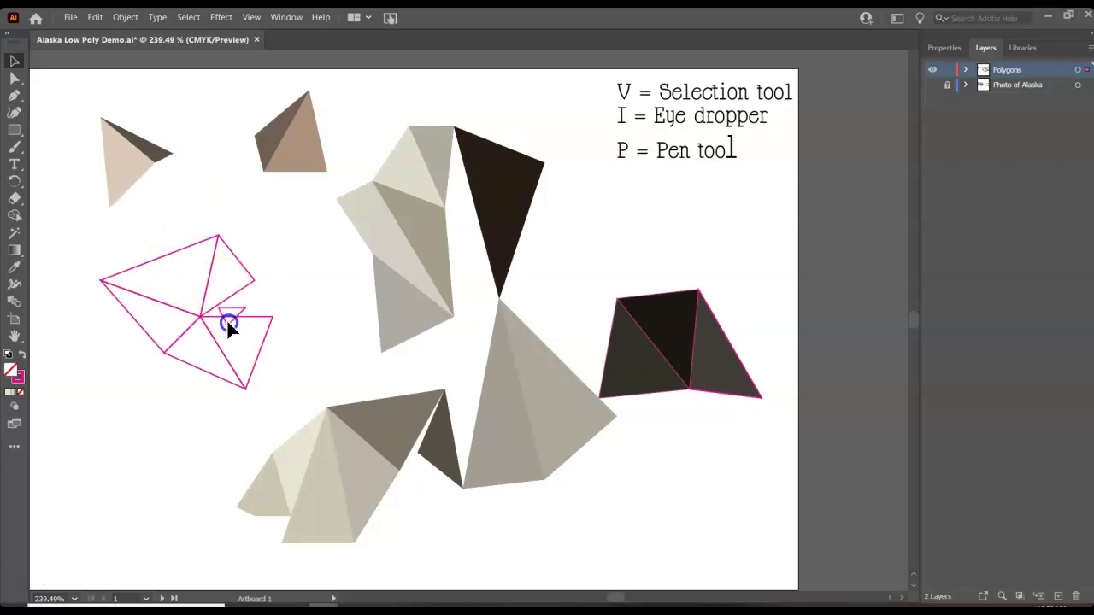
{"action": "left_click_drag", "start_coordinate": [228, 322], "coordinate": [235, 315]}
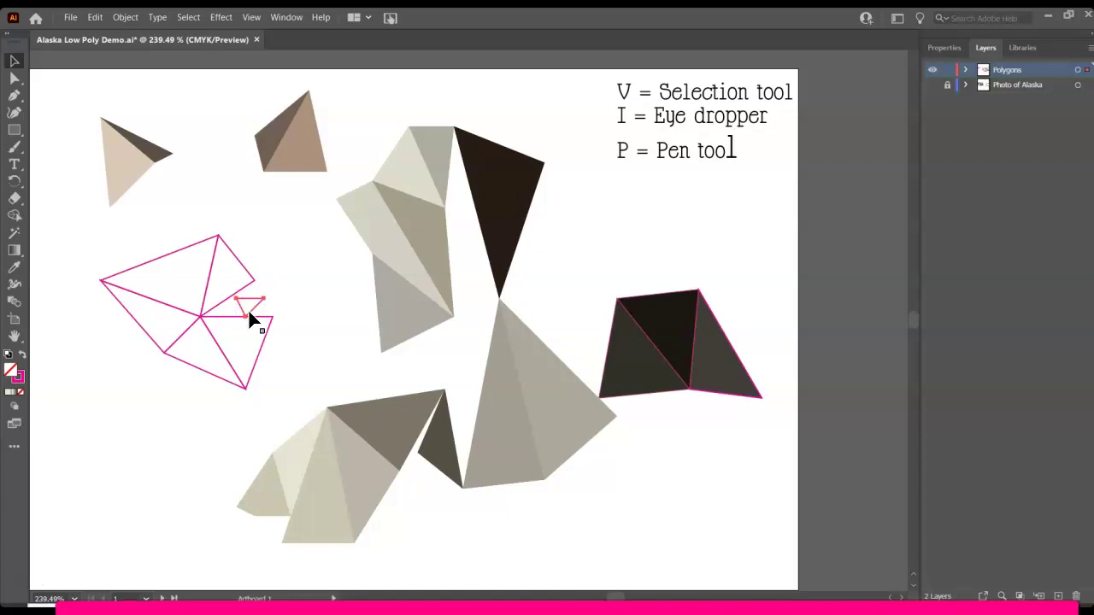
{"action": "left_click", "coordinate": [948, 48]}
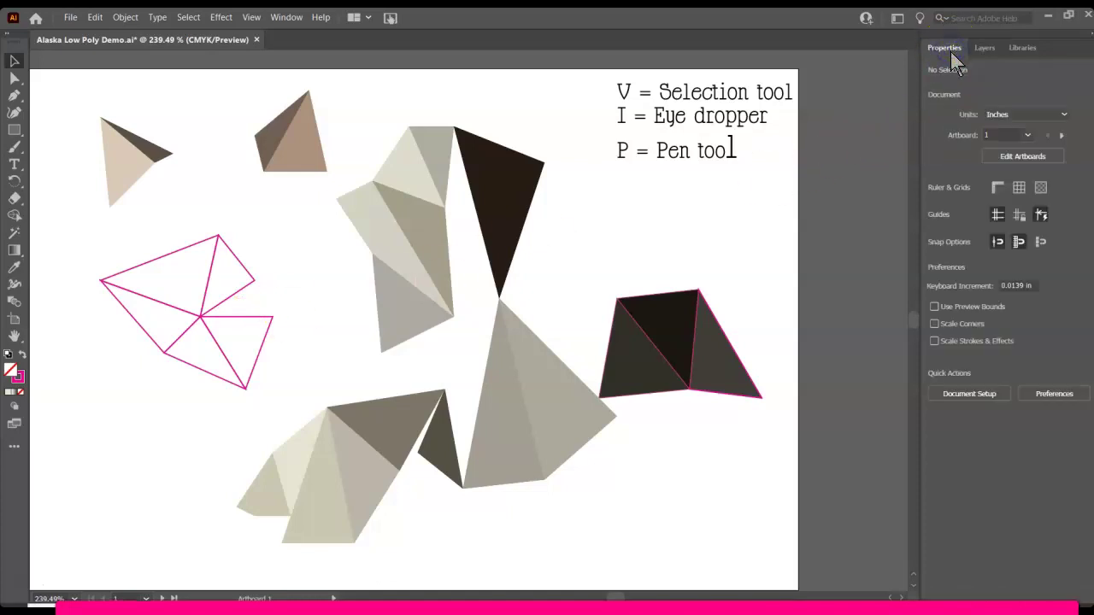
- Show the Photo of Alaska layer again and remove the outlined triangle along the bridge of the nose
{"action": "left_click", "coordinate": [987, 48]}
{"action": "left_click", "coordinate": [928, 87]}
{"action": "left_click_drag", "start_coordinate": [210, 314], "coordinate": [235, 303]}
{"action": "left_click", "coordinate": [237, 293]}
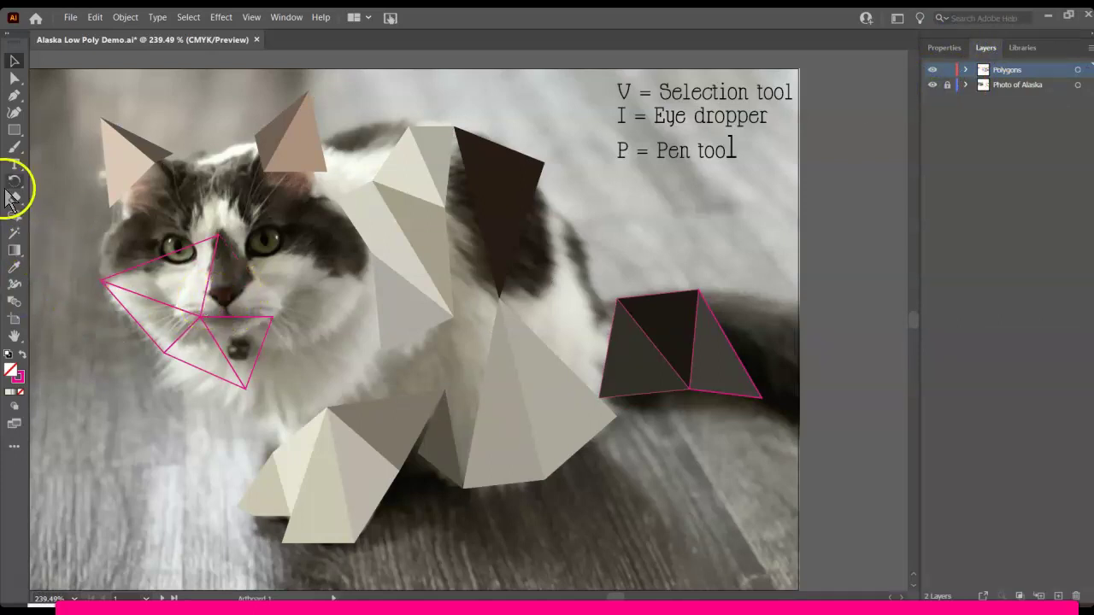
{"action": "left_click", "coordinate": [14, 94]}
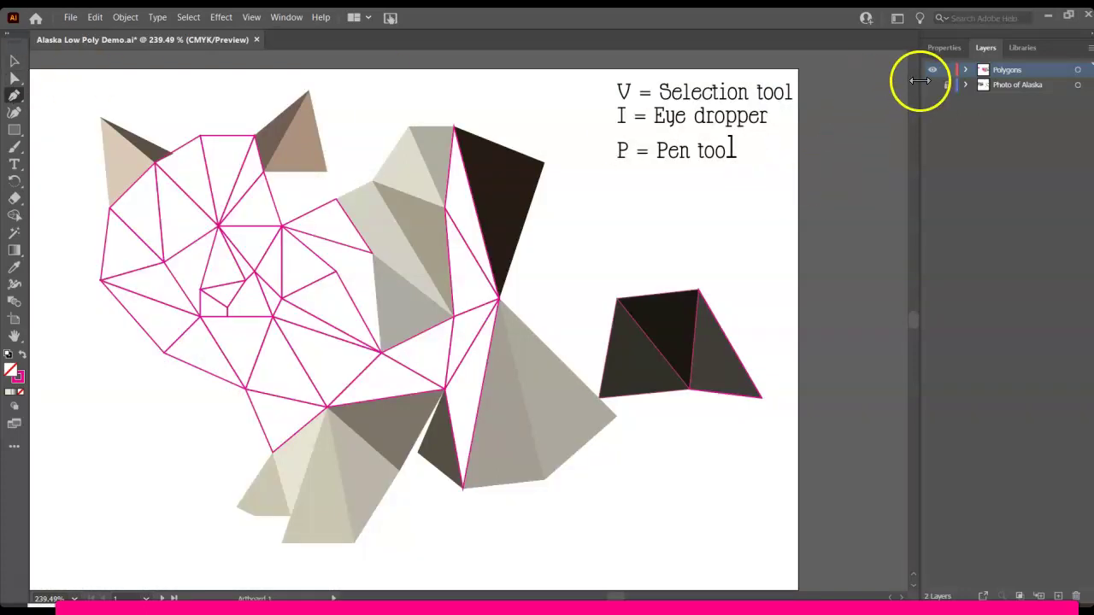
- Toggle the Photo of Alaska and Polygons layers to compare the outlined face and body mesh with the photo
{"action": "left_click", "coordinate": [933, 87]}
{"action": "left_click", "coordinate": [934, 86]}
{"action": "left_click", "coordinate": [933, 86]}
{"action": "left_click", "coordinate": [933, 70]}
{"action": "left_click", "coordinate": [933, 70]}
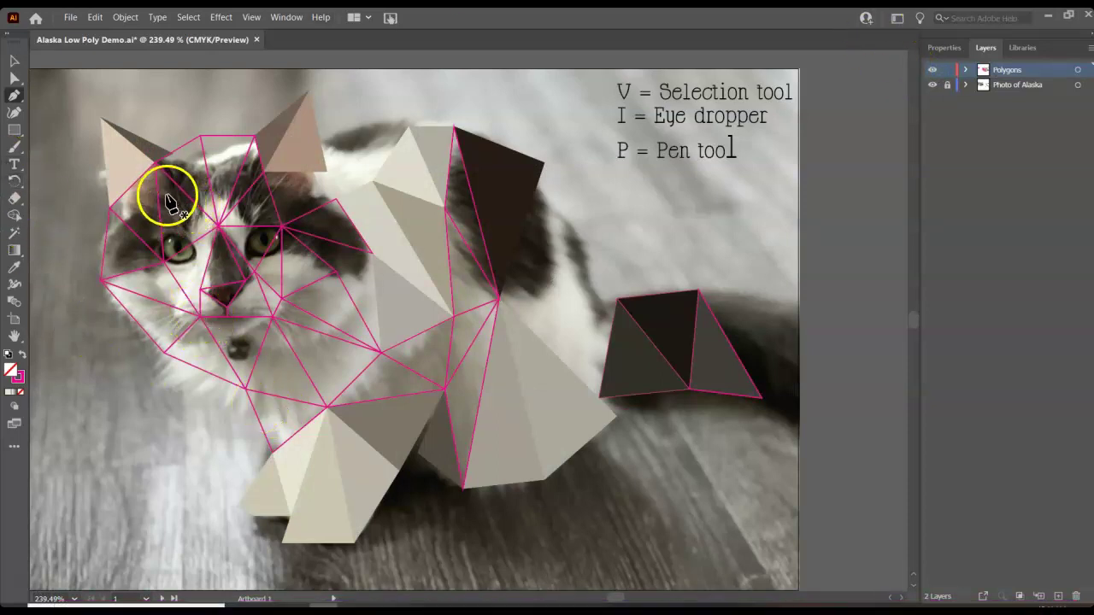
- Fill the outlined forehead triangle between the pale ear and the eye below it with dark fur colour sampled inside it
{"action": "key", "text": "v"}
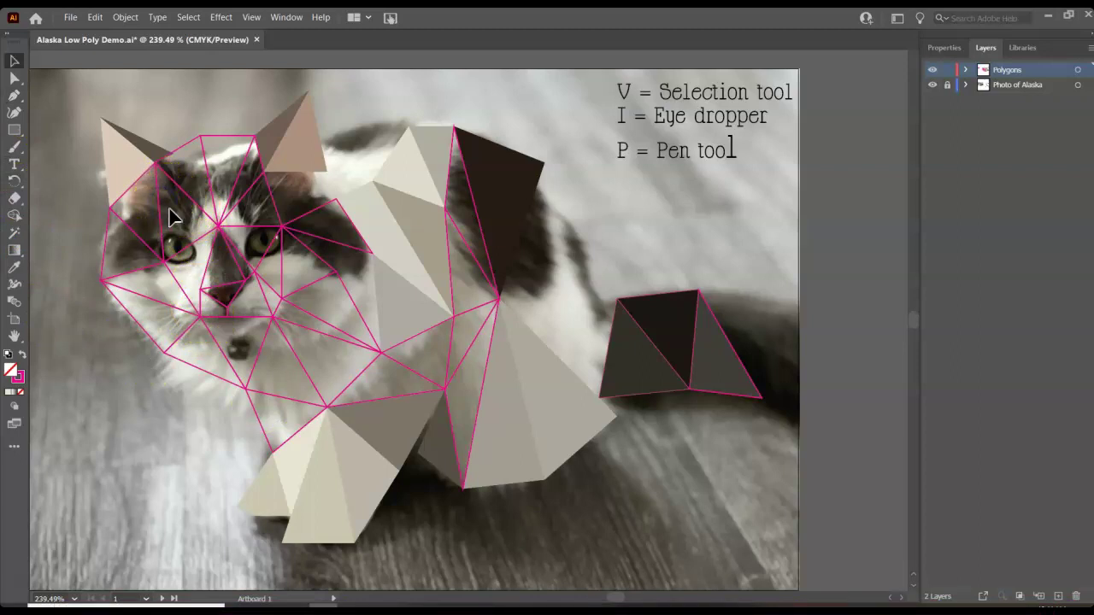
{"action": "key", "text": "i"}
{"action": "left_click", "coordinate": [172, 208]}
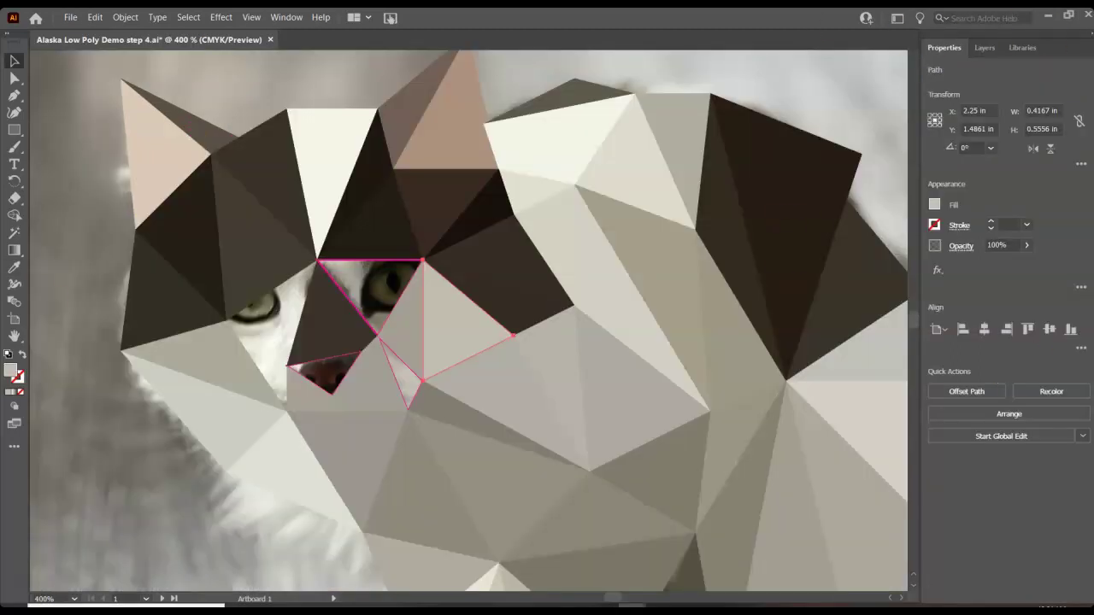
- Toggle the Photo of Alaska and Polygons layers to examine the mesh around the eye, nose and cheek for unfilled gaps
{"action": "left_click", "coordinate": [985, 49]}
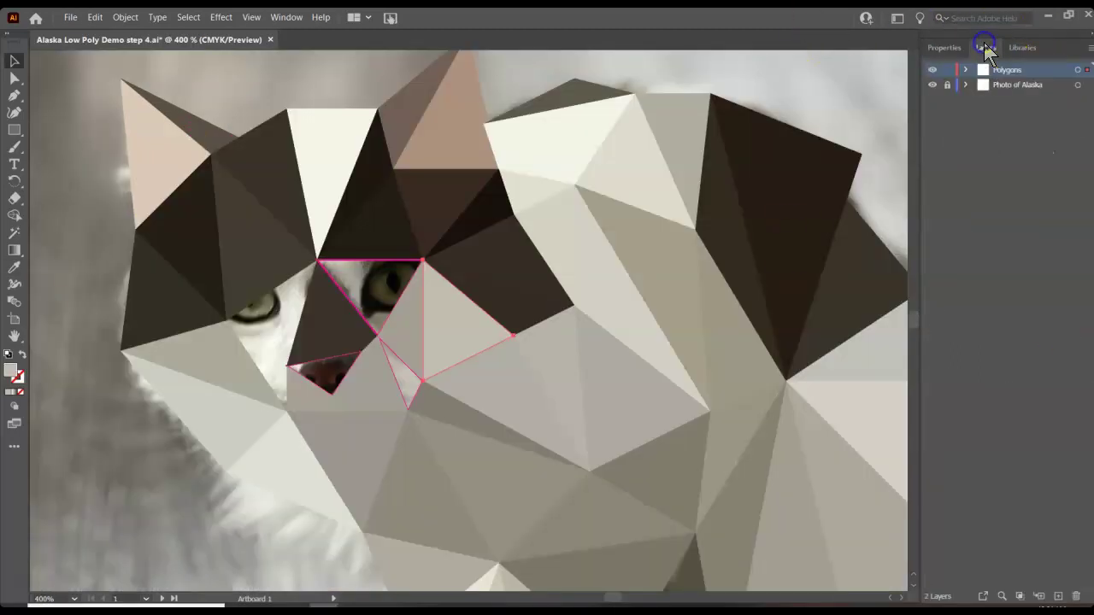
{"action": "left_click", "coordinate": [933, 84]}
{"action": "left_click", "coordinate": [367, 271]}
{"action": "left_click", "coordinate": [434, 410], "text": "shift"}
{"action": "left_click", "coordinate": [391, 354], "text": "shift"}
{"action": "left_click", "coordinate": [387, 345], "text": "shift"}
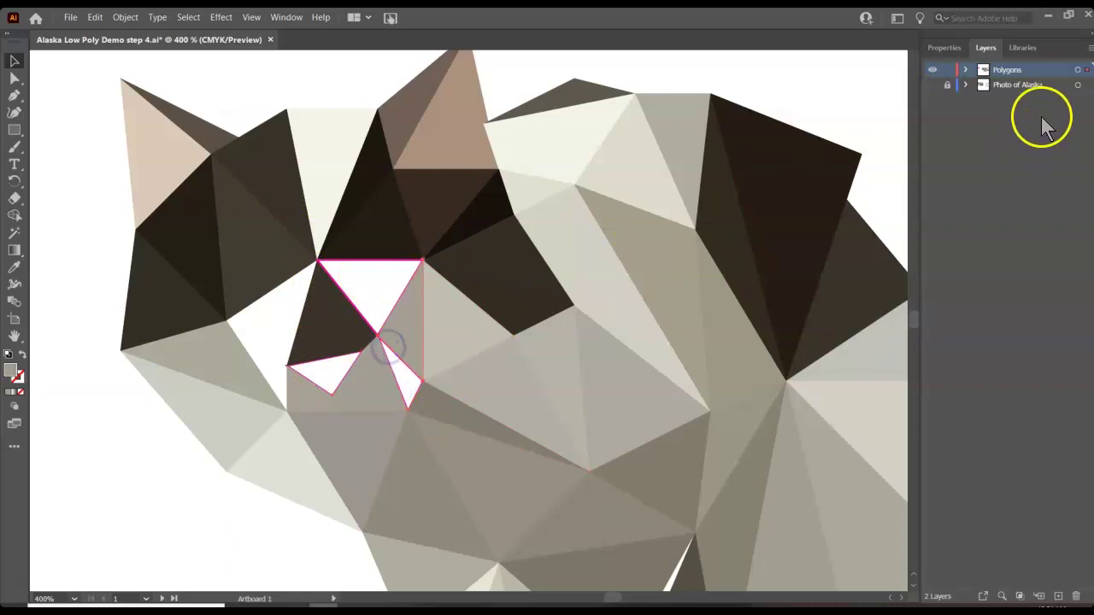
{"action": "left_click", "coordinate": [933, 70]}
{"action": "left_click", "coordinate": [932, 70]}
{"action": "left_click", "coordinate": [291, 370]}
{"action": "left_click", "coordinate": [342, 379]}
{"action": "left_click", "coordinate": [359, 289]}
{"action": "left_click", "coordinate": [401, 366]}
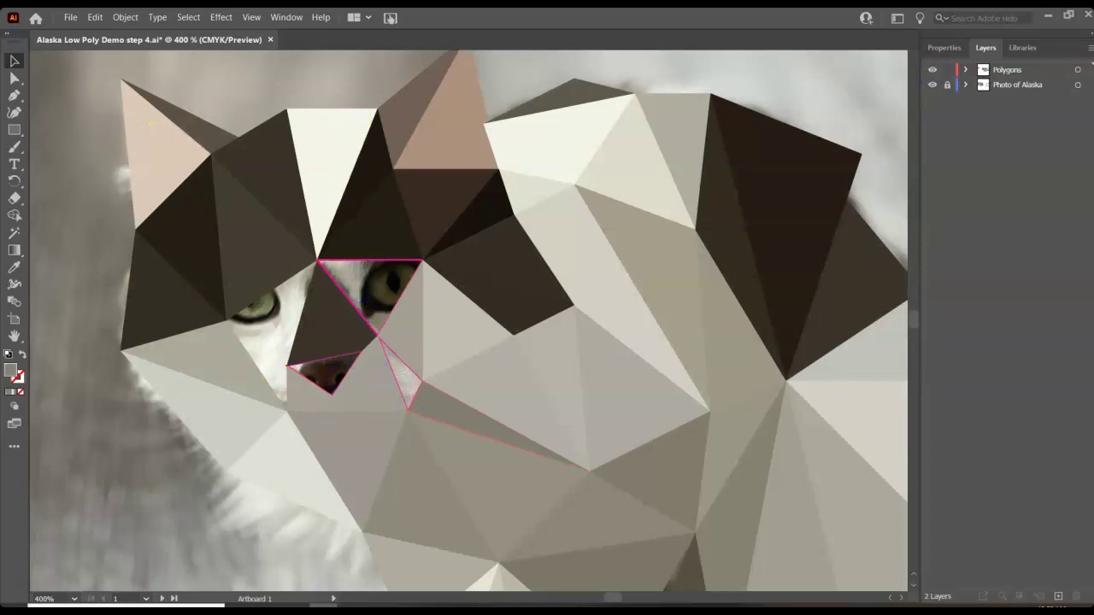
- Draw a closed, grey-brown filled Pen triangle over the nose, directly beneath the dark nose-bridge shape
{"action": "left_click", "coordinate": [14, 95]}
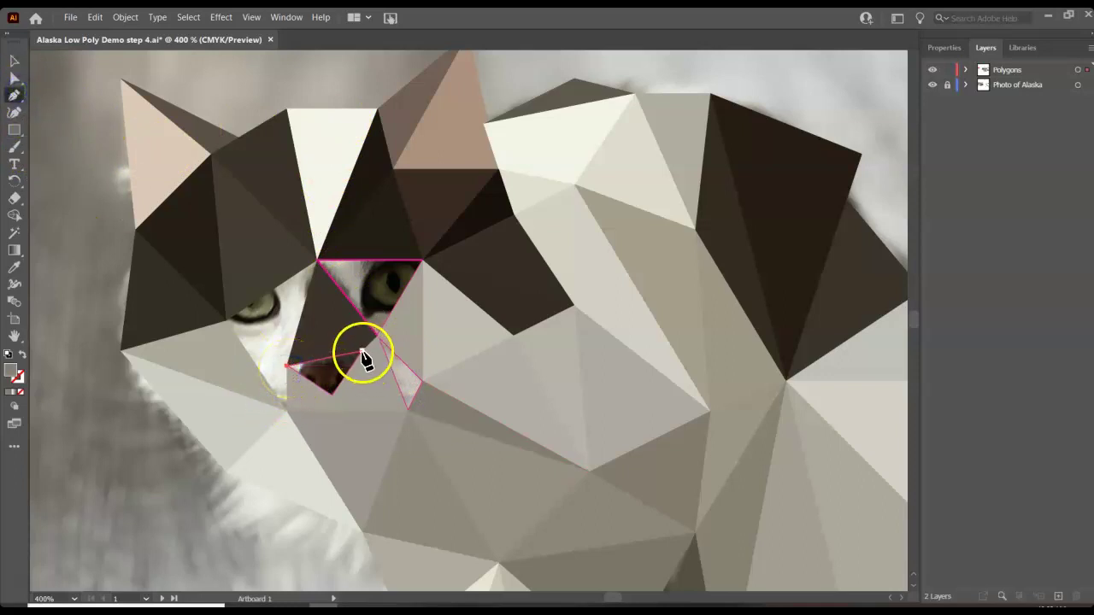
{"action": "left_click", "coordinate": [333, 394]}
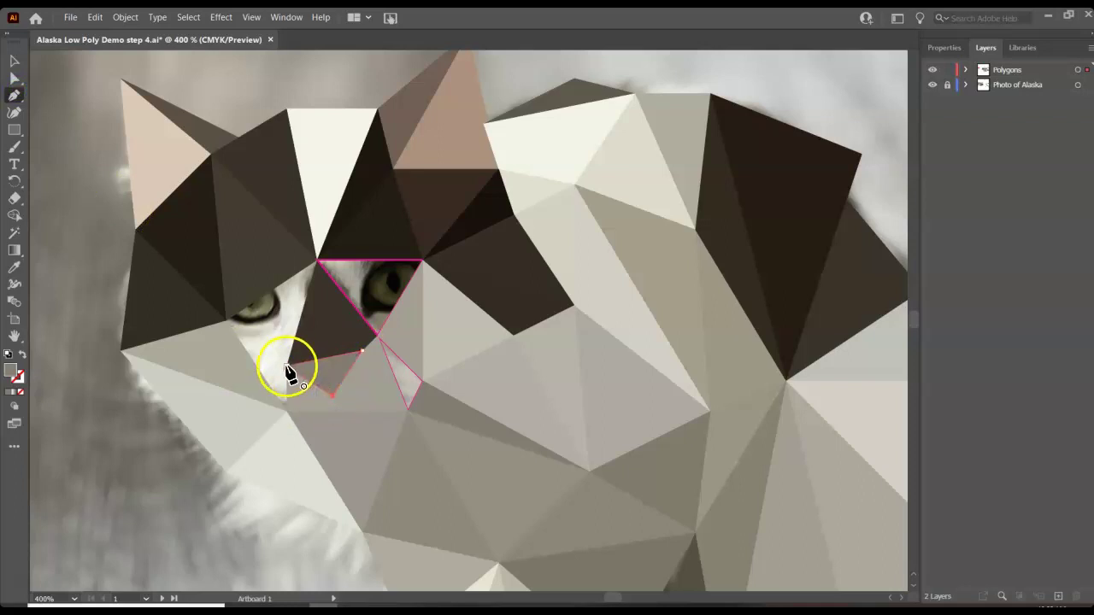
{"action": "left_click", "coordinate": [286, 367]}
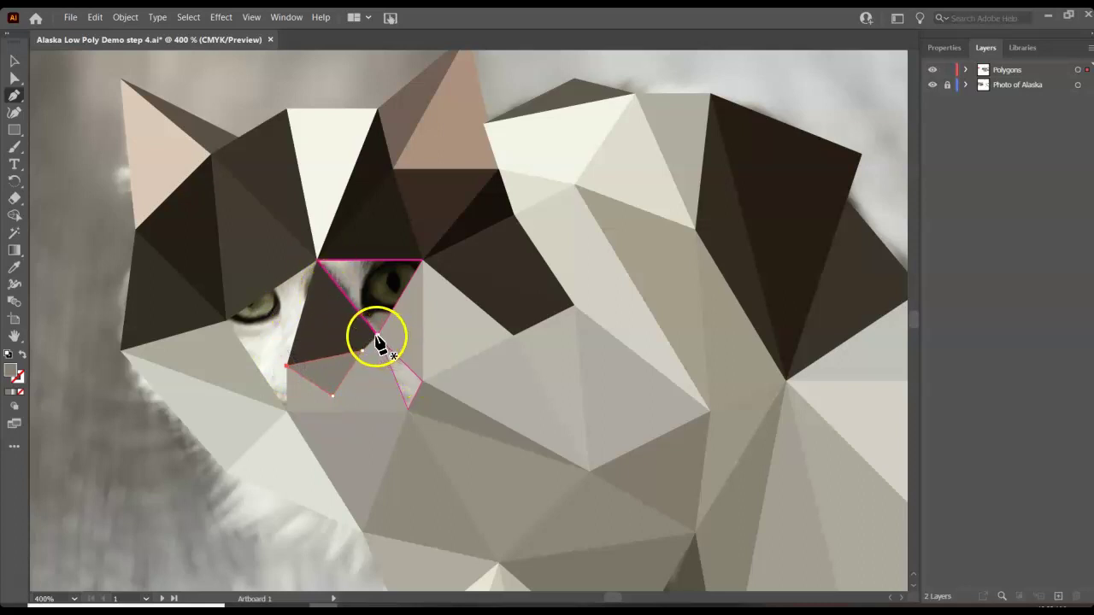
- Draw a closed Pen triangle over the narrow cheek gap beside the nose, adjoining the point beneath the uncovered eye
{"action": "left_click_drag", "start_coordinate": [408, 364], "coordinate": [422, 382]}
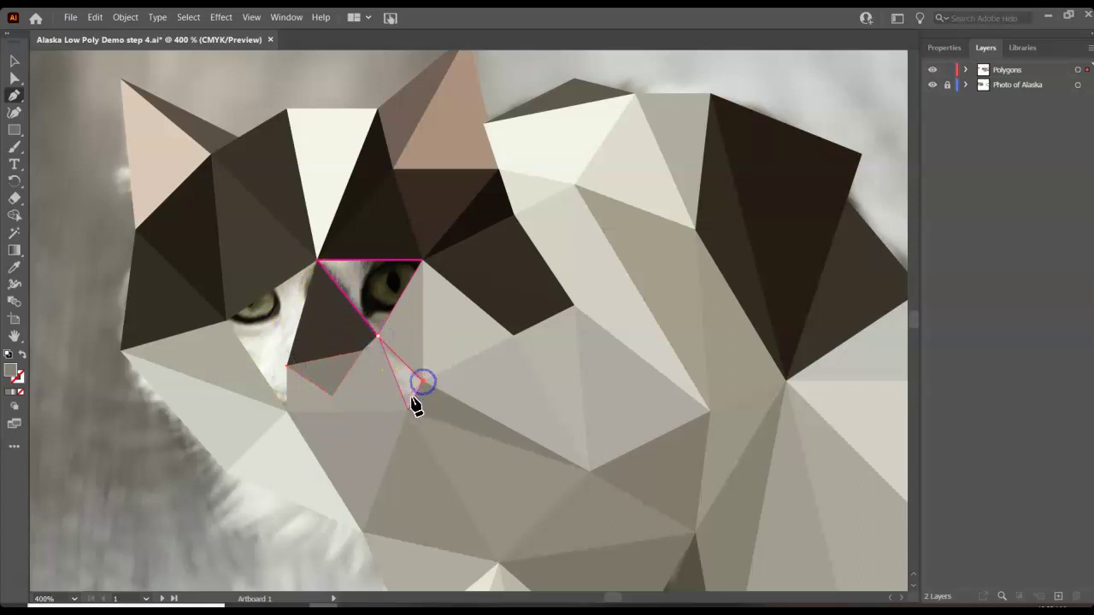
{"action": "left_click", "coordinate": [410, 410]}
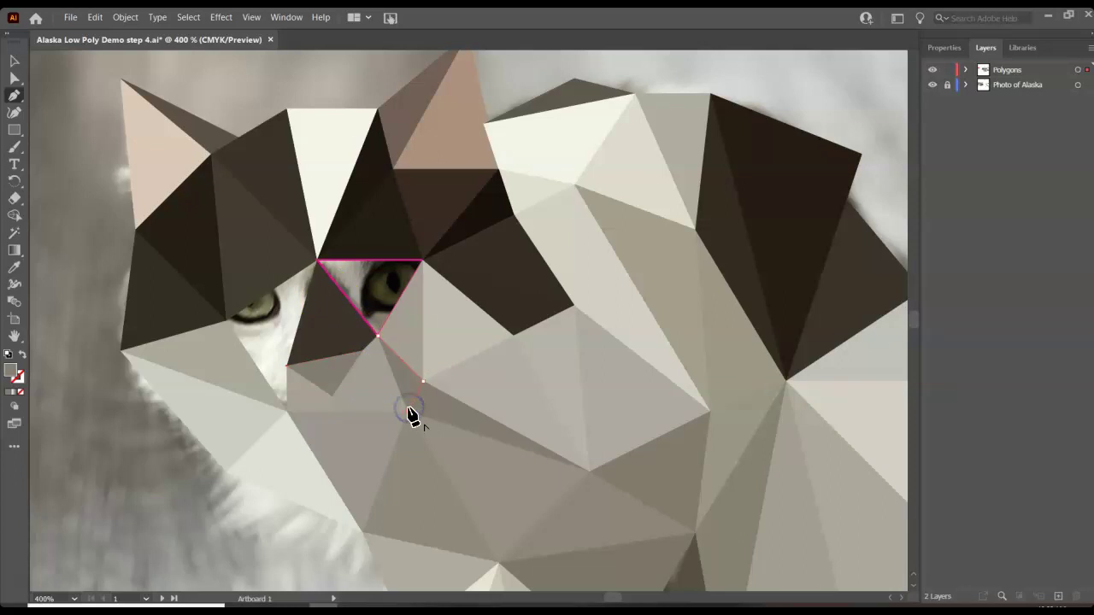
{"action": "left_click", "coordinate": [378, 338]}
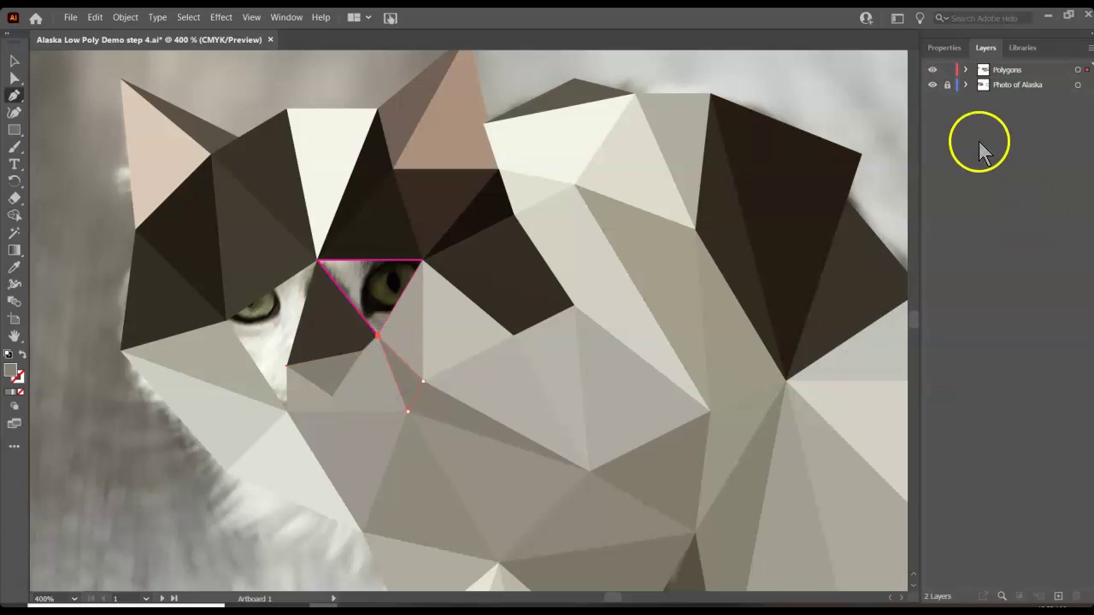
- Set the new cheek triangle to no fill with a 0.75 pt pink stroke
{"action": "left_click", "coordinate": [945, 48]}
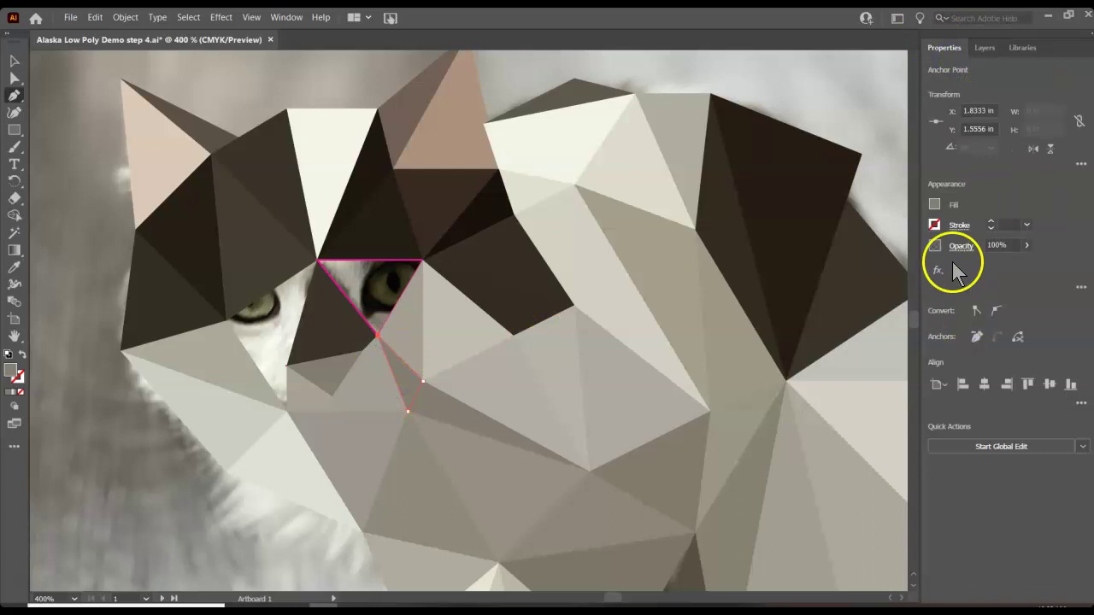
{"action": "left_click", "coordinate": [934, 205]}
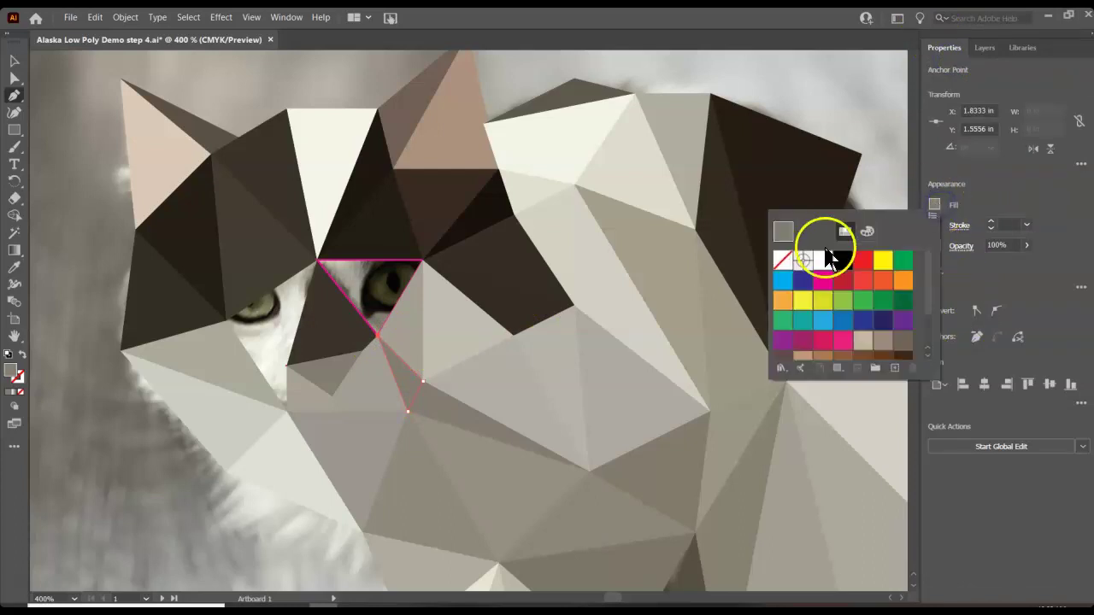
{"action": "left_click", "coordinate": [782, 260]}
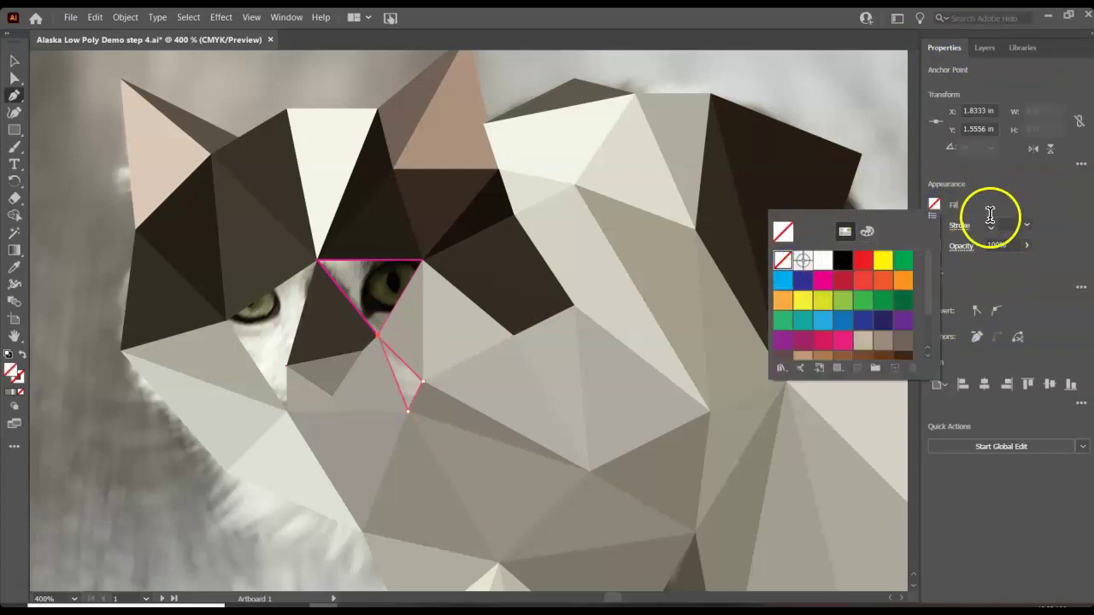
{"action": "left_click", "coordinate": [989, 220]}
{"action": "left_click", "coordinate": [991, 221]}
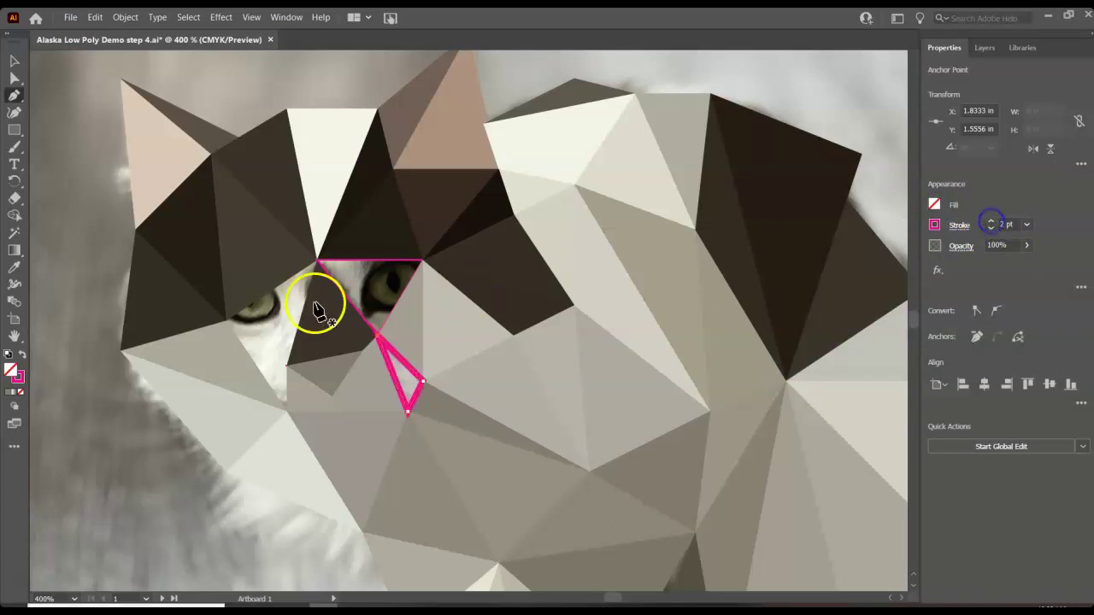
{"action": "left_click", "coordinate": [993, 228]}
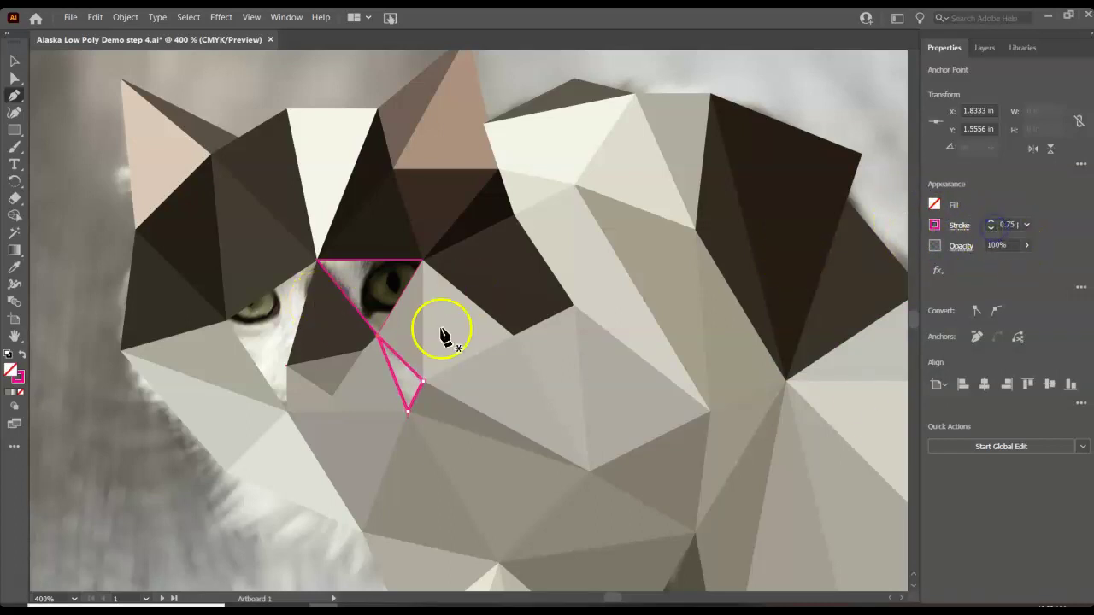
- Set the grey-brown nose triangle to no fill with a 0.5 pt pink stroke
{"action": "left_click", "coordinate": [13, 60]}
{"action": "left_click", "coordinate": [338, 386]}
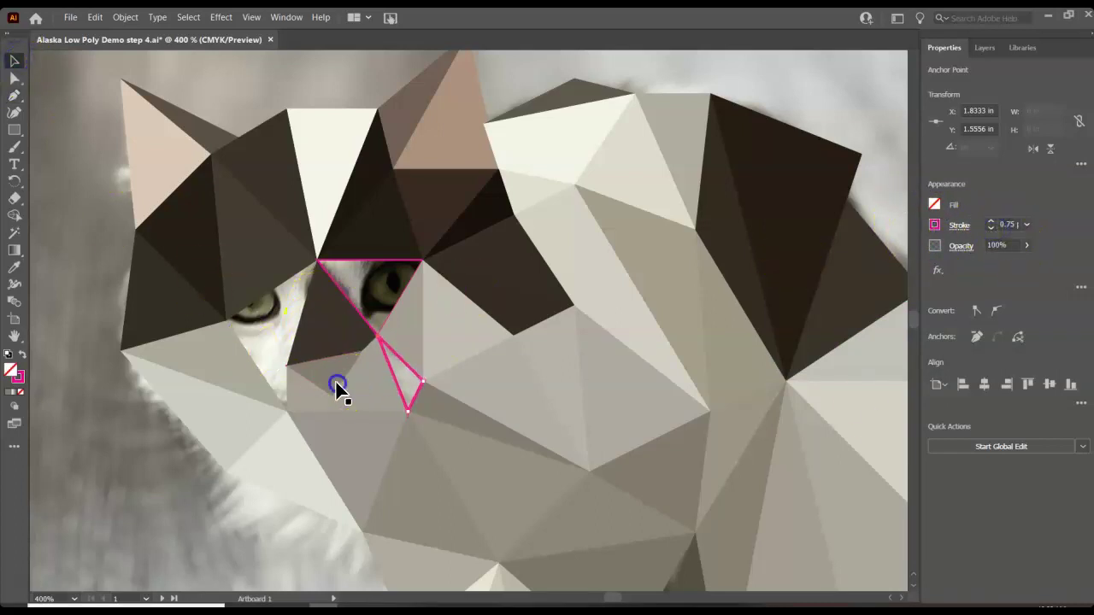
{"action": "left_click", "coordinate": [935, 208]}
{"action": "left_click", "coordinate": [789, 256]}
{"action": "left_click", "coordinate": [959, 245]}
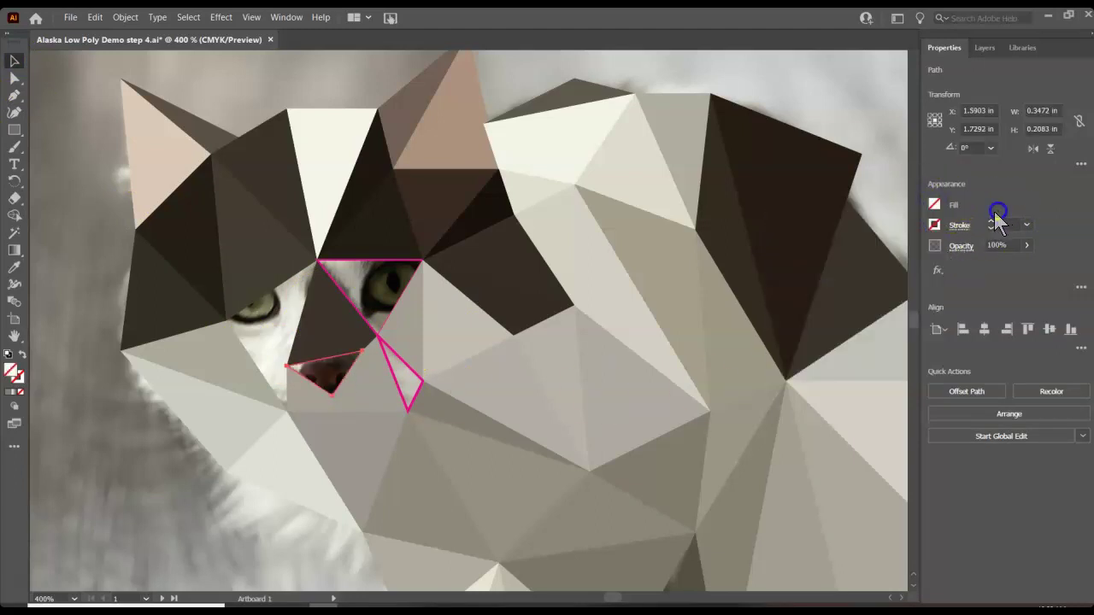
{"action": "left_click", "coordinate": [991, 224]}
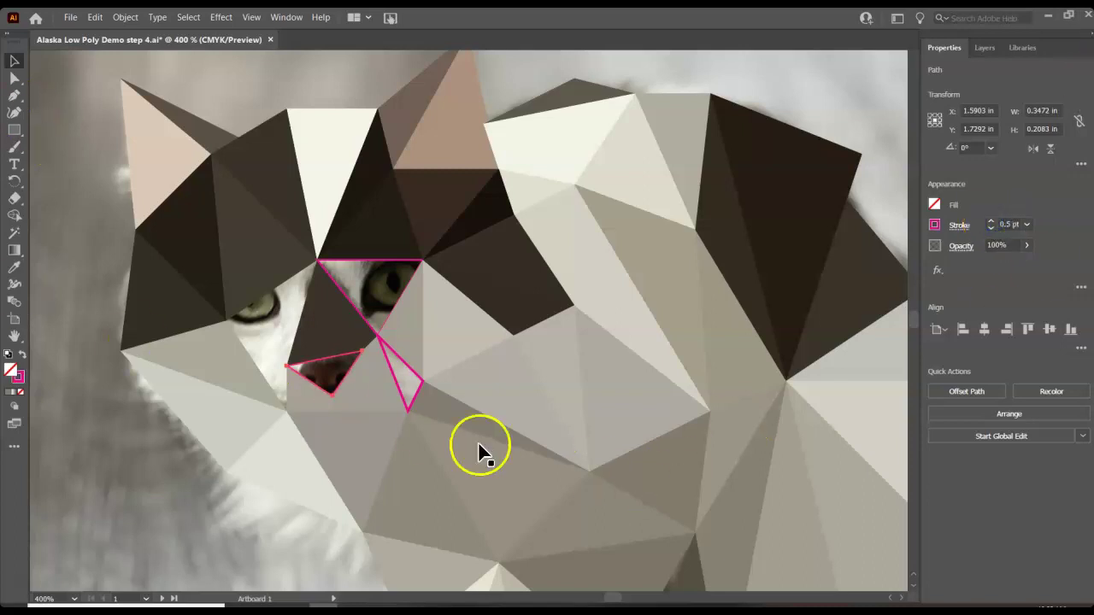
{"action": "left_click", "coordinate": [24, 58]}
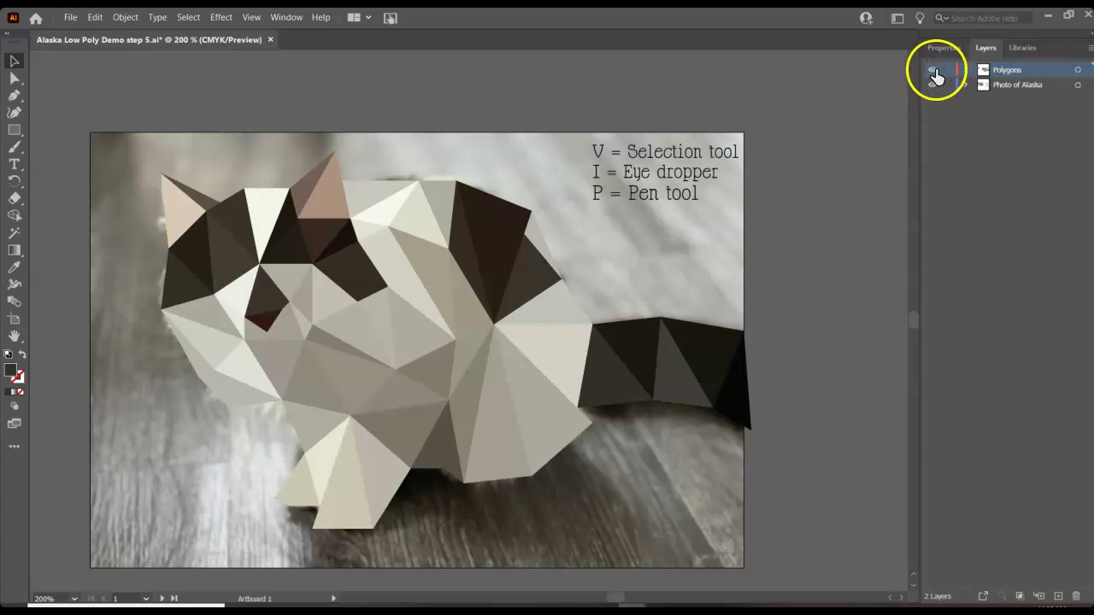
- Toggle the Polygons and Photo of Alaska layers to compare the filled polygon cat with the photo
{"action": "left_click", "coordinate": [934, 72]}
{"action": "left_click", "coordinate": [933, 71]}
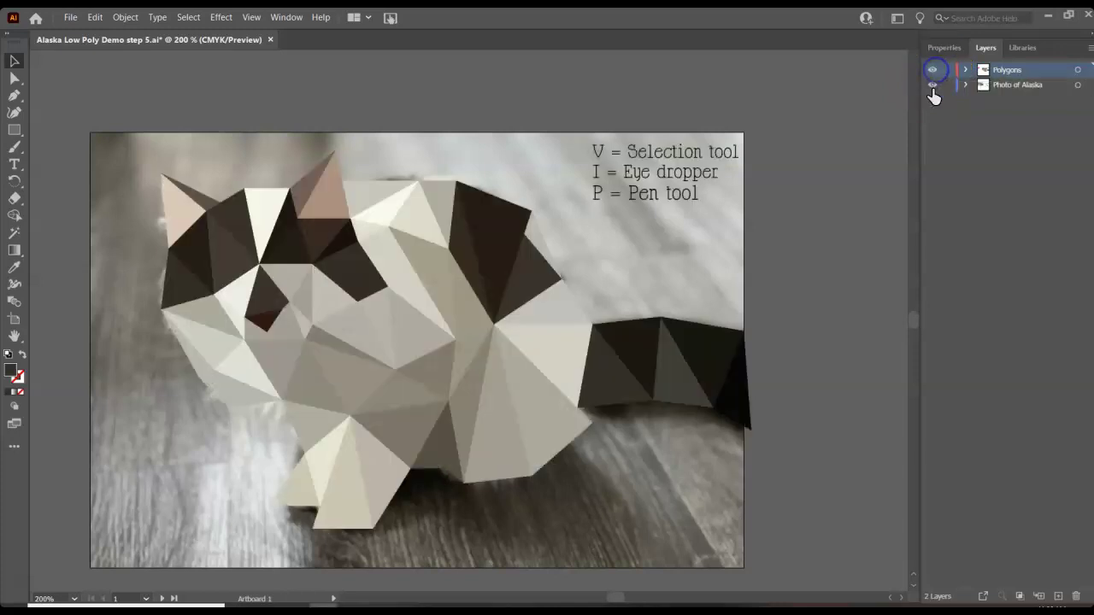
{"action": "left_click", "coordinate": [933, 86]}
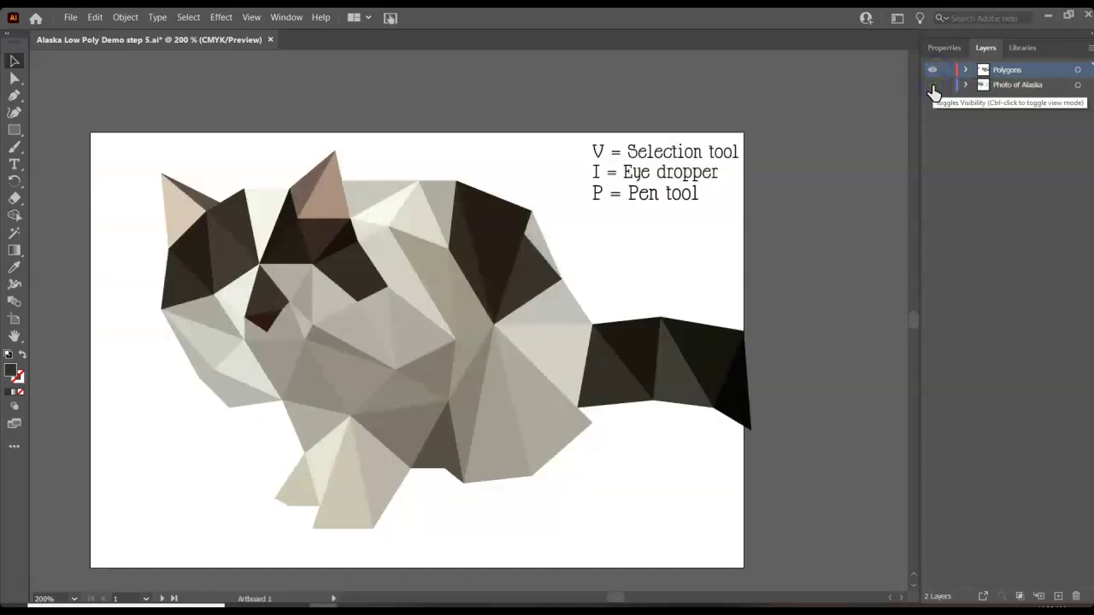
{"action": "left_click", "coordinate": [933, 86]}
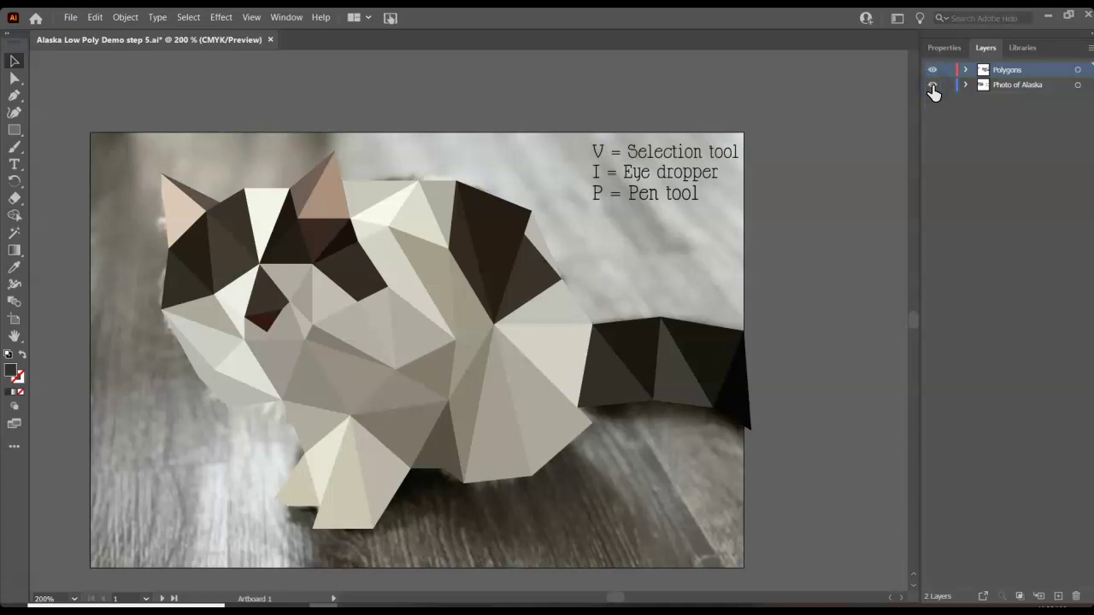
- Add a new layer named eYES above the Polygons layer
{"action": "left_click", "coordinate": [1087, 48]}
{"action": "left_click", "coordinate": [991, 49]}
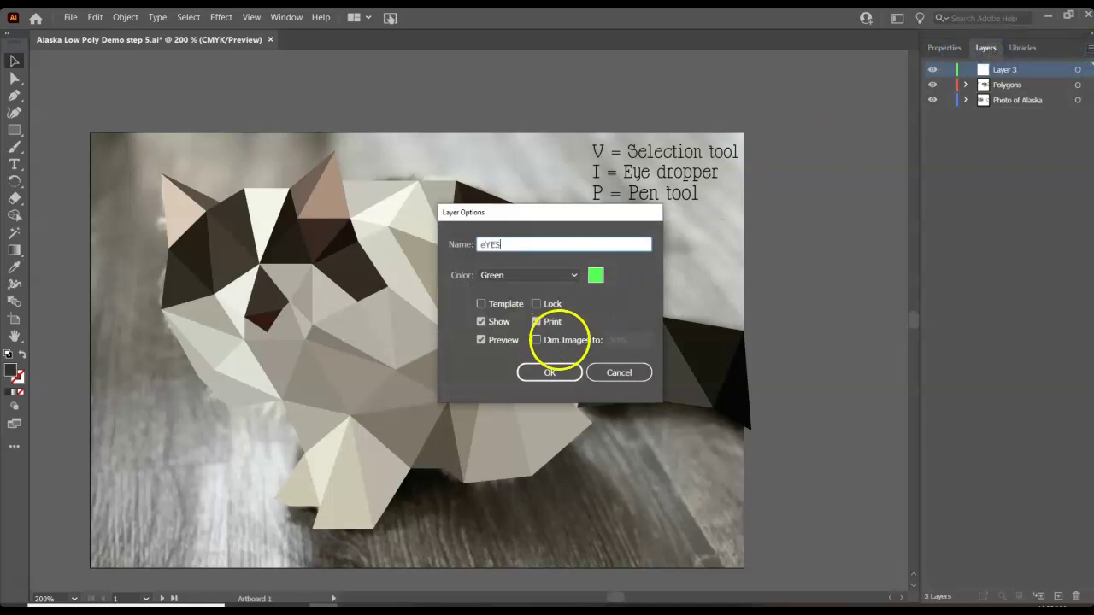
{"action": "left_click", "coordinate": [557, 372]}
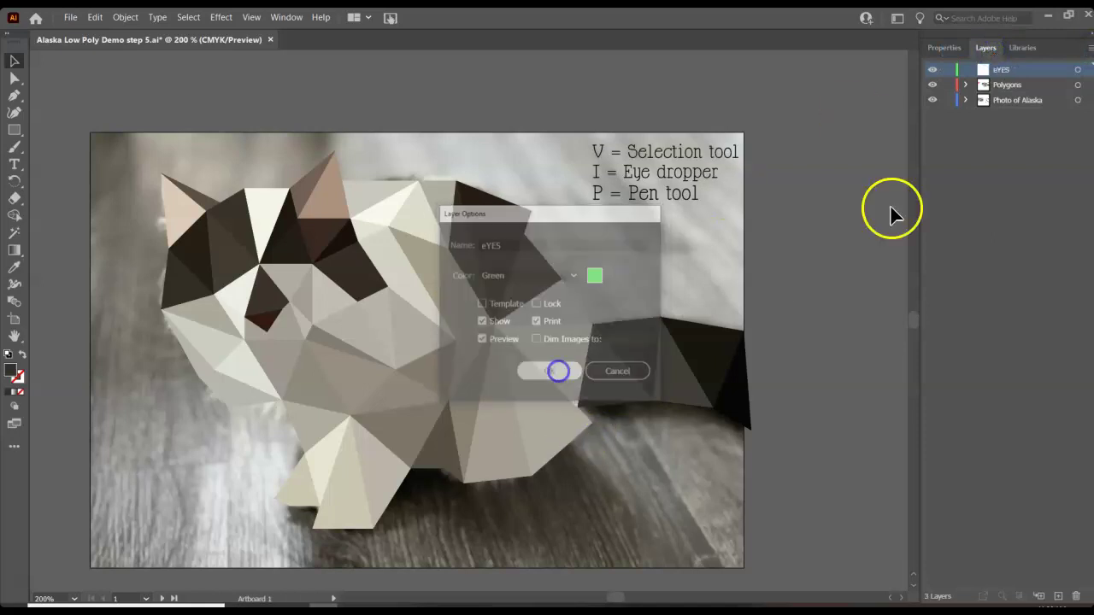
- Hide the Polygons layer and draw an ellipse about 0.28 by 0.21 in over one of the cat's eyes on the eYES layer
{"action": "left_click", "coordinate": [932, 84]}
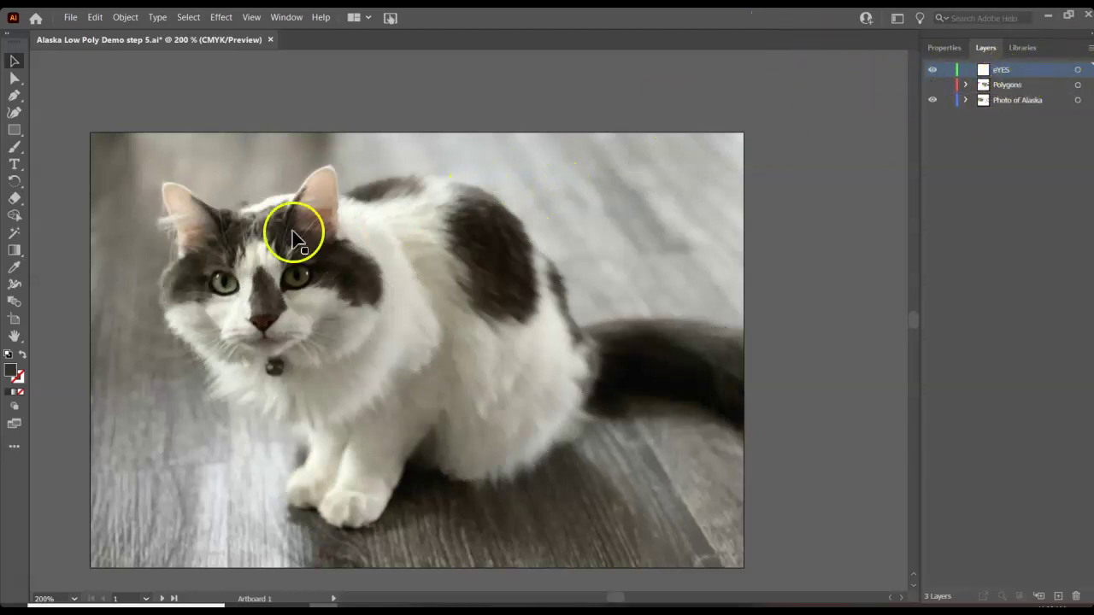
{"action": "left_click_drag", "start_coordinate": [14, 130], "coordinate": [43, 144]}
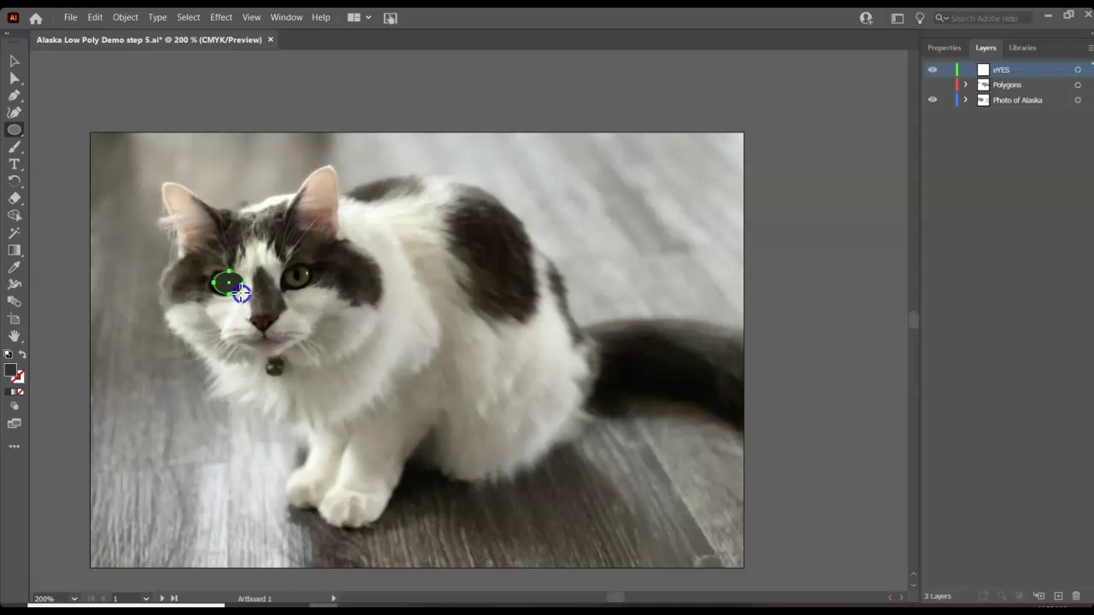
{"action": "left_click", "coordinate": [15, 62]}
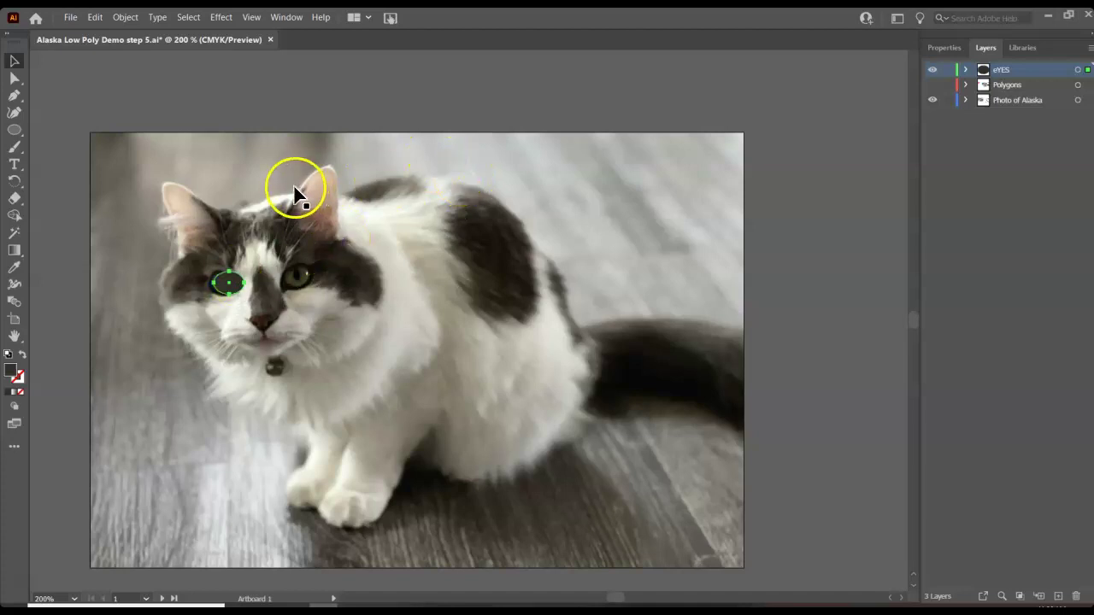
- Remove the eye ellipse's fill and sample a colour from the photographed eye beneath it with the Eyedropper
{"action": "key", "text": "i"}
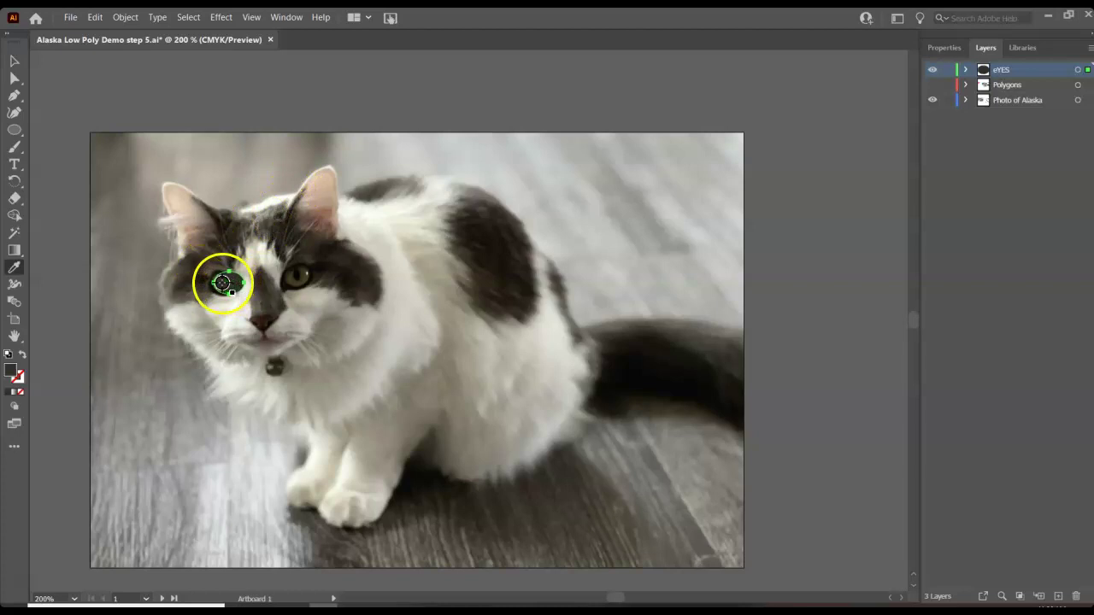
{"action": "left_click", "coordinate": [944, 48]}
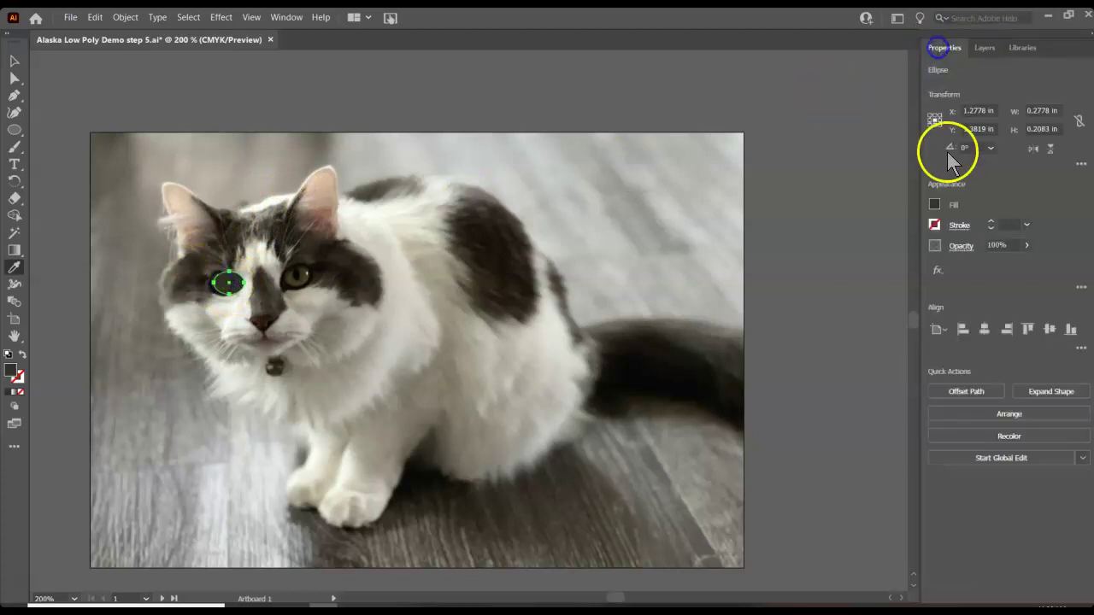
{"action": "left_click", "coordinate": [934, 205]}
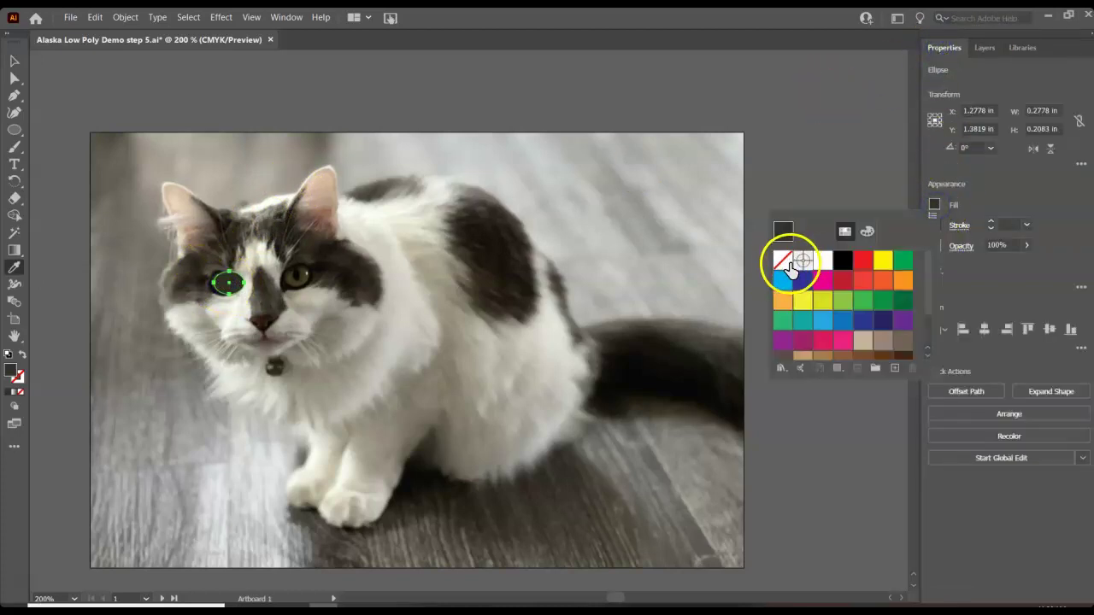
{"action": "left_click", "coordinate": [783, 259]}
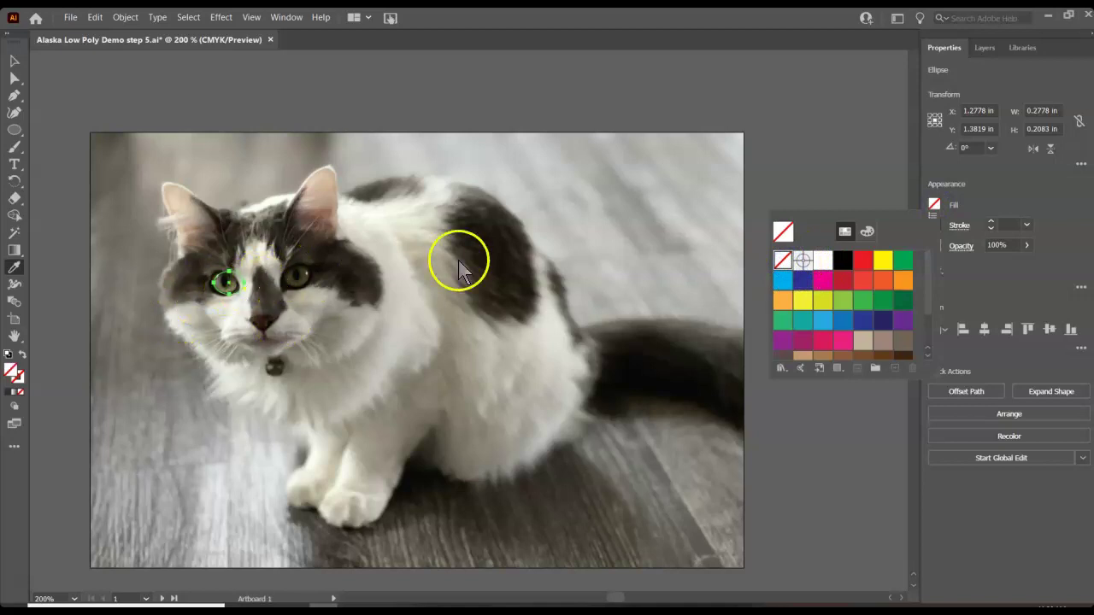
{"action": "left_click", "coordinate": [219, 293]}
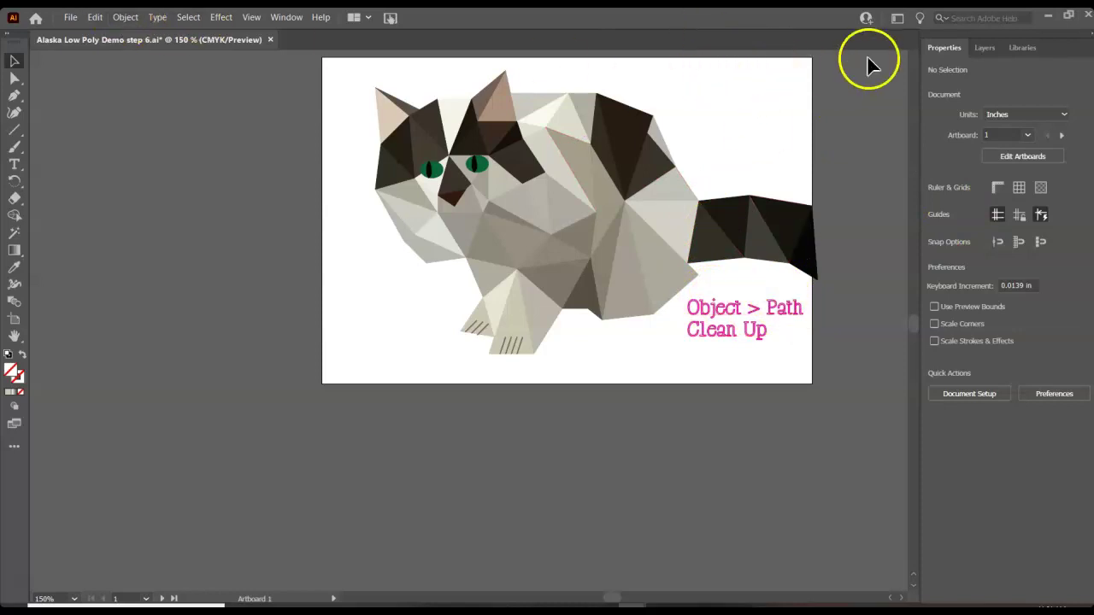
- Toggle the Photo of Alaska layer to compare the artwork, with its eyes and claws, against the photo
{"action": "left_click", "coordinate": [987, 48]}
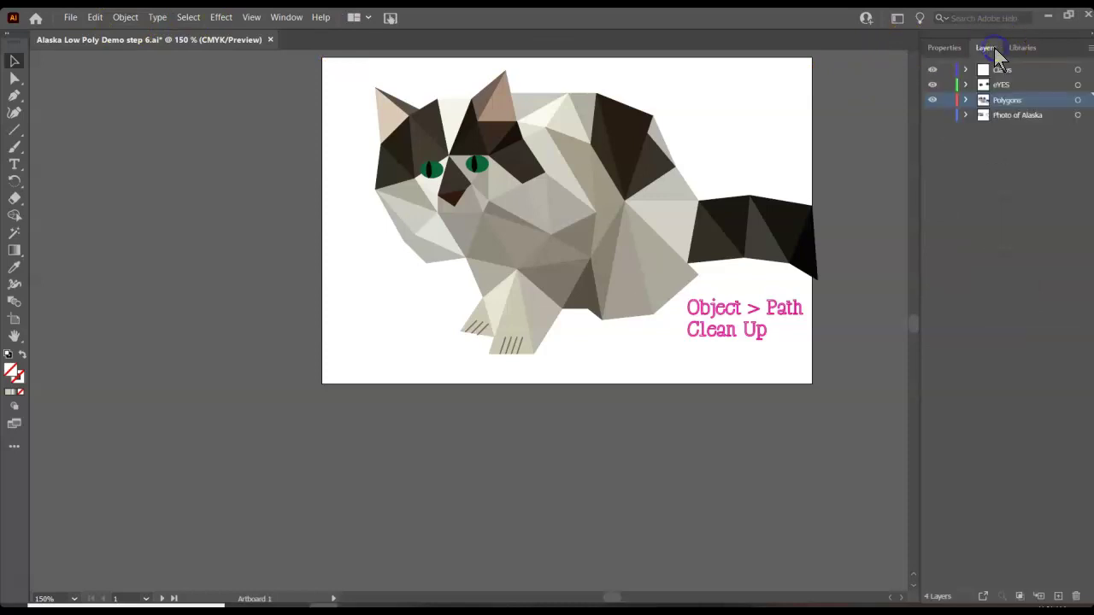
{"action": "left_click", "coordinate": [934, 115]}
{"action": "left_click", "coordinate": [933, 114]}
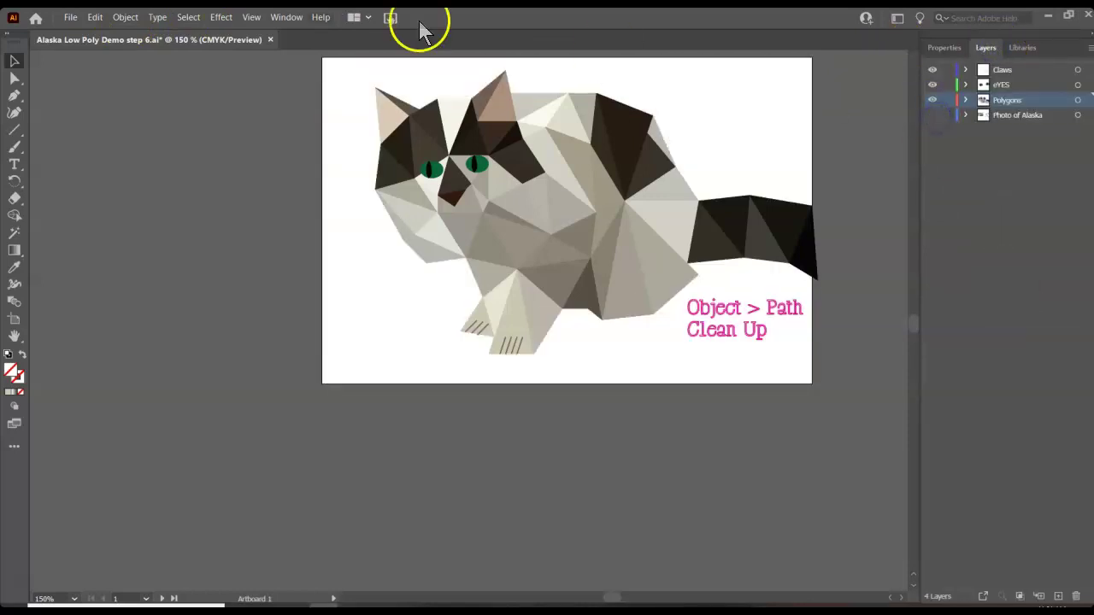
- Run Clean Up on the artwork's paths to delete stray points, unpainted objects and empty text paths
{"action": "left_click", "coordinate": [124, 17]}
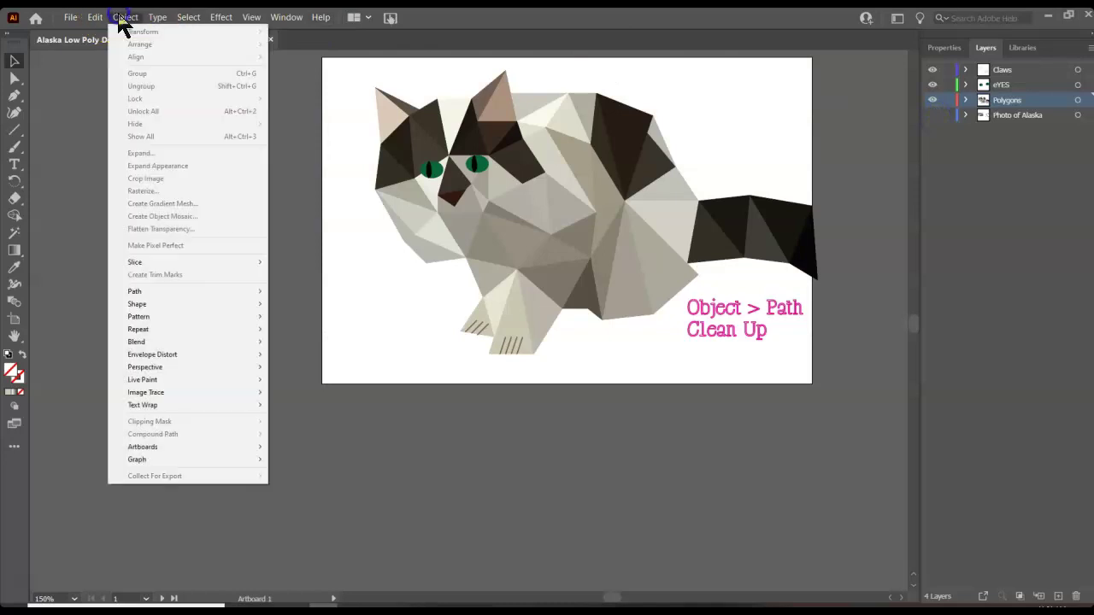
{"action": "left_click", "coordinate": [139, 292]}
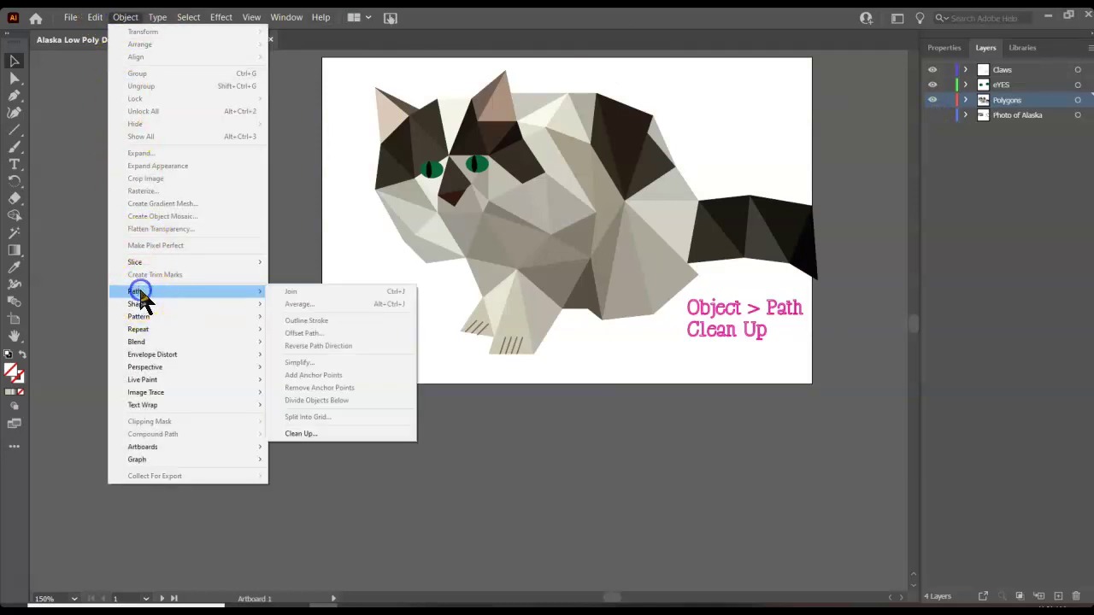
{"action": "left_click", "coordinate": [306, 434]}
{"action": "left_click_drag", "start_coordinate": [511, 213], "coordinate": [140, 108]}
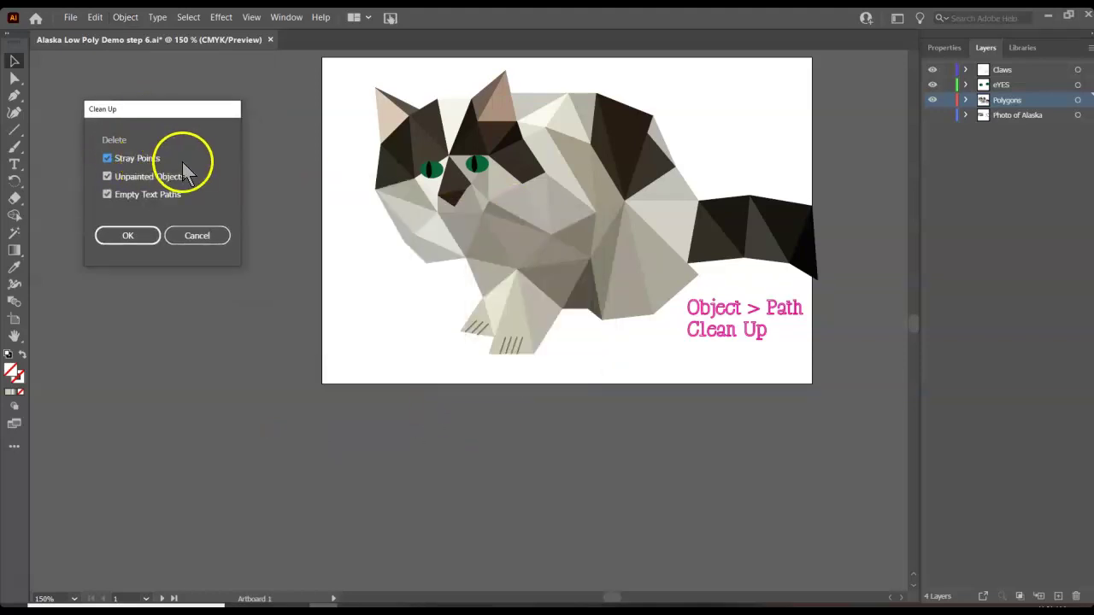
{"action": "left_click", "coordinate": [126, 239]}
- Delete the pink "Object > Path Clean Up" text note below the cat's tail
{"action": "left_click", "coordinate": [355, 58]}
{"action": "left_click", "coordinate": [710, 307]}
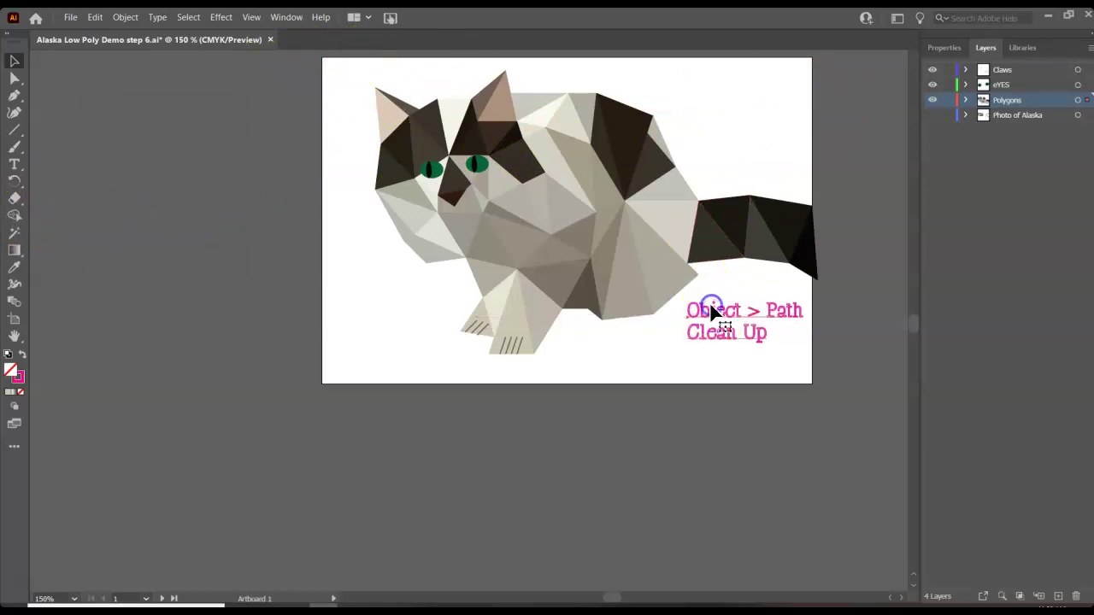
{"action": "key", "text": "Delete"}
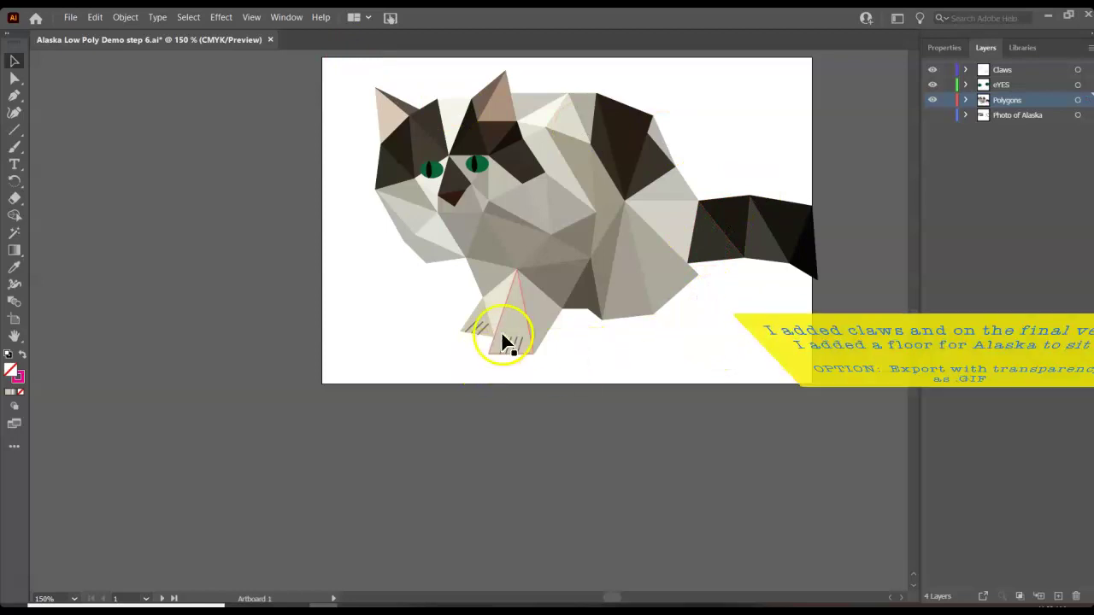
- Toggle the Claws layer to check the paw lines, and delete the pale grey triangle at the lower edge of the chin
{"action": "left_click", "coordinate": [933, 71]}
{"action": "left_click", "coordinate": [932, 72]}
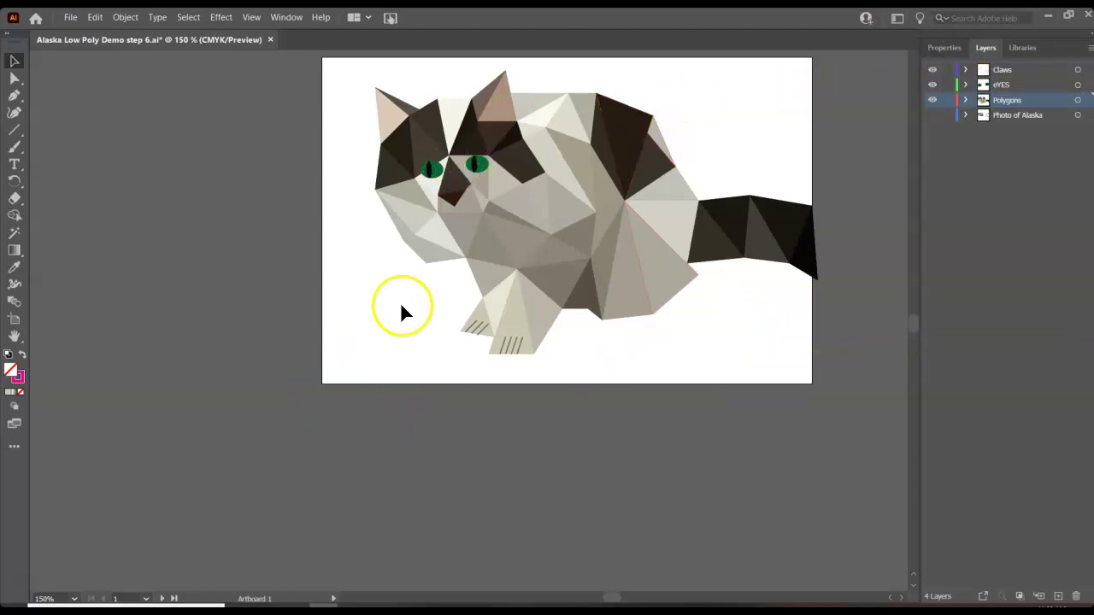
{"action": "left_click", "coordinate": [411, 251]}
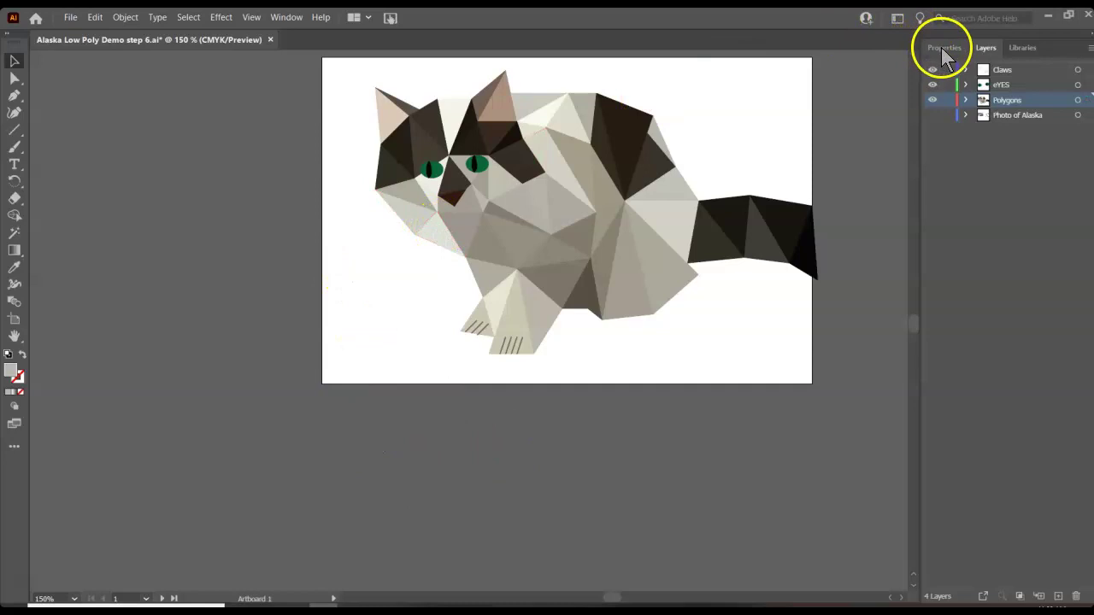
- Toggle the Photo of Alaska layer to check the chin outline against the photo, leaving the photo hidden and nothing selected
{"action": "left_click", "coordinate": [932, 114]}
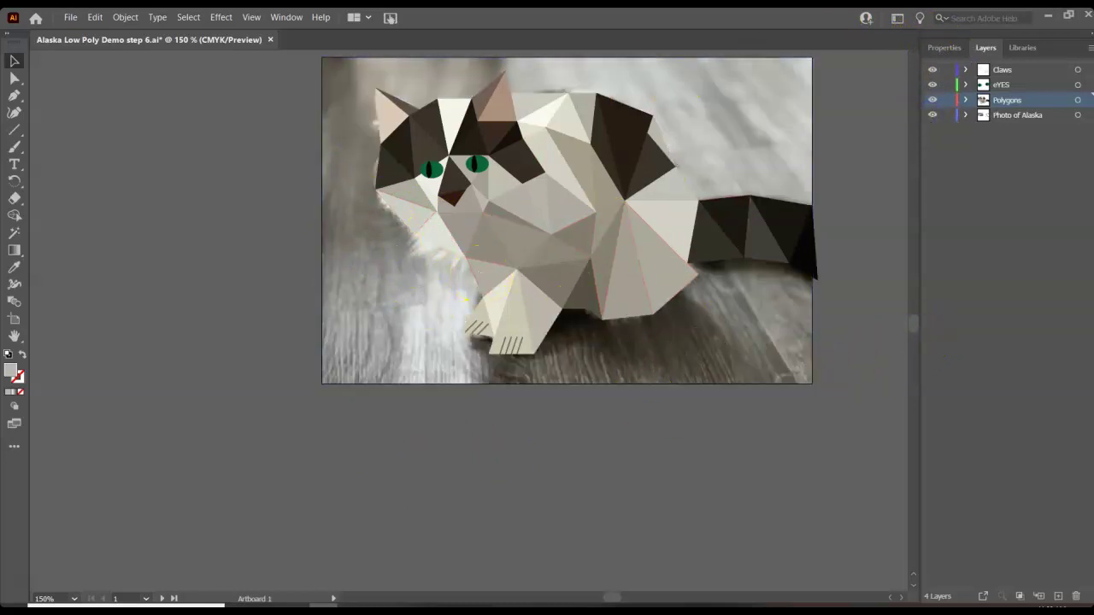
{"action": "left_click", "coordinate": [932, 114]}
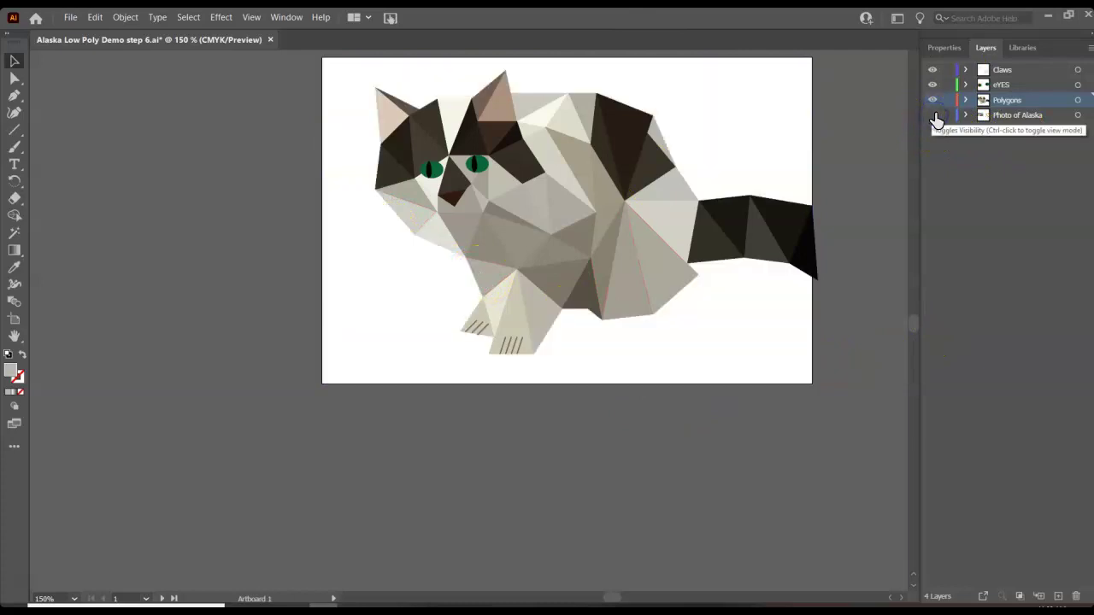
{"action": "left_click", "coordinate": [1004, 301]}
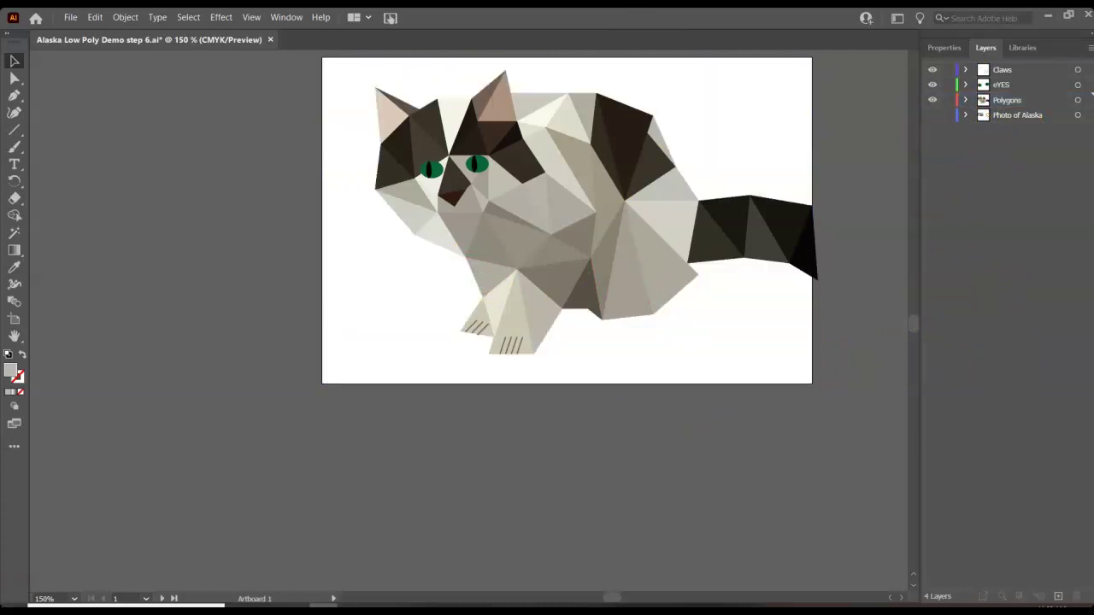
{"action": "left_click", "coordinate": [32, 589]}
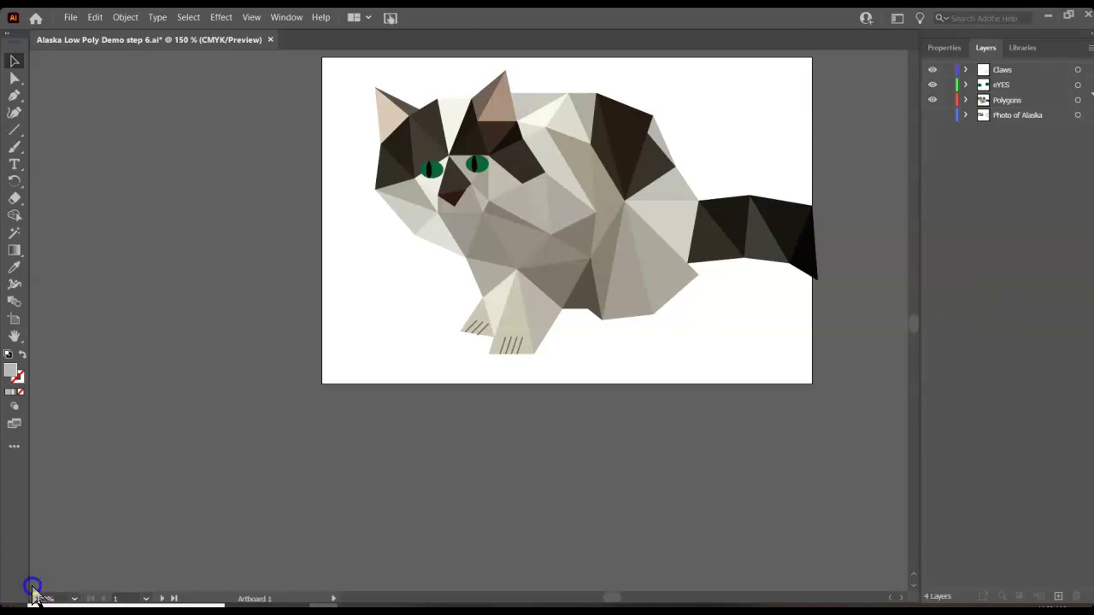